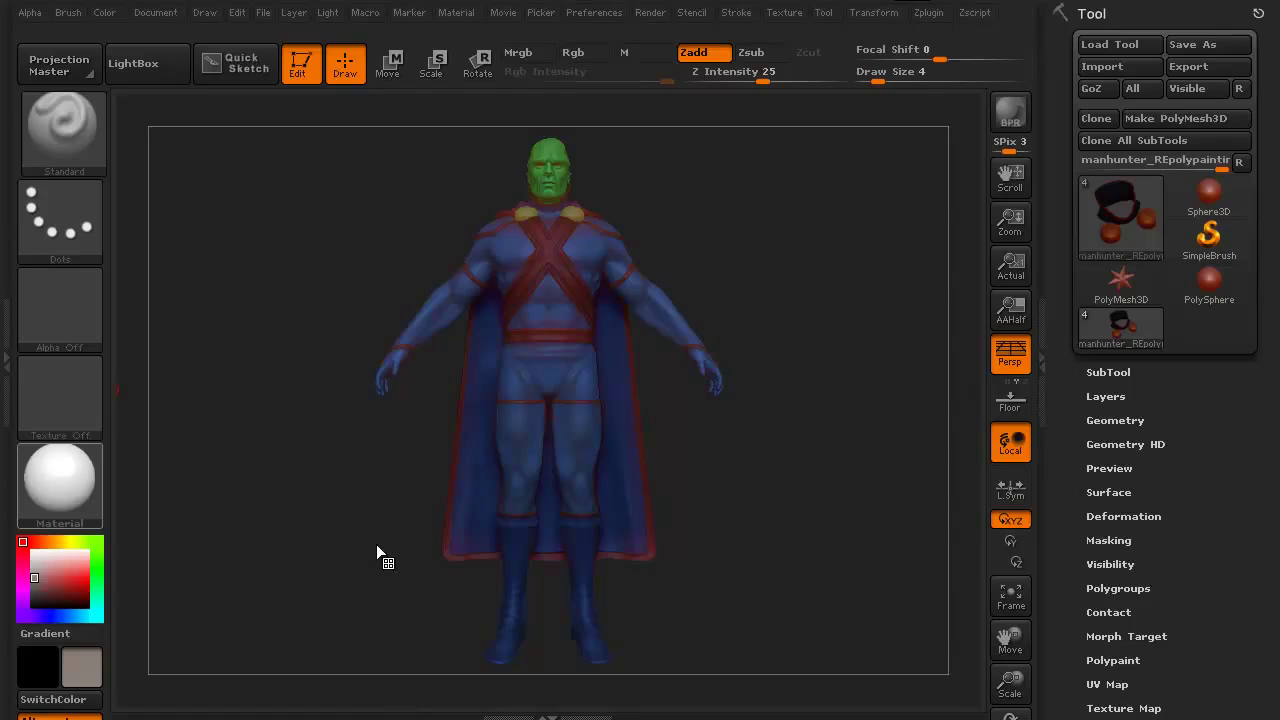
- Open the SubTool list and examine the polypainted character's body and head from several angles
left_click_drag(373, 560, 394, 524)
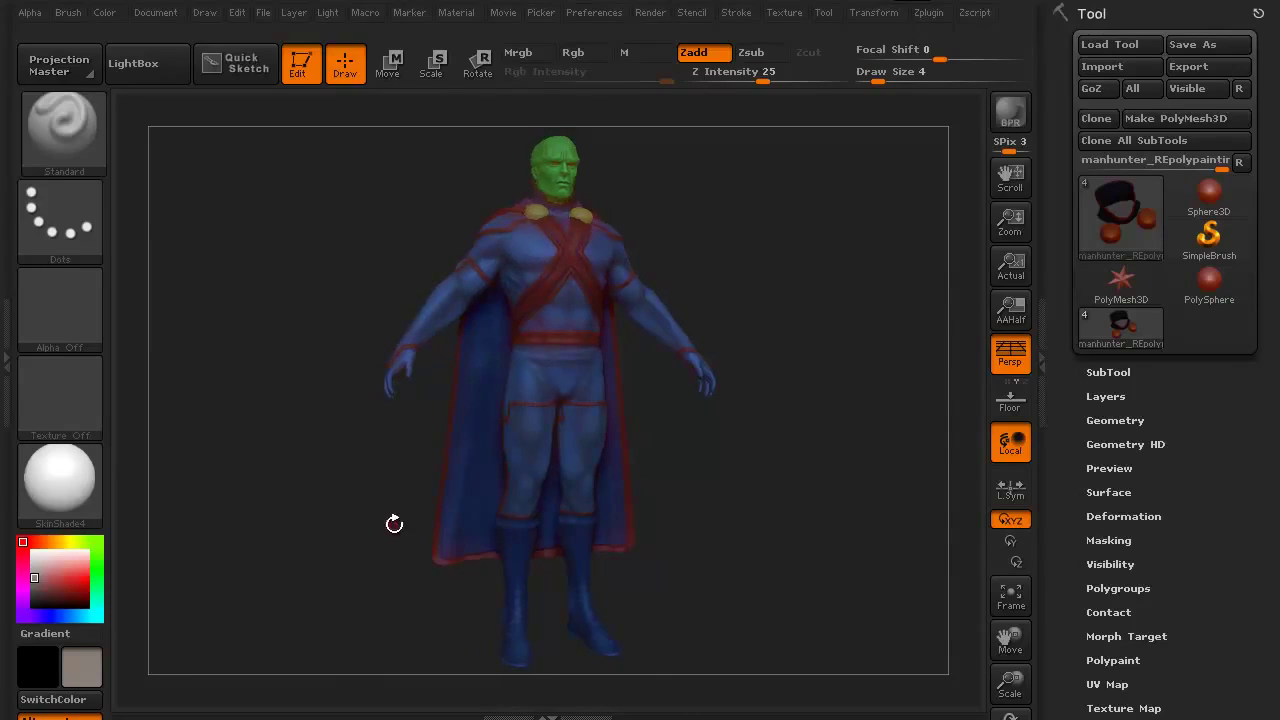
left_click(1120, 372)
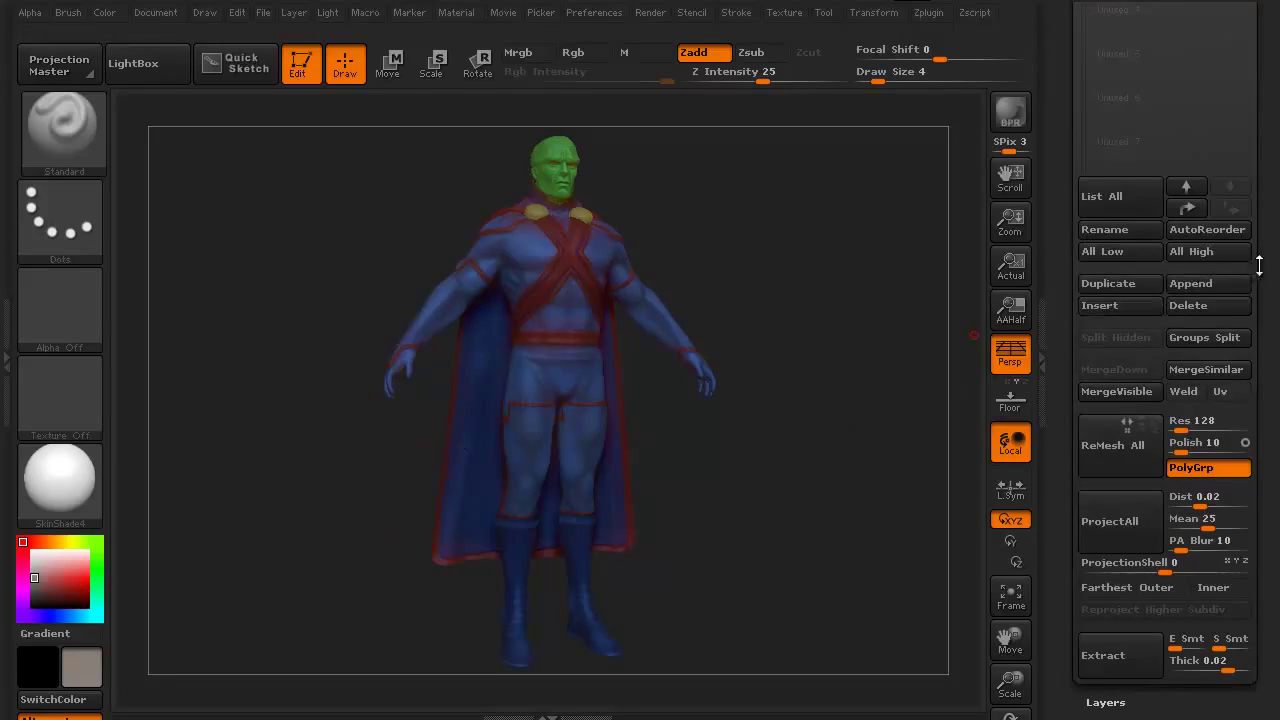
left_click_drag(1270, 263, 1246, 512)
left_click_drag(384, 501, 353, 610, "alt")
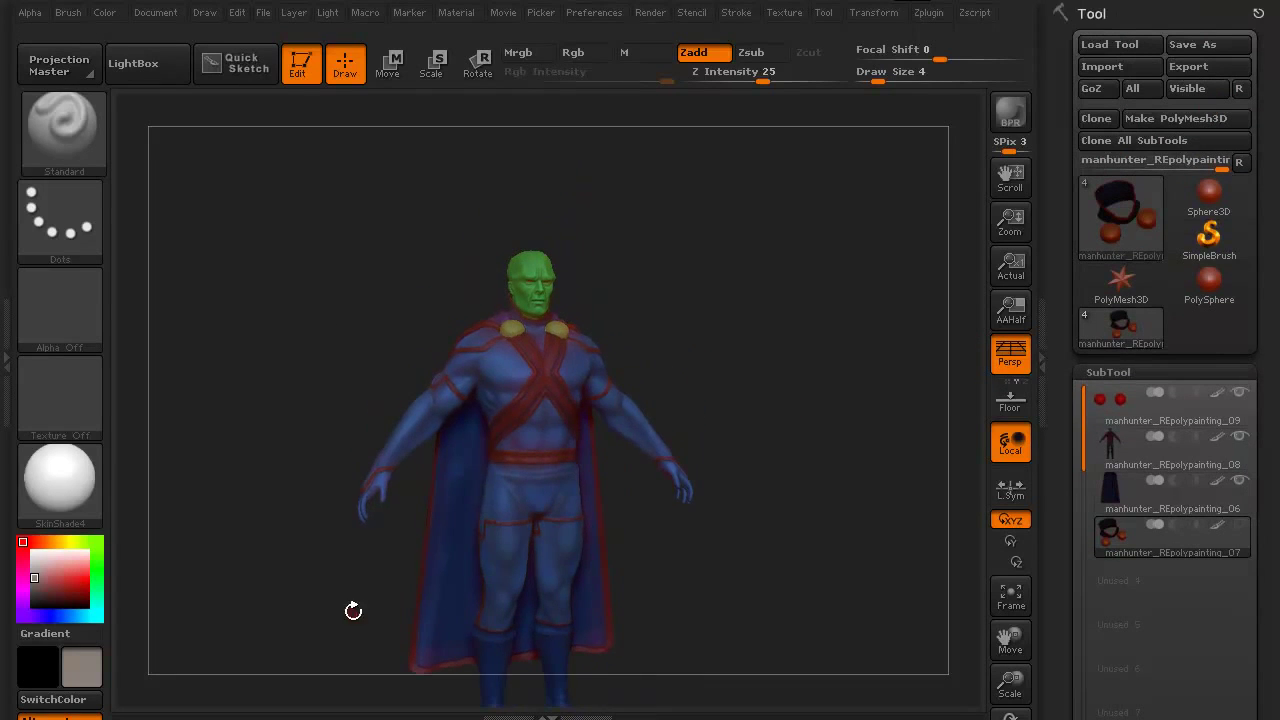
left_click_drag(298, 446, 326, 531, "alt")
left_click_drag(298, 286, 306, 460, "alt")
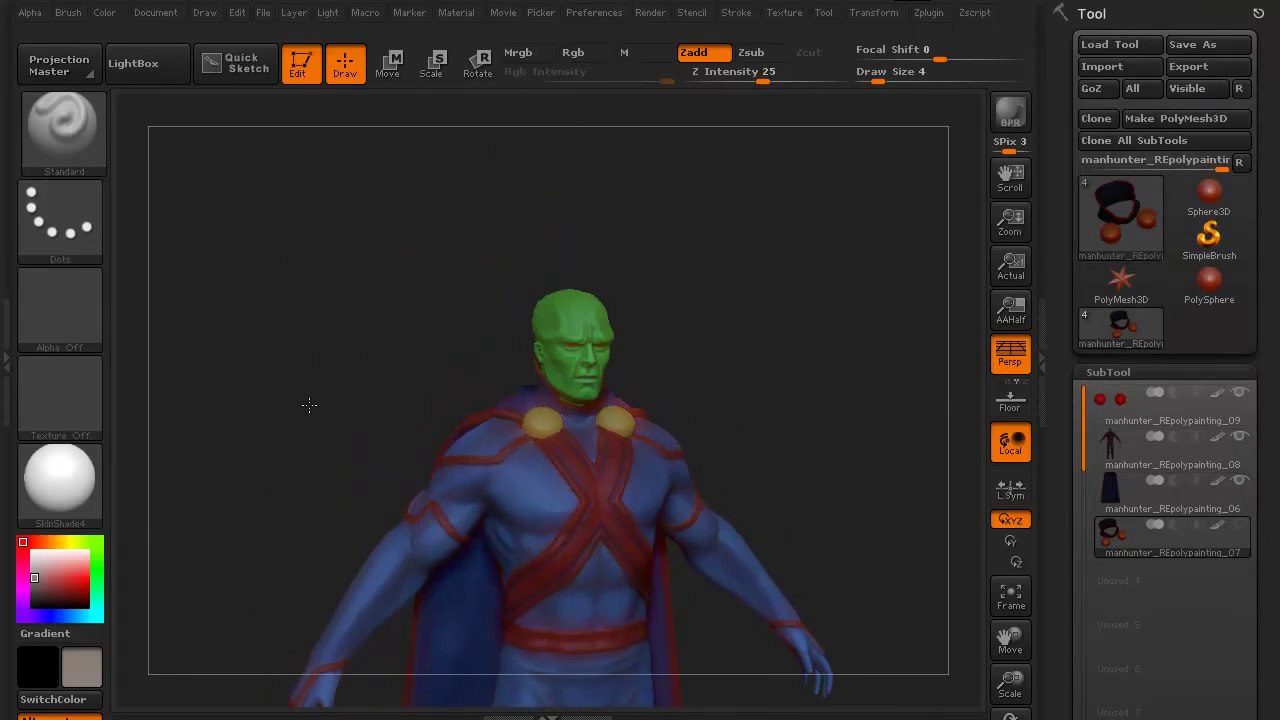
left_click_drag(306, 403, 269, 526)
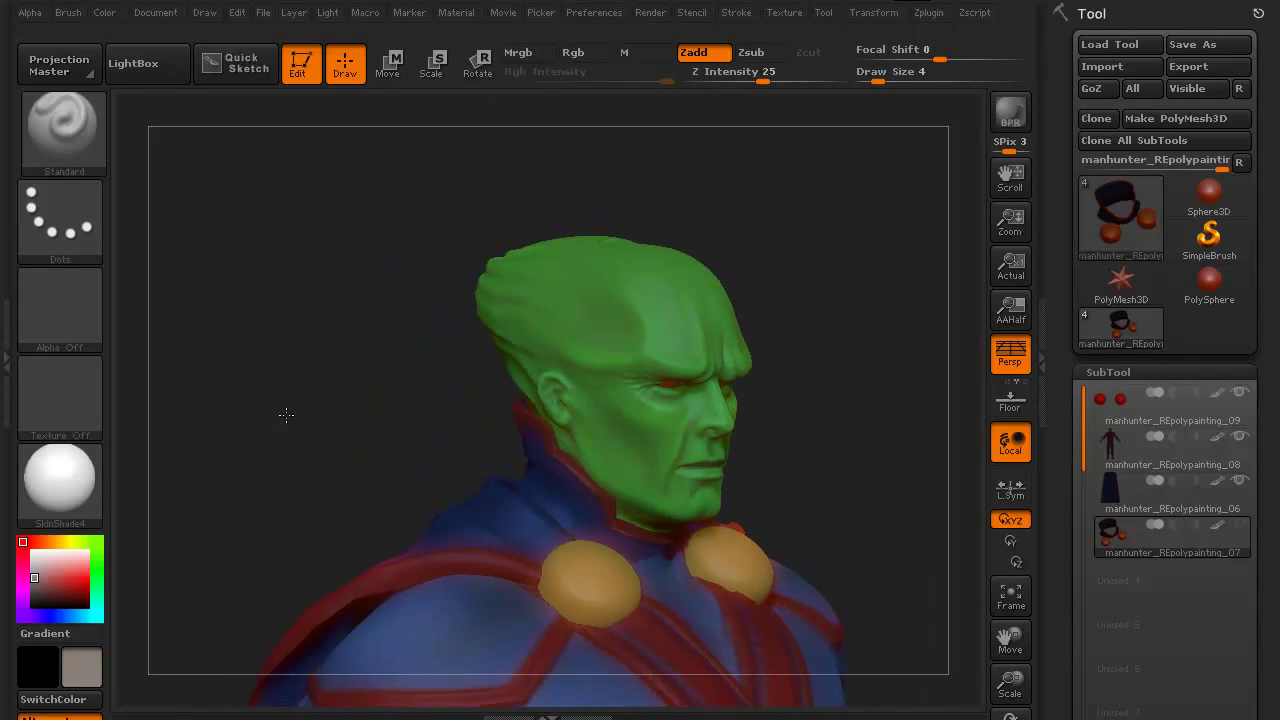
left_click_drag(286, 414, 274, 483)
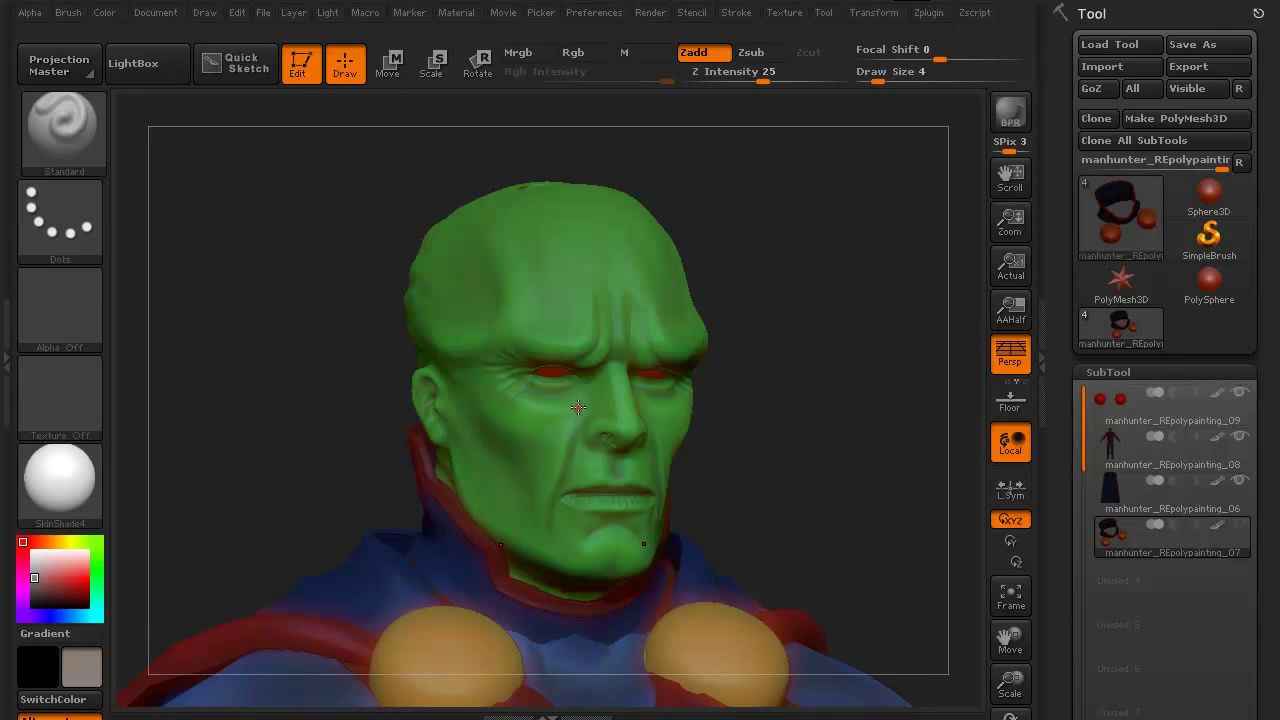
left_click_drag(333, 310, 340, 378)
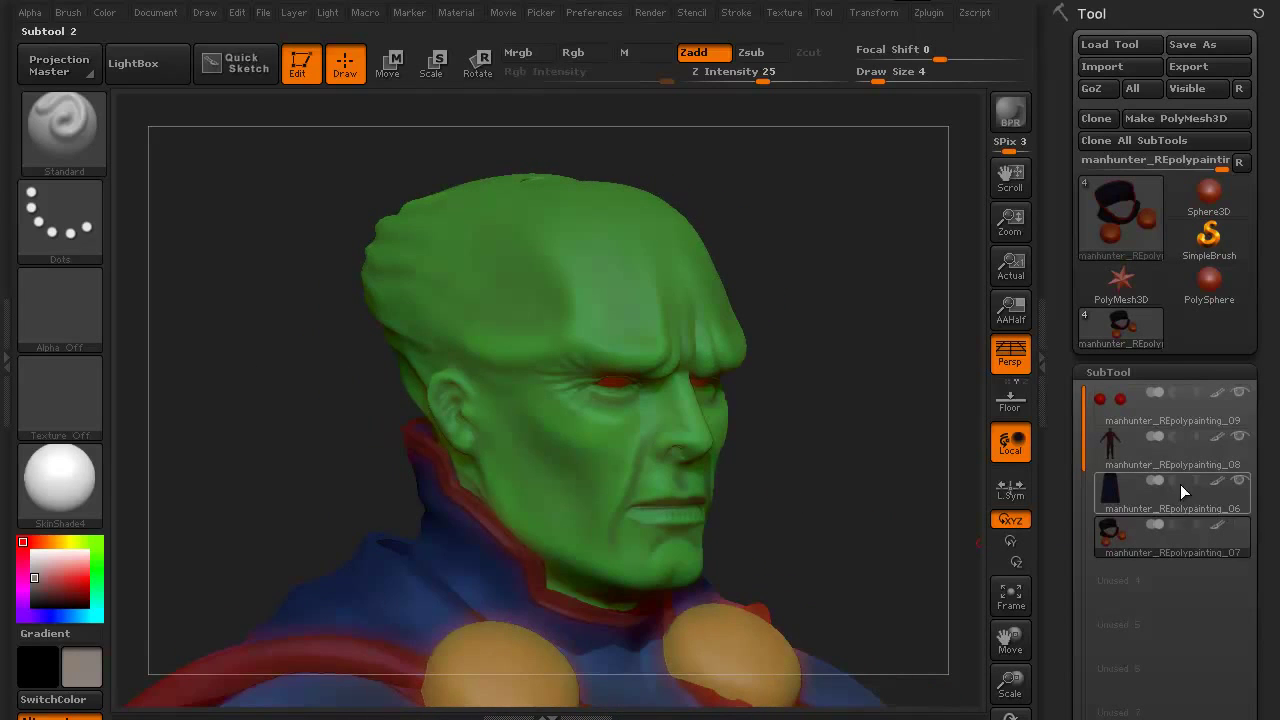
- Make the body subtool manhunter_REpolypainting_08 active and inspect its head from both sides
left_click(1187, 458)
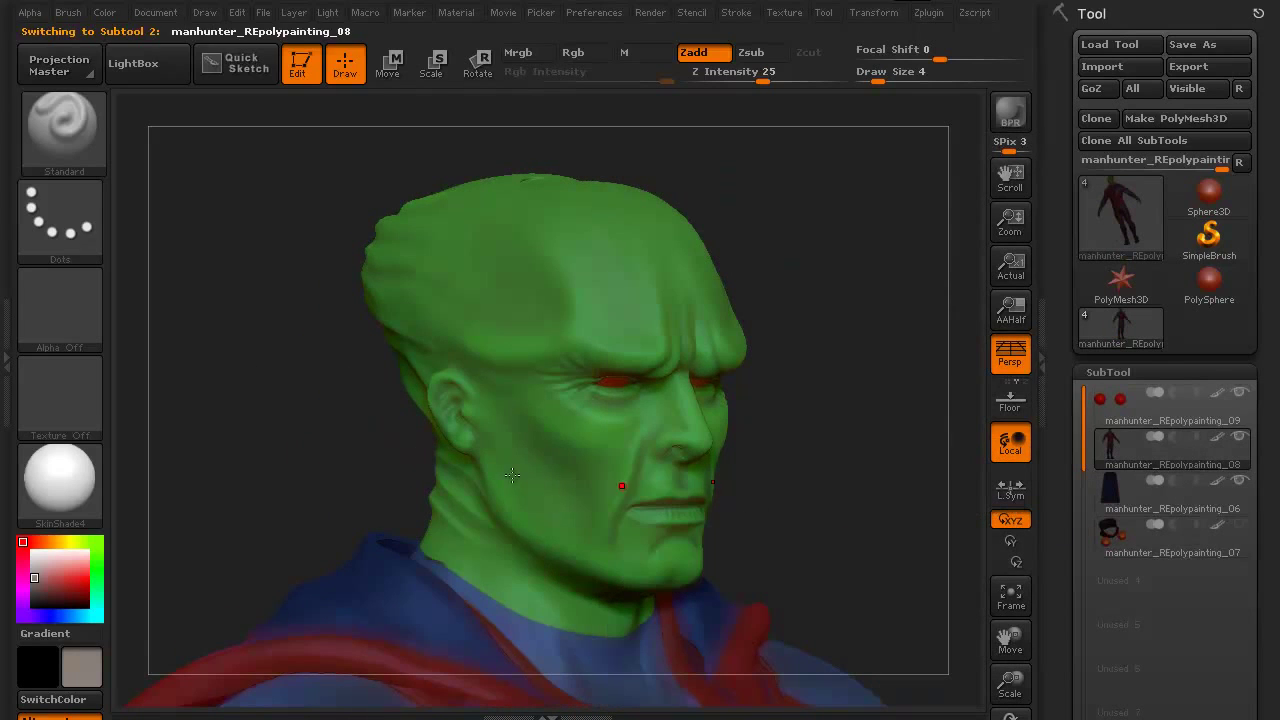
mouse_move(1243, 535)
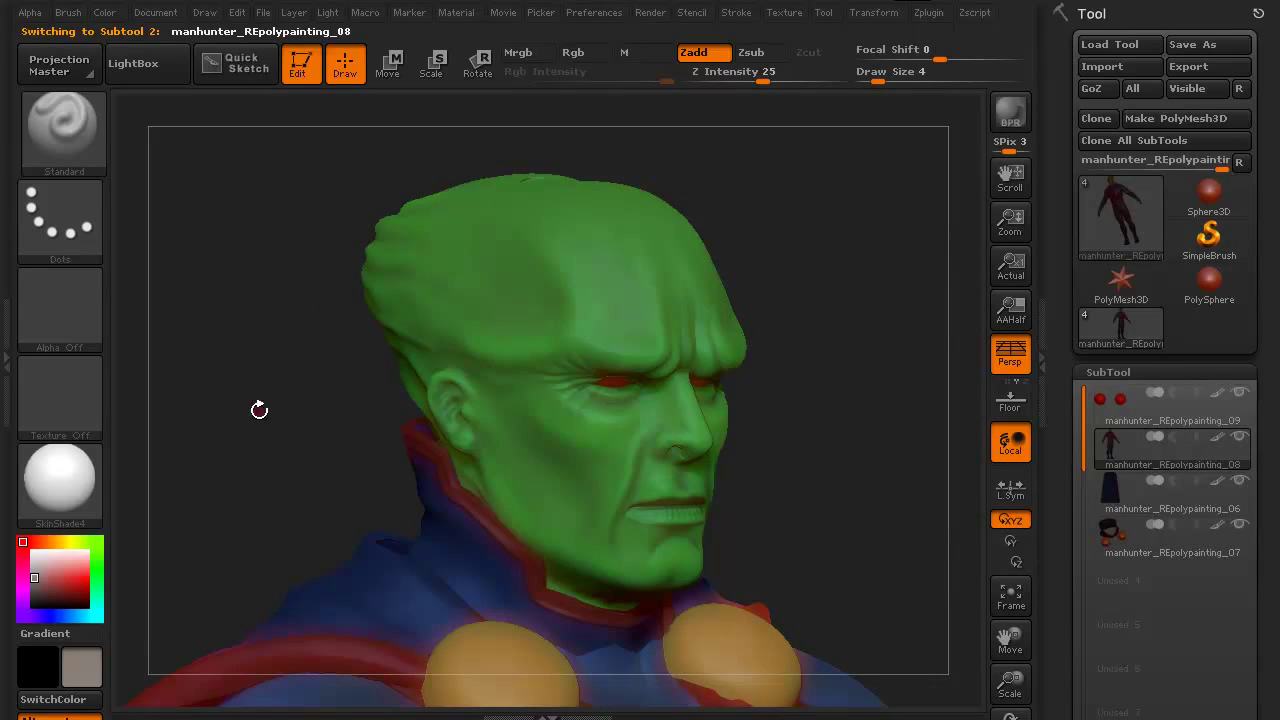
left_click_drag(259, 410, 237, 451)
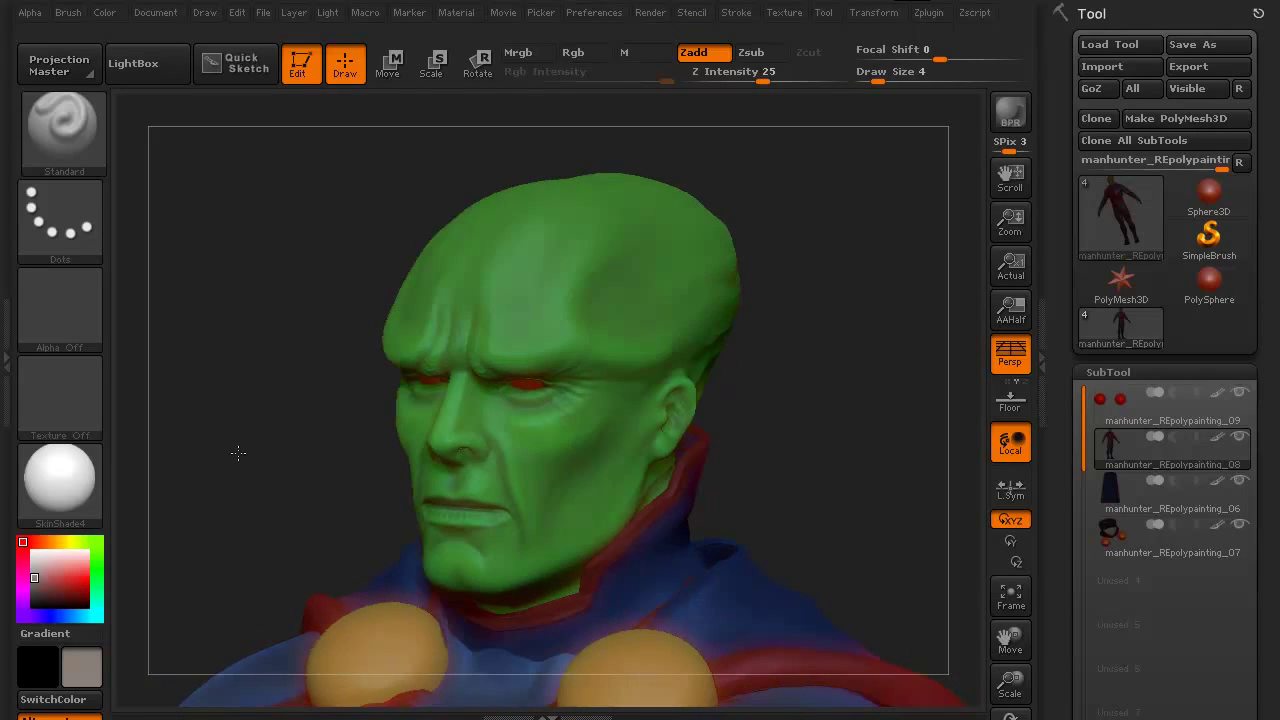
left_click_drag(251, 514, 200, 494)
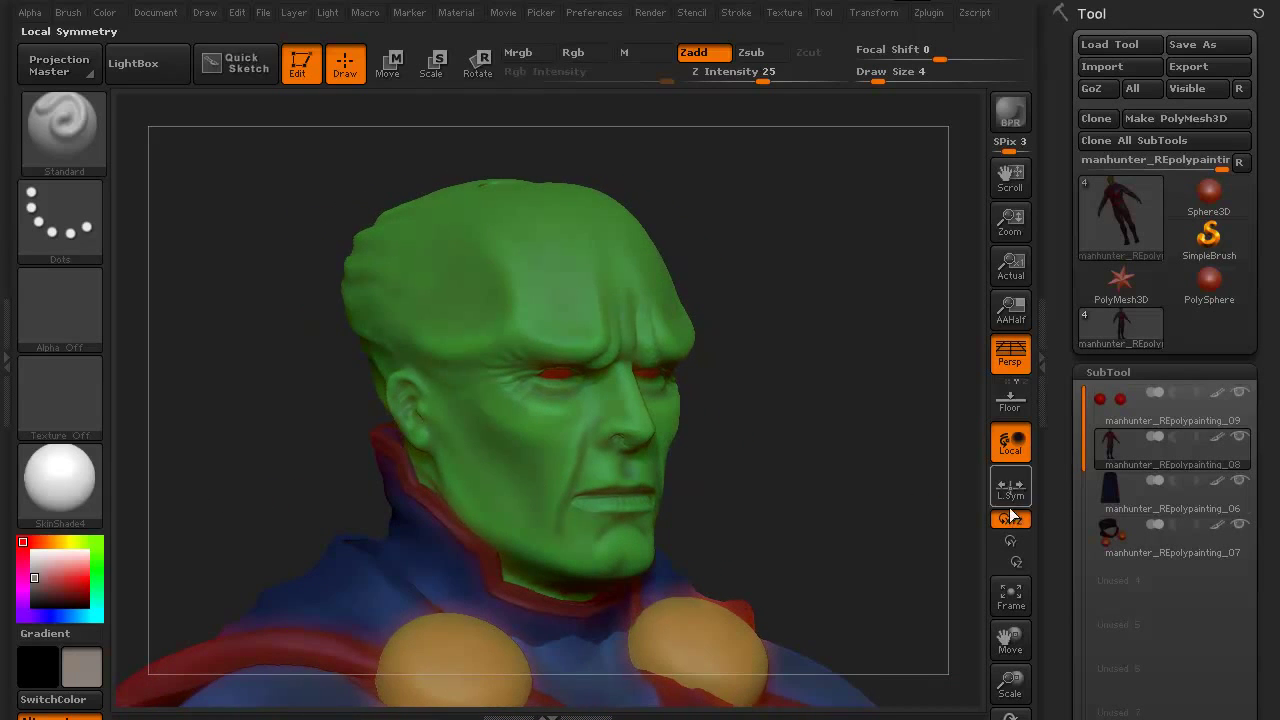
- Create a new layer on the body subtool
left_click_drag(1249, 529, 1275, 433)
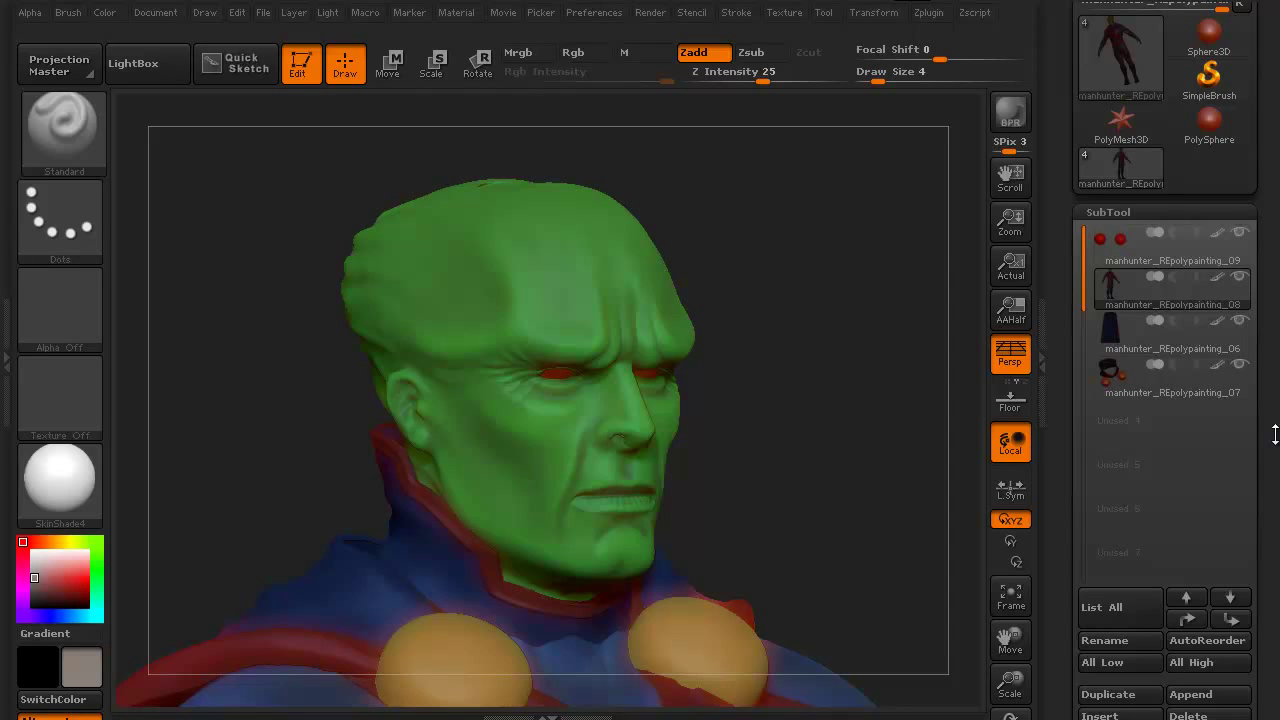
left_click_drag(1263, 222, 1269, 187)
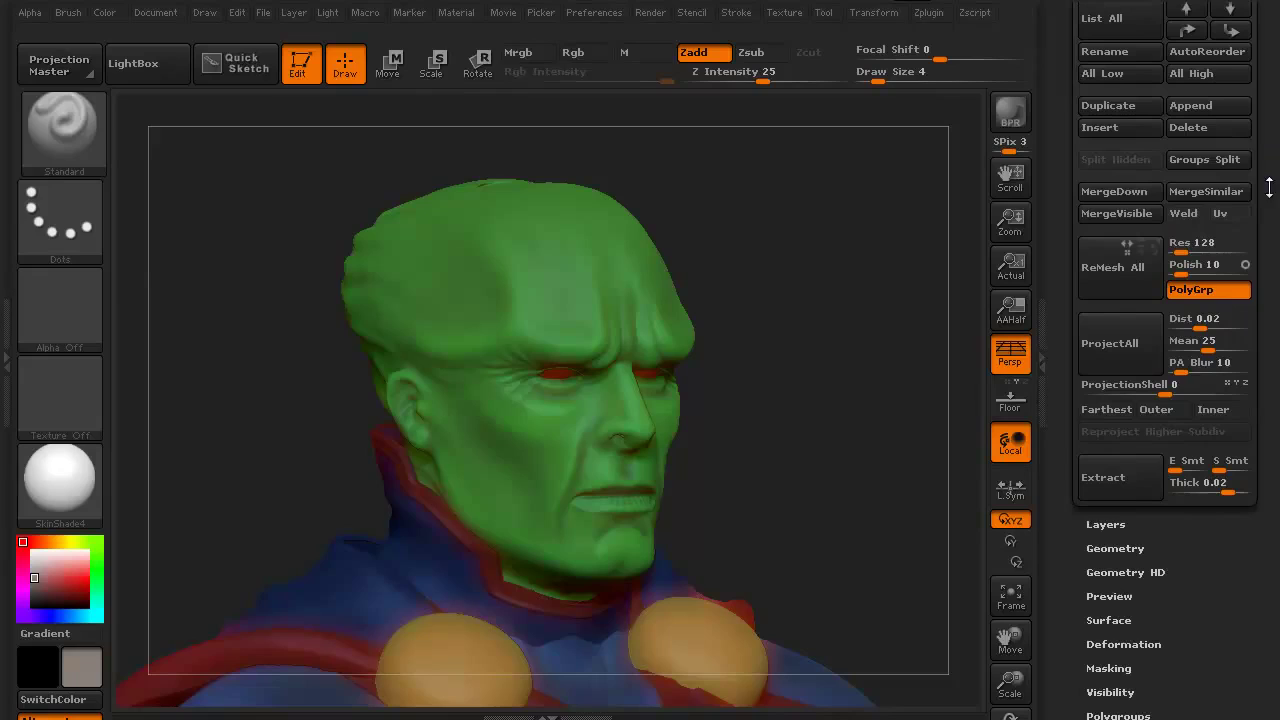
left_click(1100, 524)
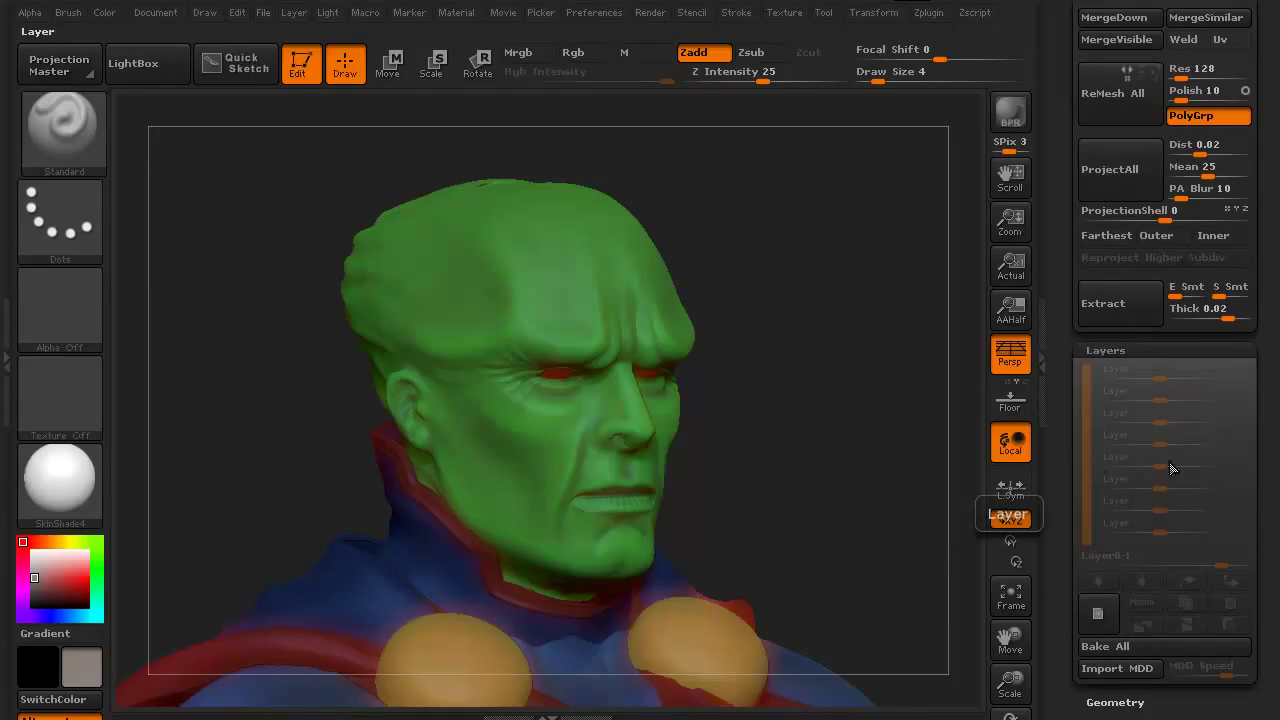
left_click_drag(1266, 408, 1267, 424)
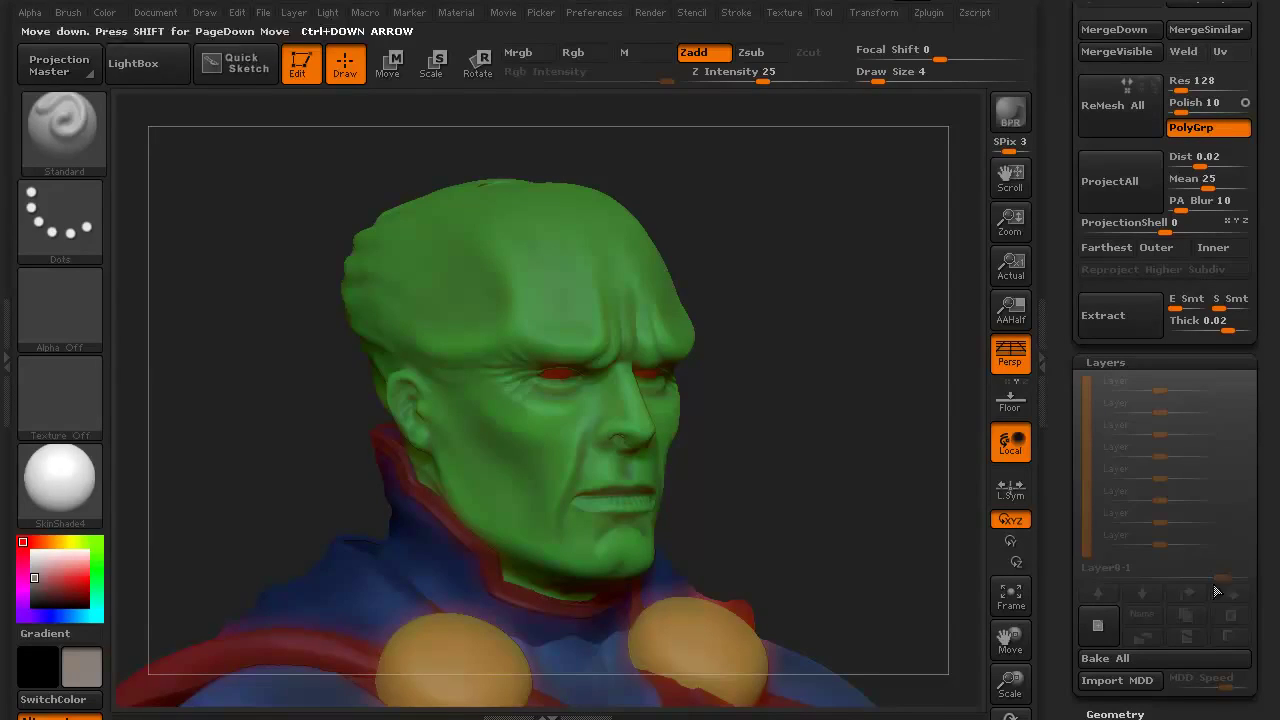
left_click(1098, 627)
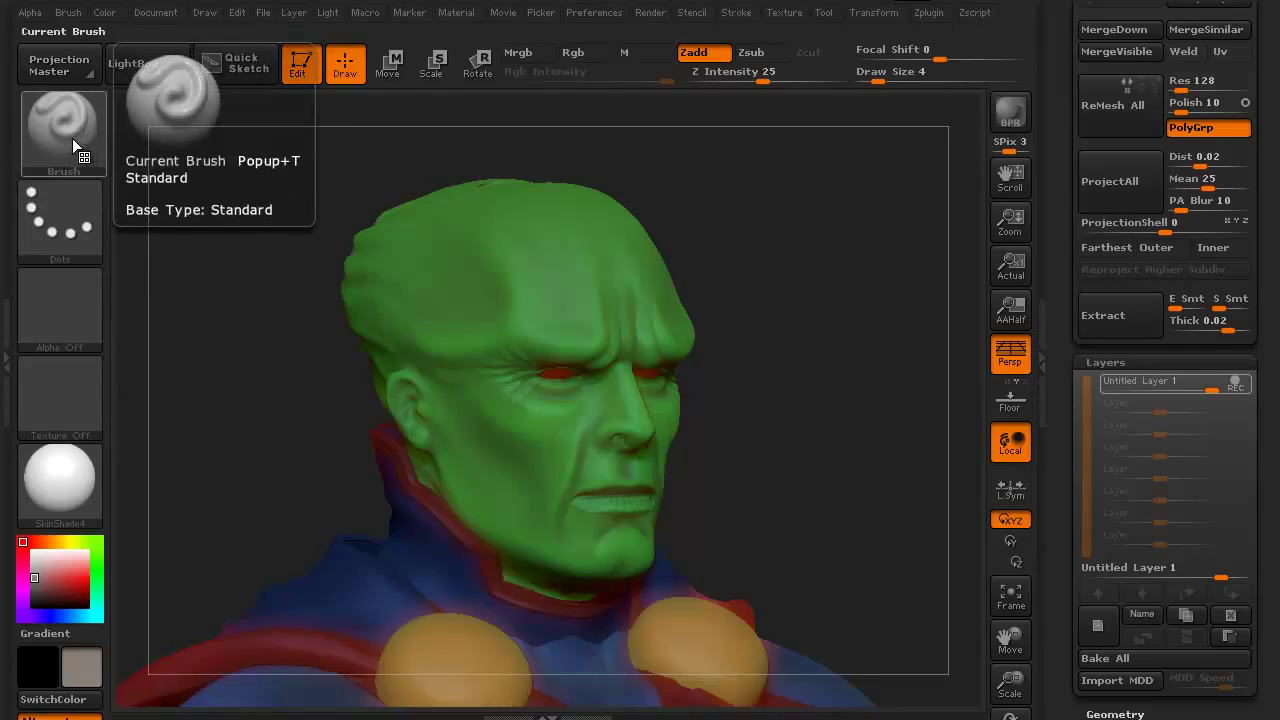
- Give the Standard brush a FreeHand stroke with Mouse Avg 15 and LazyMouse turned off
left_click(73, 220)
left_click(337, 236)
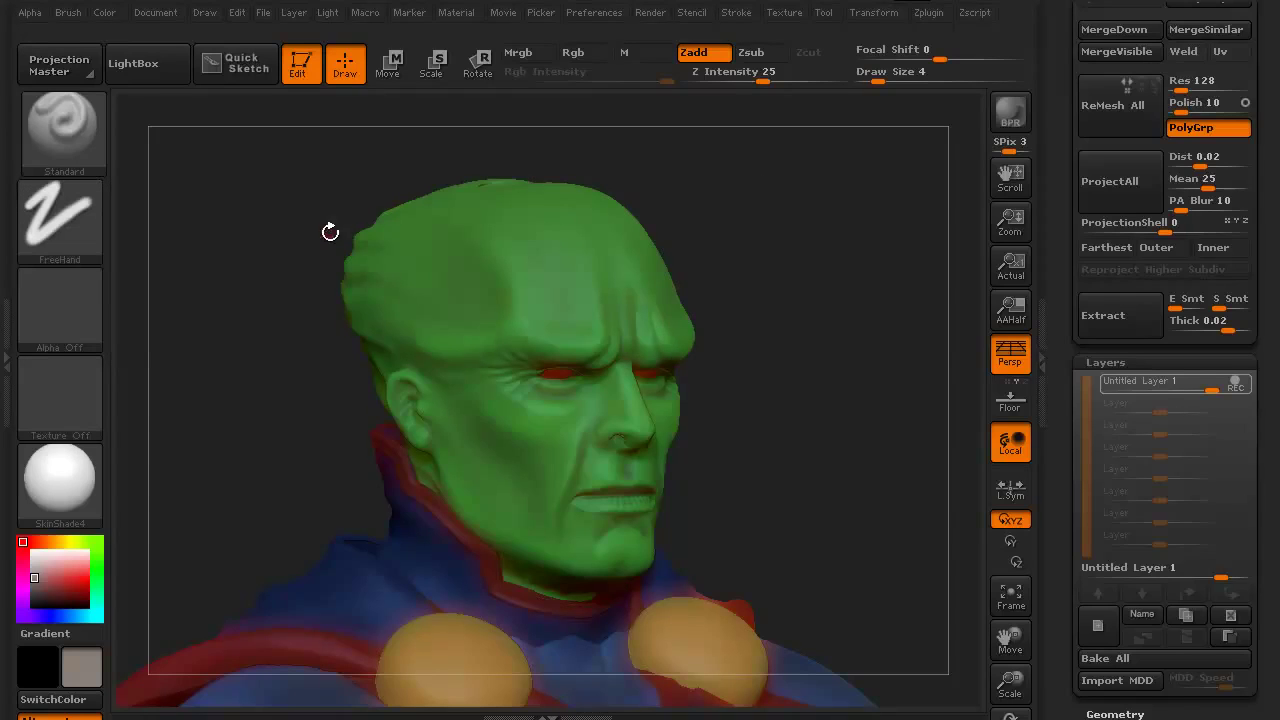
left_click(735, 12)
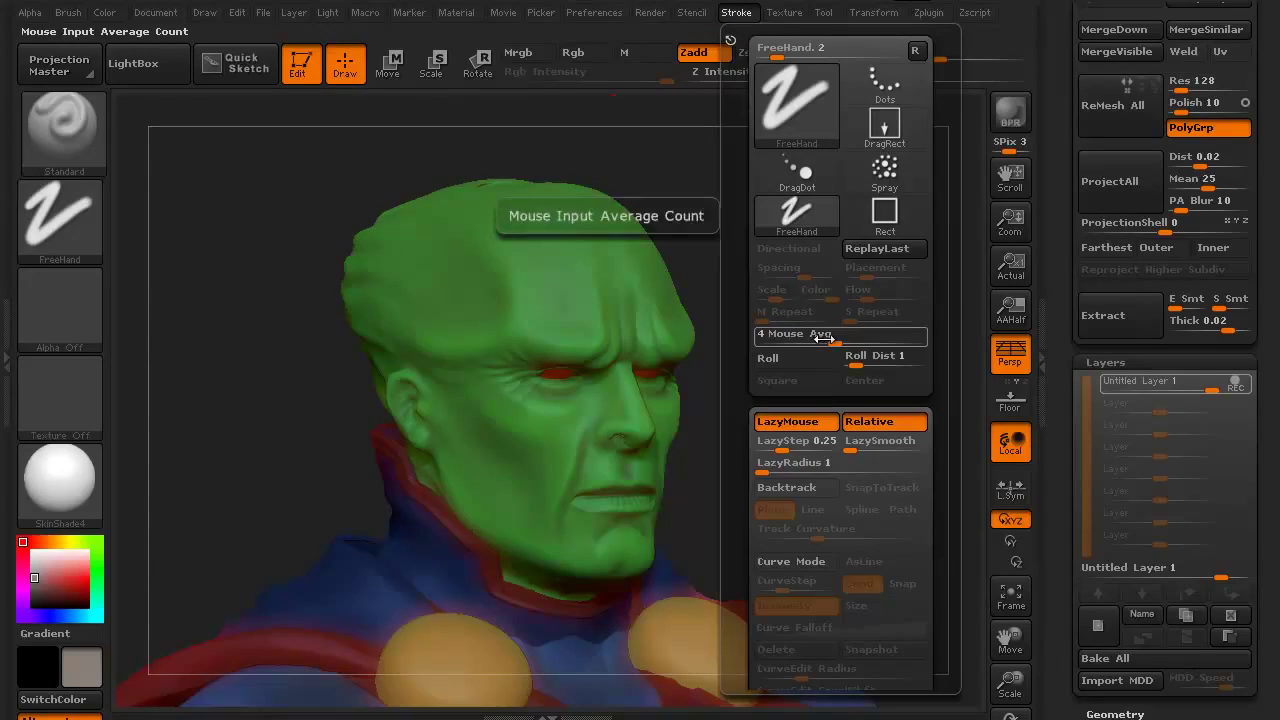
left_click_drag(832, 340, 900, 342)
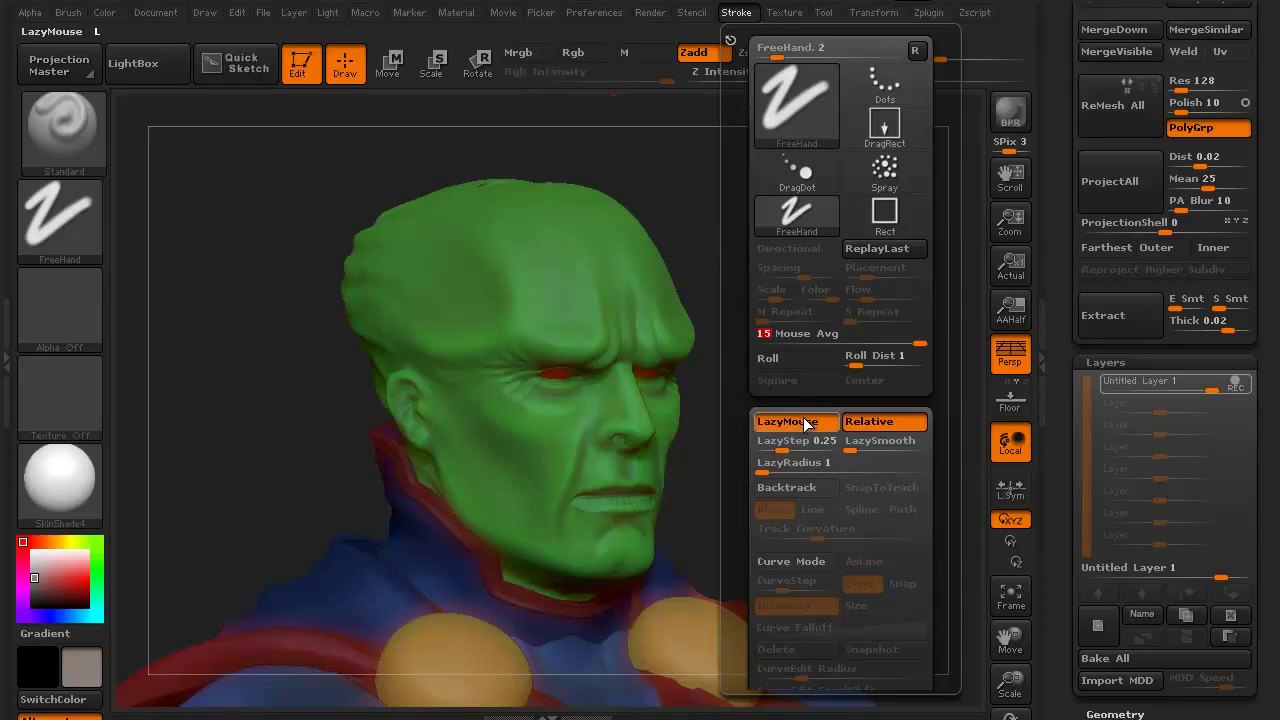
left_click(805, 424)
- Set the brush's Z Intensity to 11 and its Draw Size to 44
mouse_move(351, 471)
left_mouse_down()
mouse_move(303, 466)
mouse_move(263, 326)
mouse_move(291, 429)
mouse_move(278, 433)
left_mouse_up()
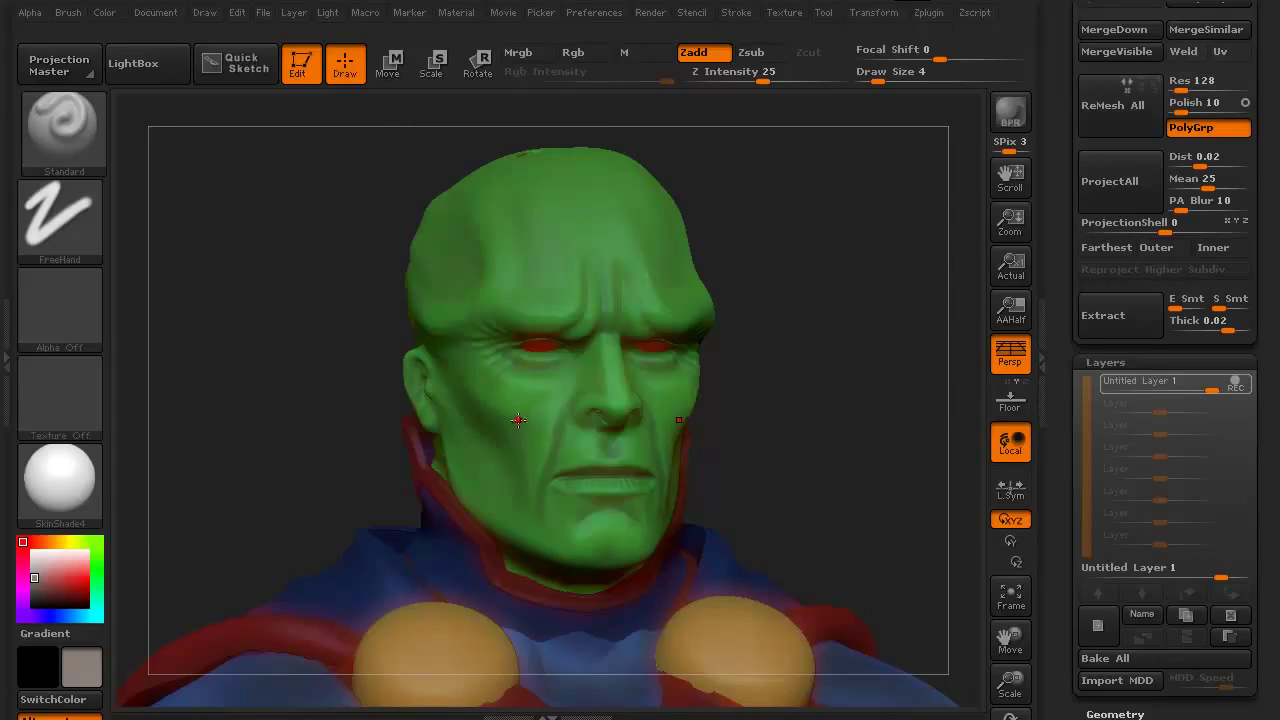
key("bracketright")
key("bracketright")
key("bracketright")
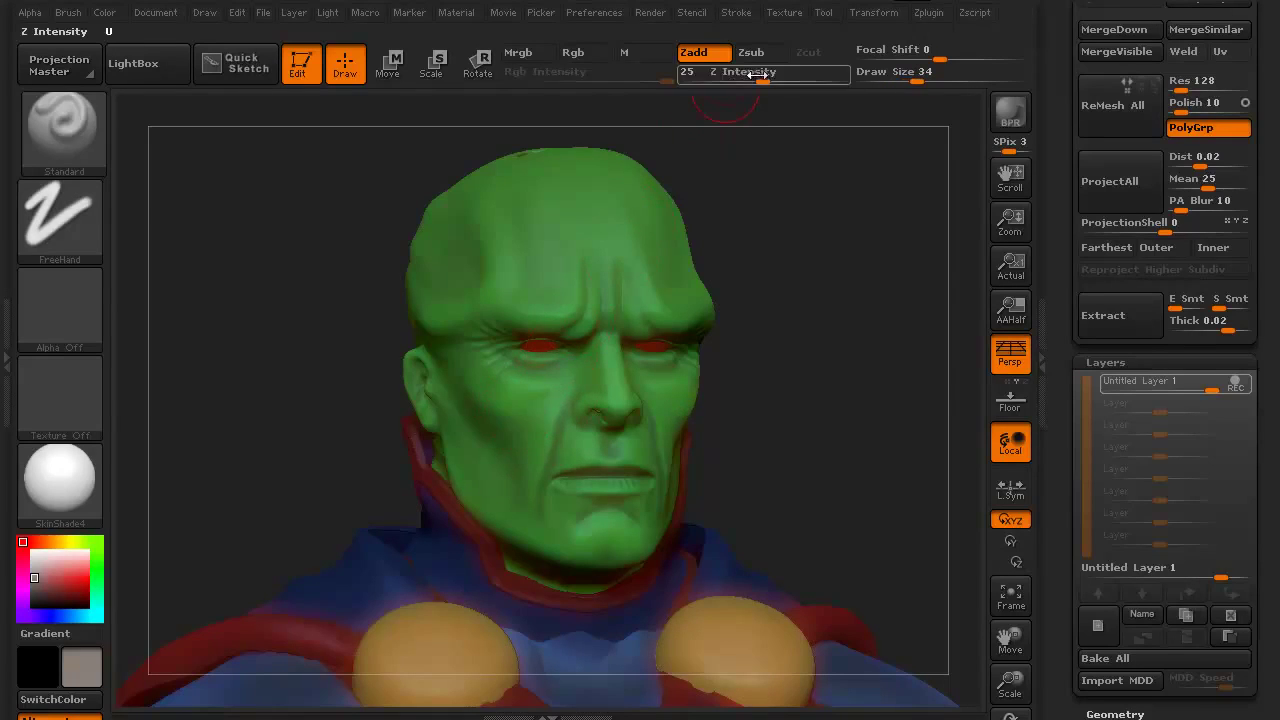
left_click_drag(763, 72, 738, 72)
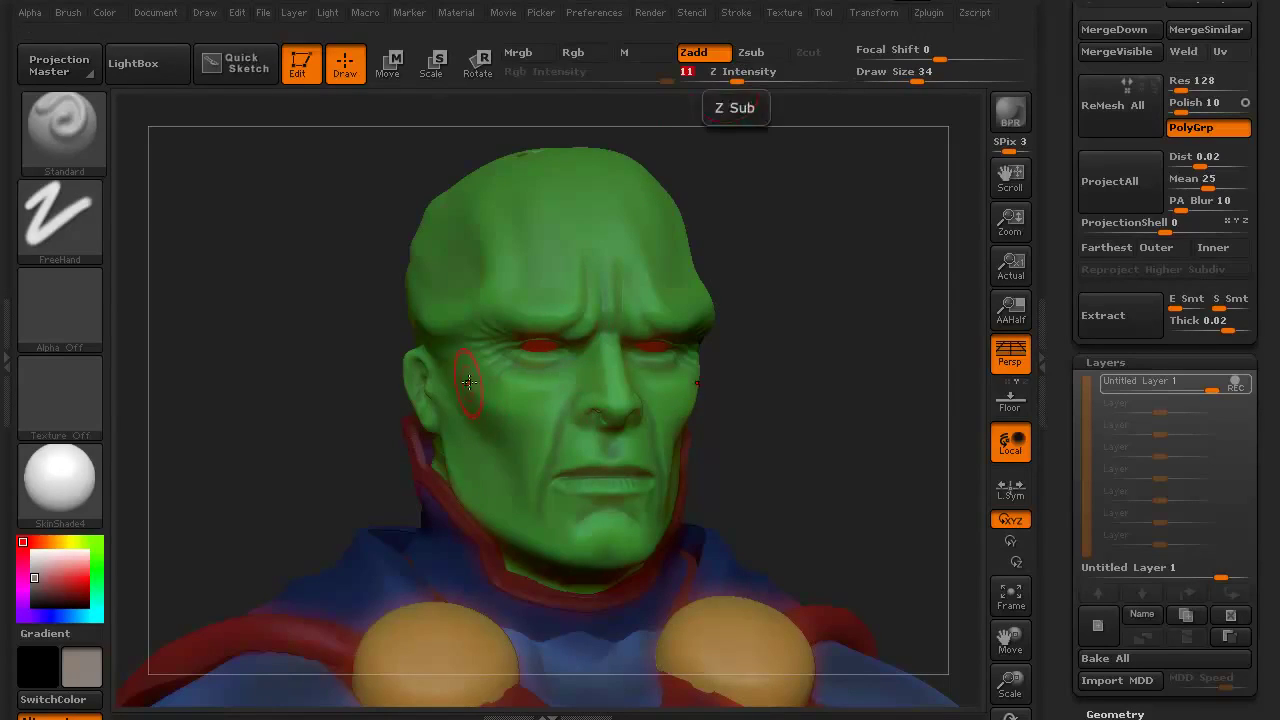
key("]")
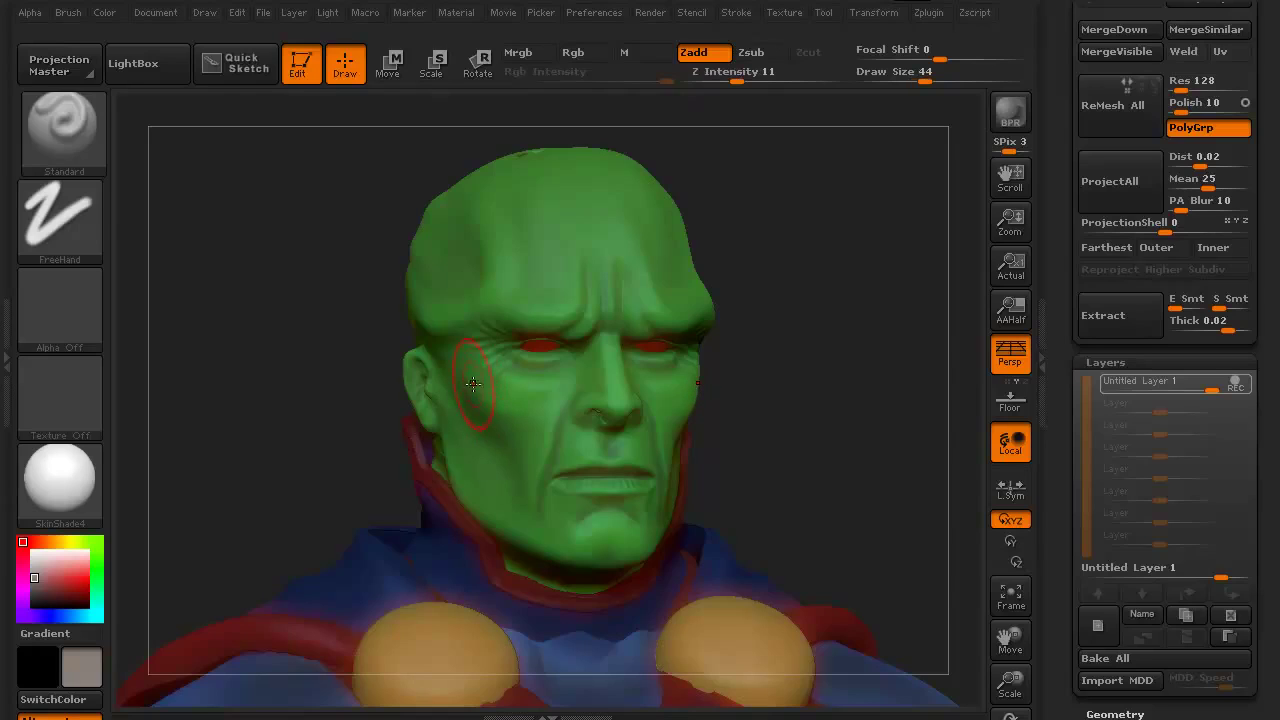
- Build up the cheekbones, jawline and chin on the recording layer, adjusting the brush size between strokes down to 24
mouse_move(472, 380)
left_mouse_down()
mouse_move(520, 415)
mouse_move(466, 386)
mouse_move(517, 417)
mouse_move(521, 496)
left_mouse_up()
key("[")
key("[")
key("]")
key("]")
mouse_move(582, 535)
left_mouse_down()
mouse_move(604, 554)
mouse_move(538, 542)
mouse_move(482, 485)
mouse_move(505, 540)
mouse_move(552, 560)
mouse_move(474, 497)
mouse_move(445, 405)
left_mouse_up()
key("bracketleft")
left_click_drag(300, 356, 358, 348)
key("bracketleft")
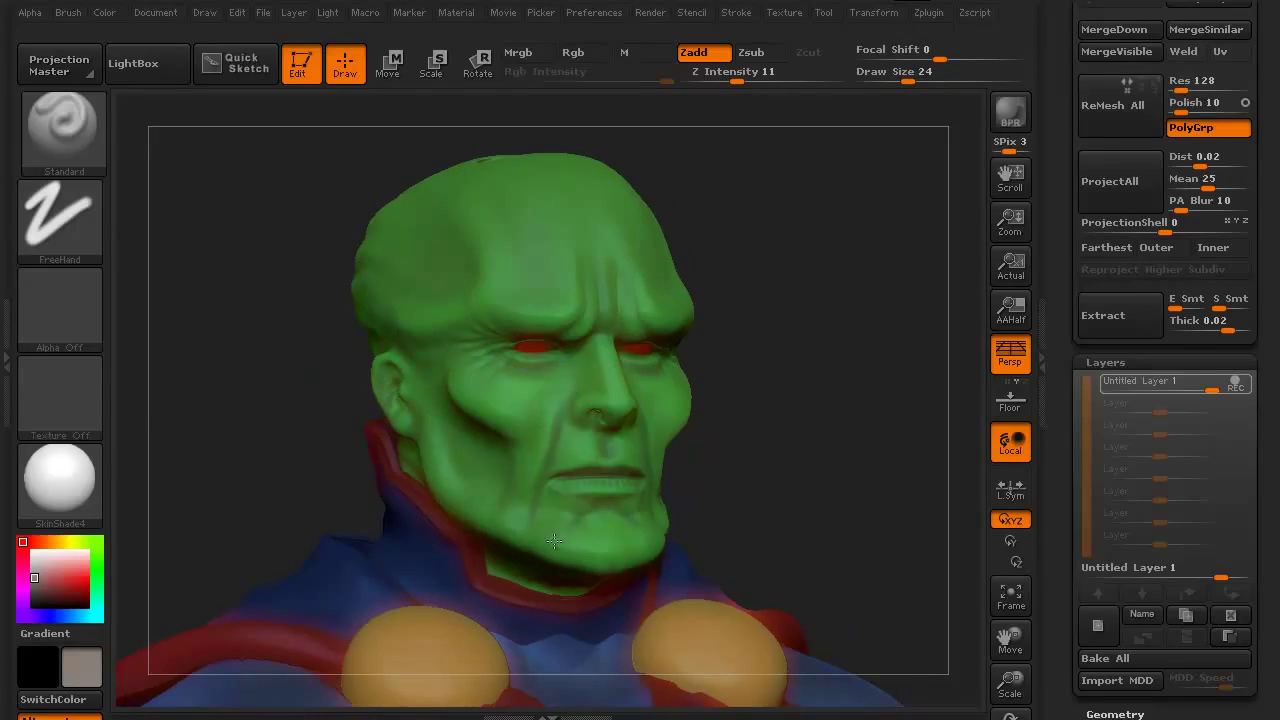
- Bulk up the brow ridge with Draw Size 44 and the nose with Draw Size 34
mouse_move(295, 350)
left_mouse_down()
mouse_move(269, 349)
mouse_move(274, 340)
left_mouse_up()
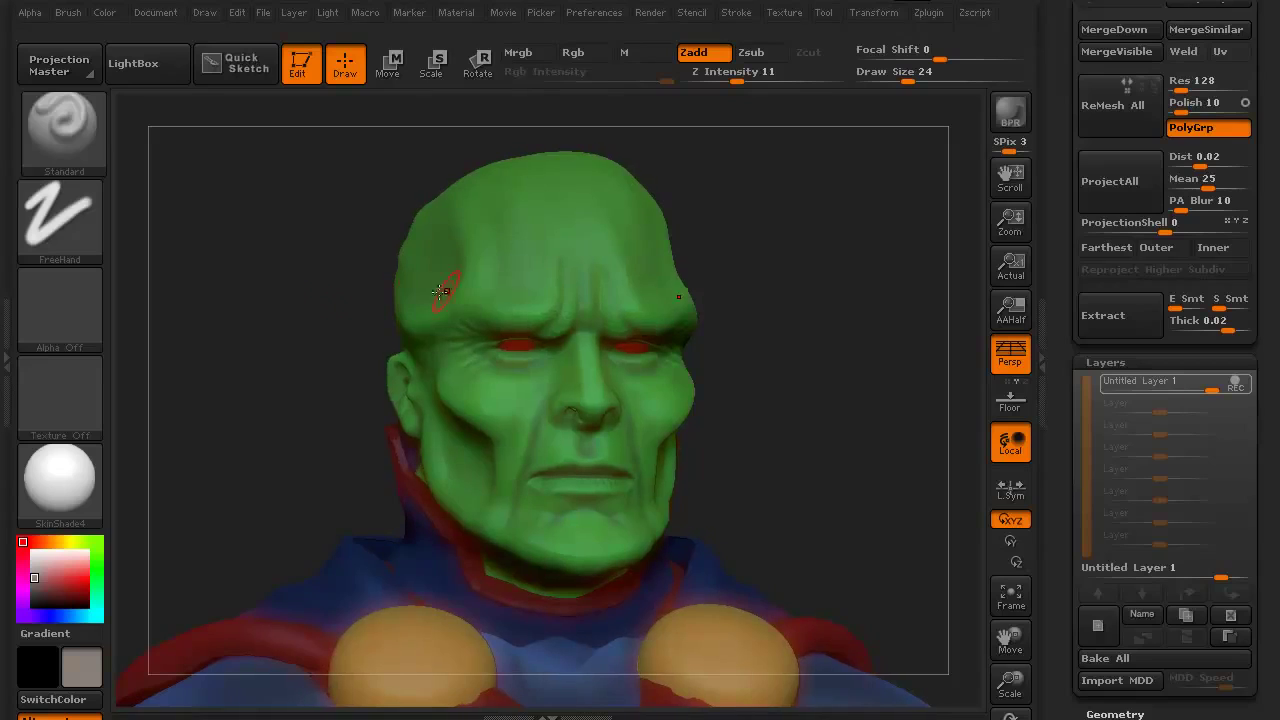
mouse_move(551, 320)
left_mouse_down()
mouse_move(466, 305)
mouse_move(480, 325)
mouse_move(431, 321)
mouse_move(466, 260)
mouse_move(470, 214)
left_mouse_up()
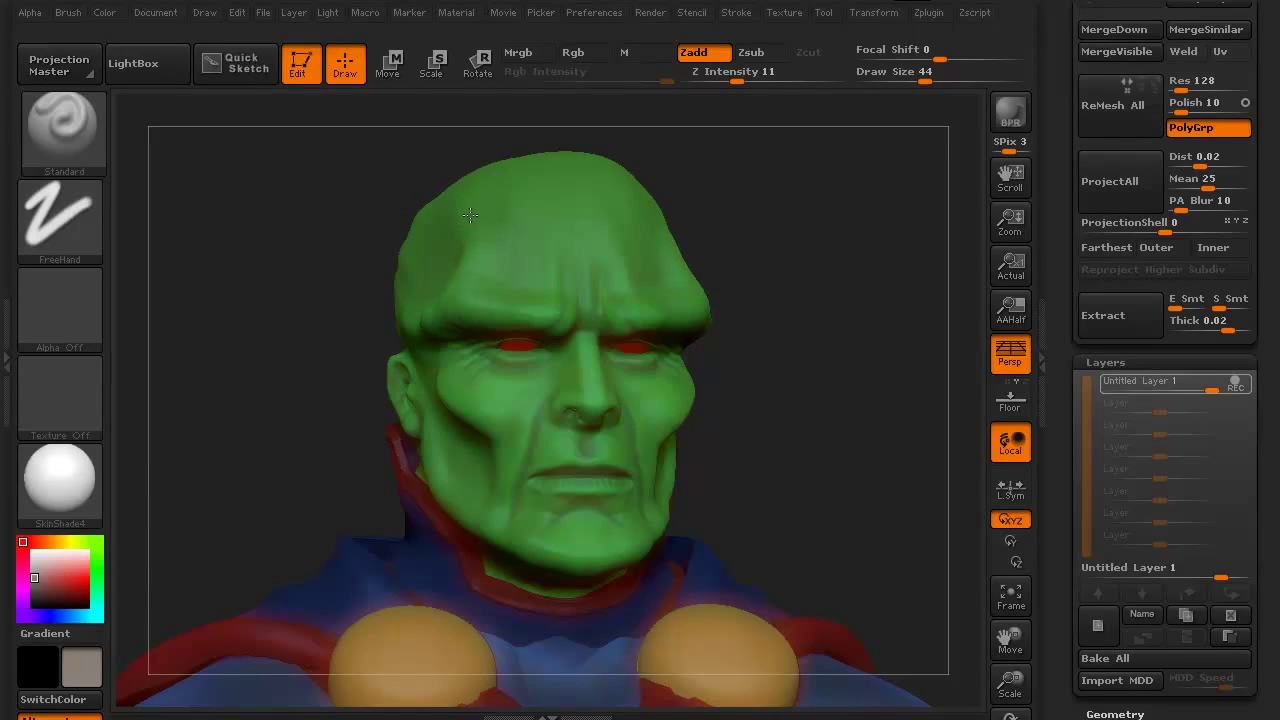
left_click_drag(340, 214, 343, 214)
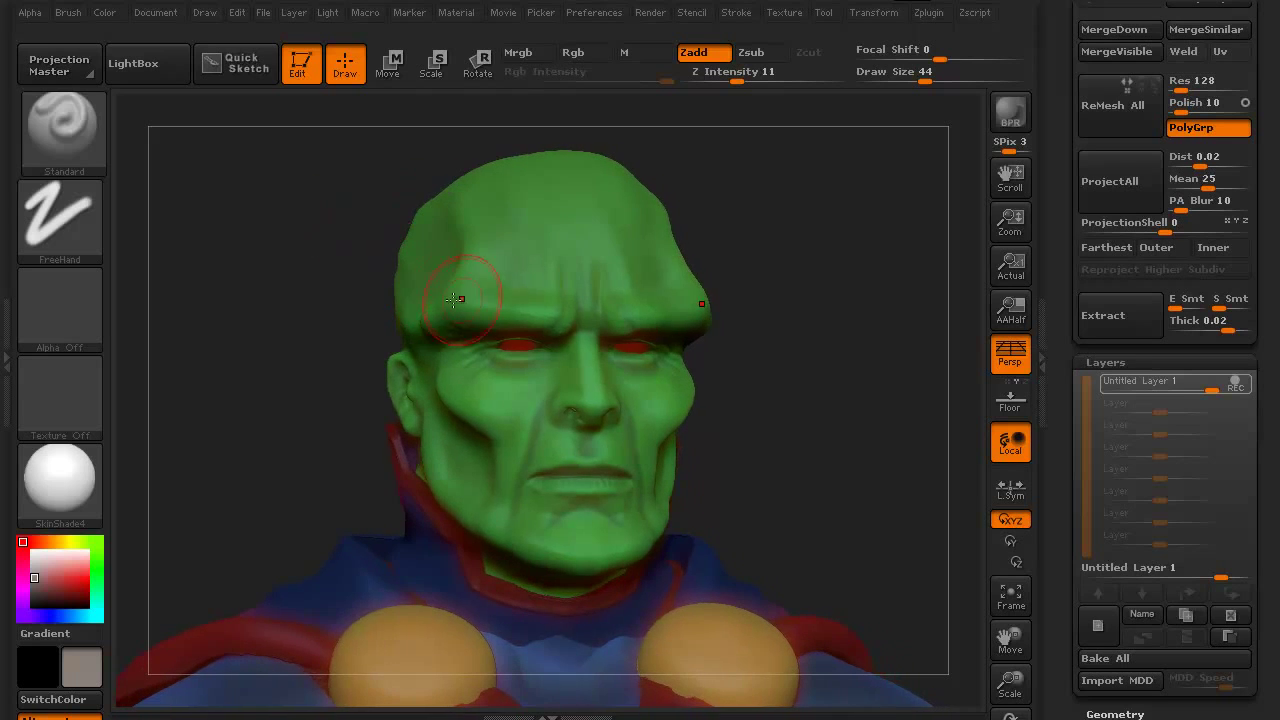
left_click_drag(288, 263, 343, 257)
key("bracketleft")
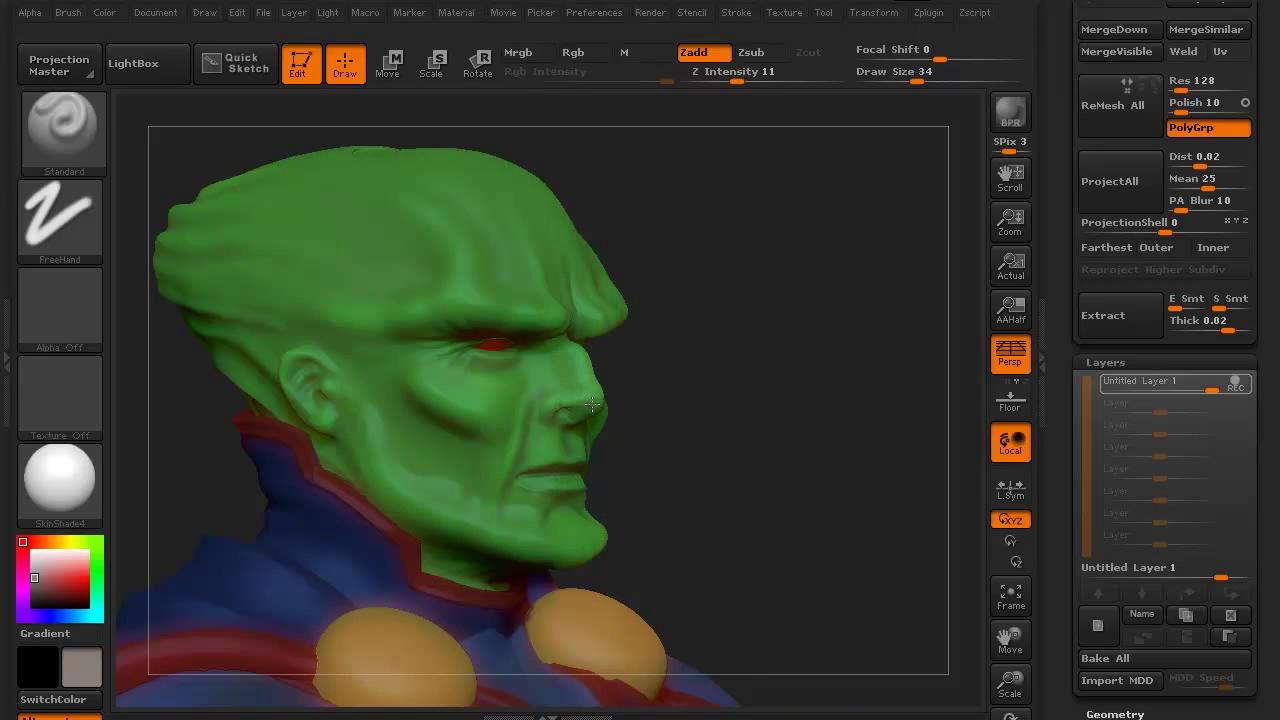
left_click_drag(619, 453, 300, 400)
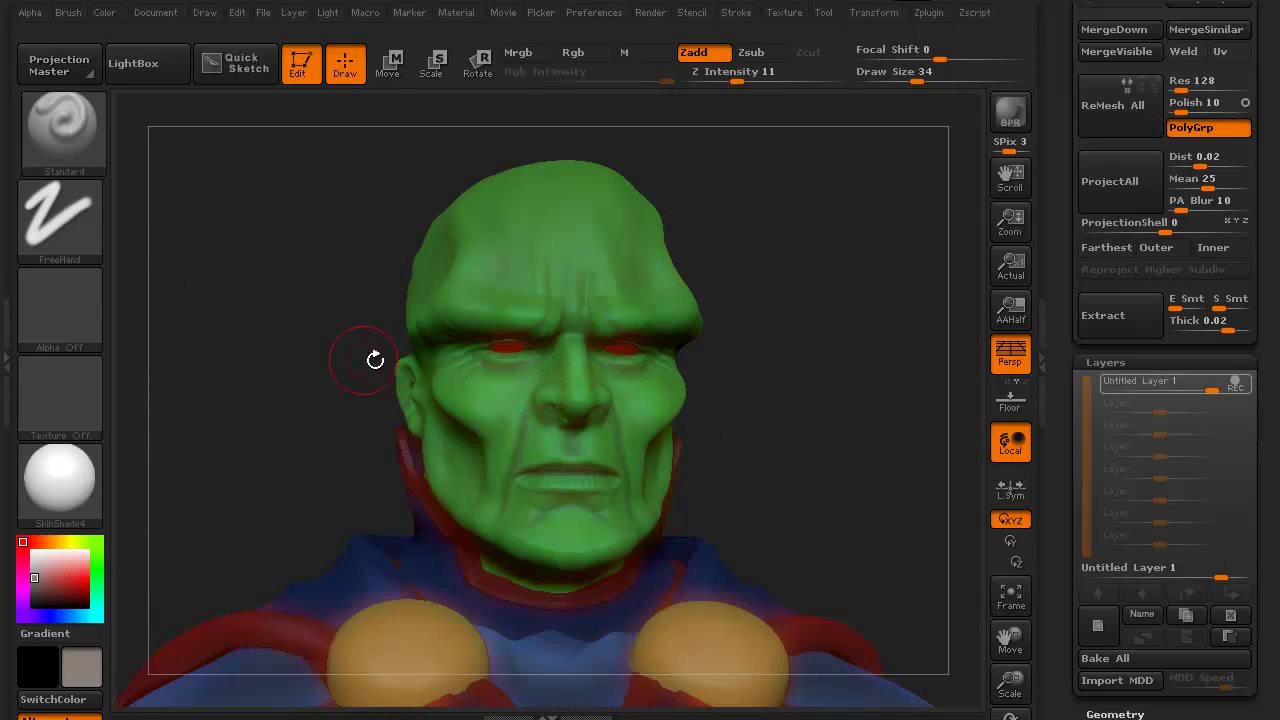
mouse_move(375, 360)
left_mouse_down()
mouse_move(251, 366)
mouse_move(320, 380)
mouse_move(240, 380)
mouse_move(272, 388)
mouse_move(271, 374)
mouse_move(246, 400)
mouse_move(232, 384)
mouse_move(281, 390)
mouse_move(274, 380)
mouse_move(278, 396)
left_mouse_up()
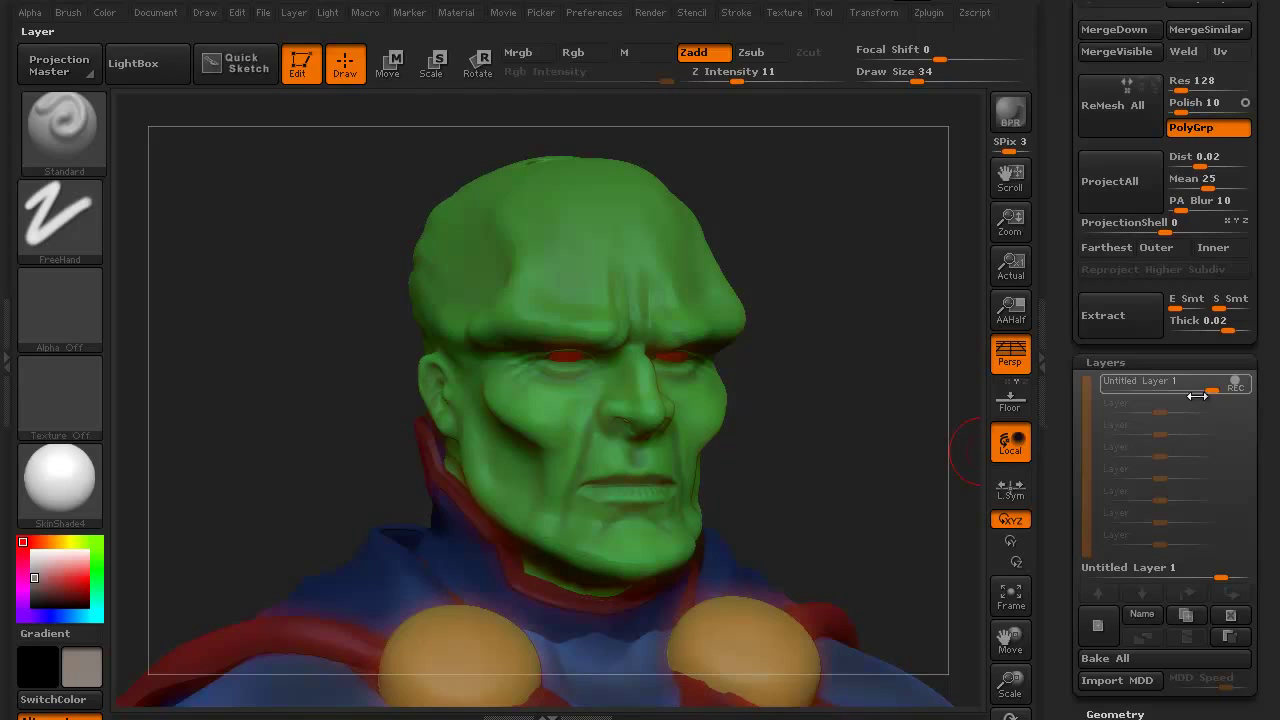
- Stop recording the layer, preview its sculpted changes at reduced intensities down to -1, and restore the intensity to 1
mouse_move(1210, 389)
left_mouse_down()
mouse_move(1170, 385)
mouse_move(1227, 379)
left_mouse_up()
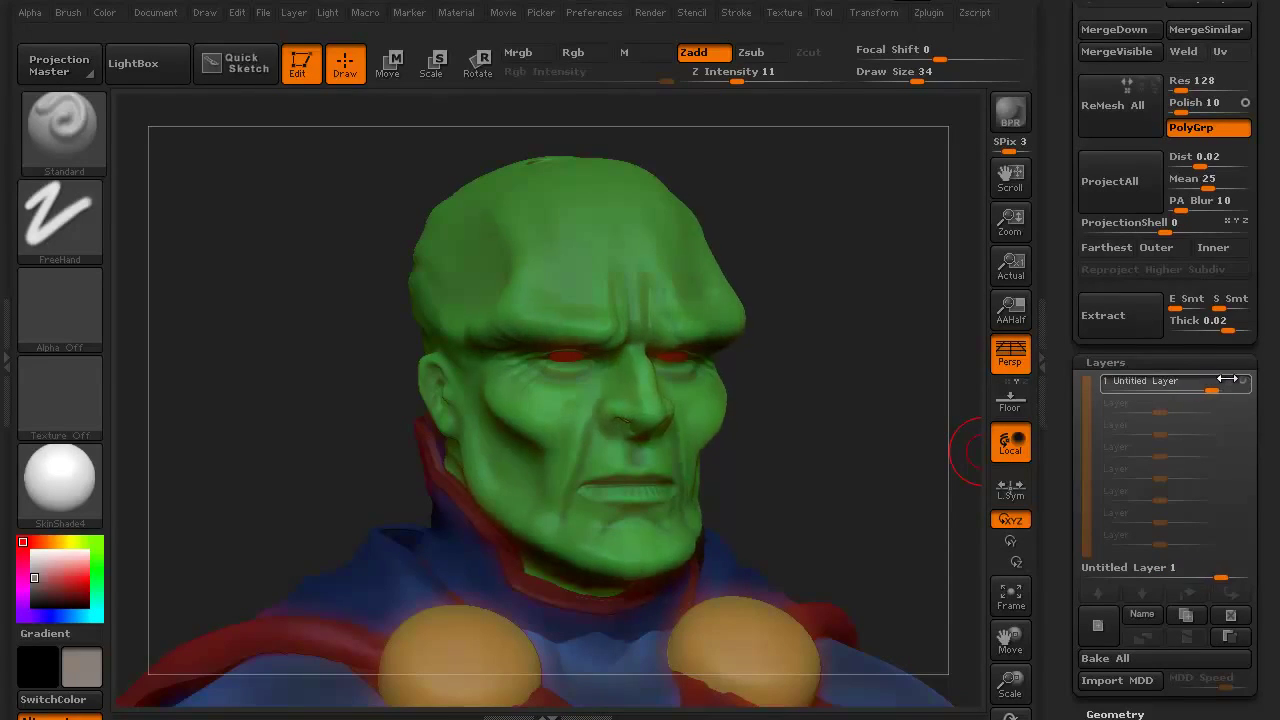
left_click_drag(1198, 380, 1190, 380)
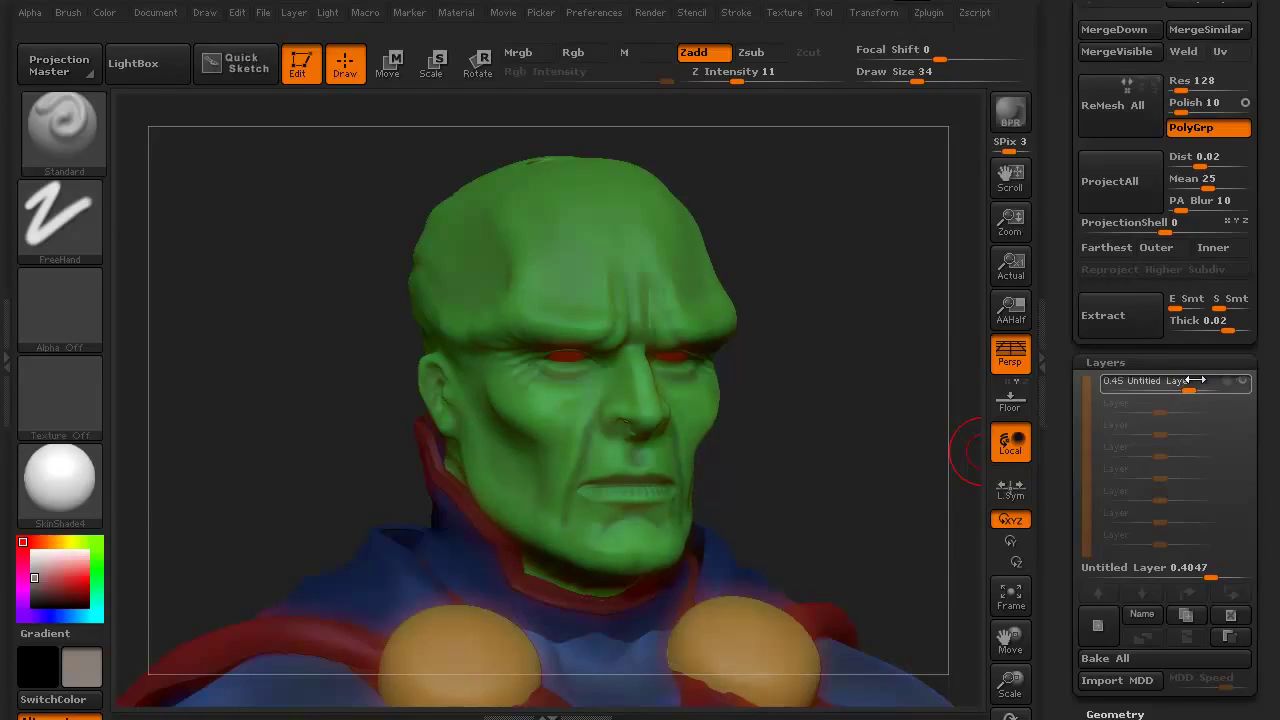
left_click_drag(1196, 380, 1097, 381)
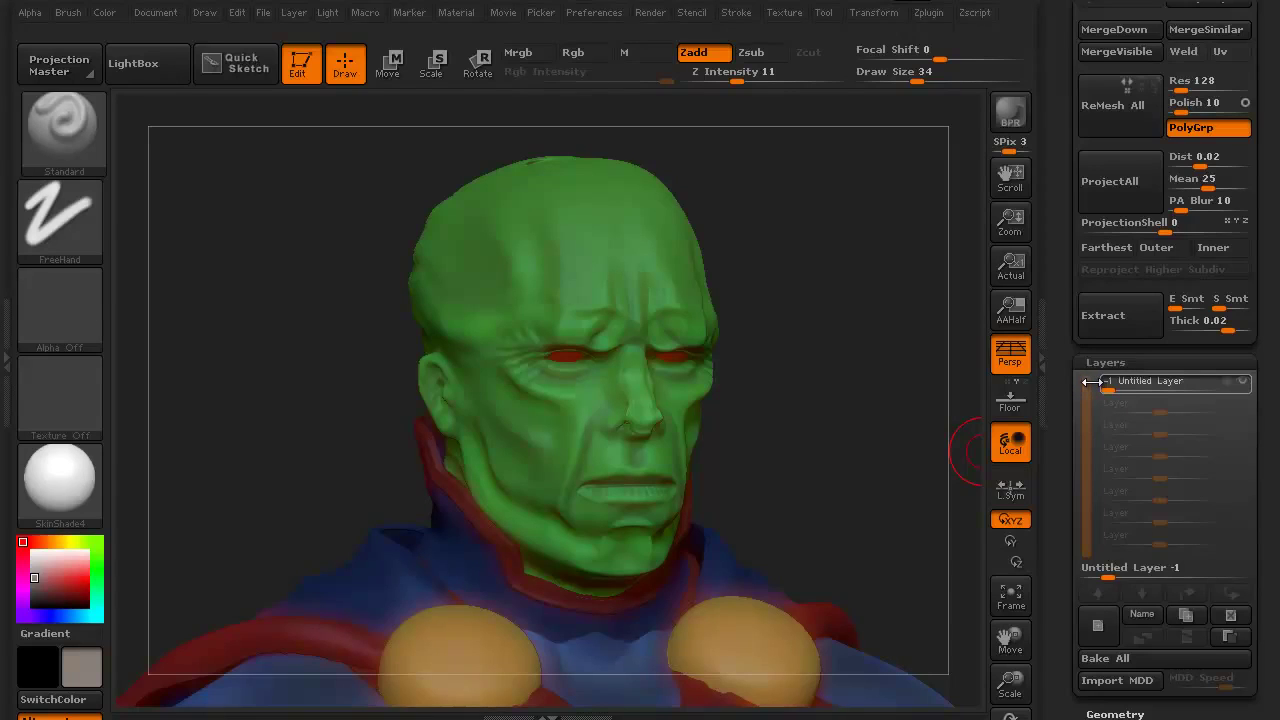
left_click_drag(1129, 381, 1222, 381)
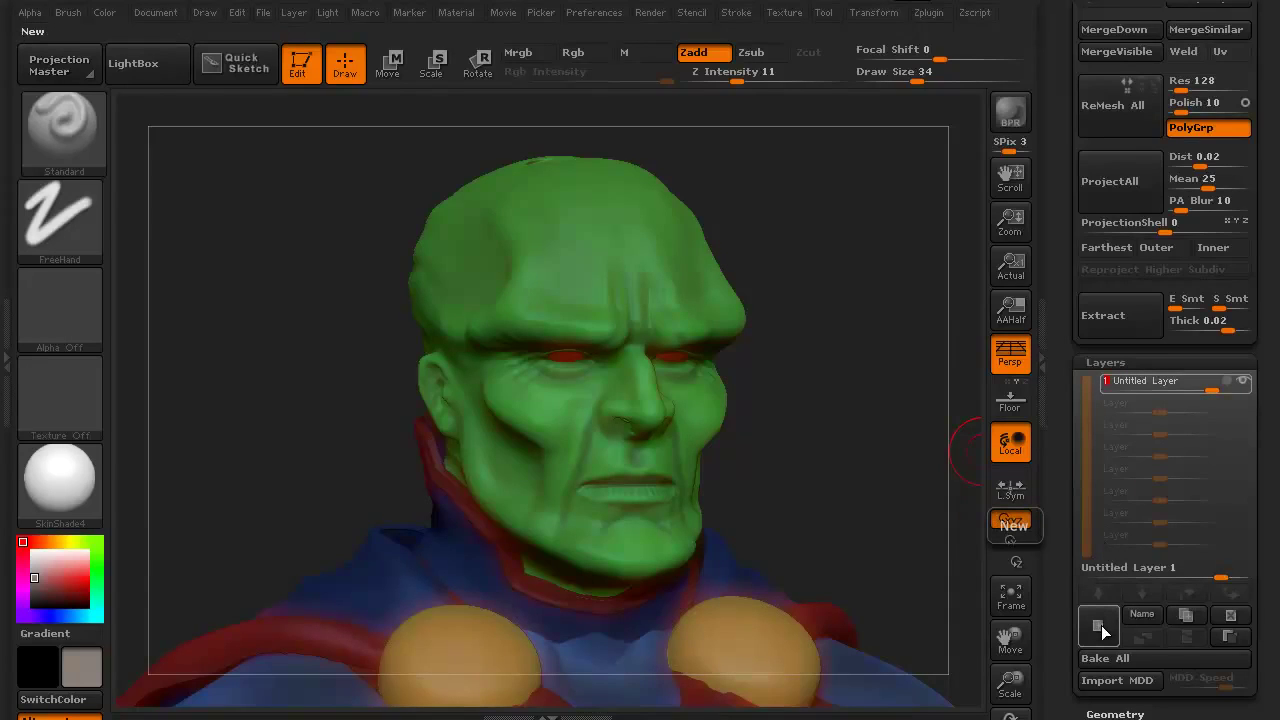
- Add a second recording layer to the body subtool
left_click(1098, 626)
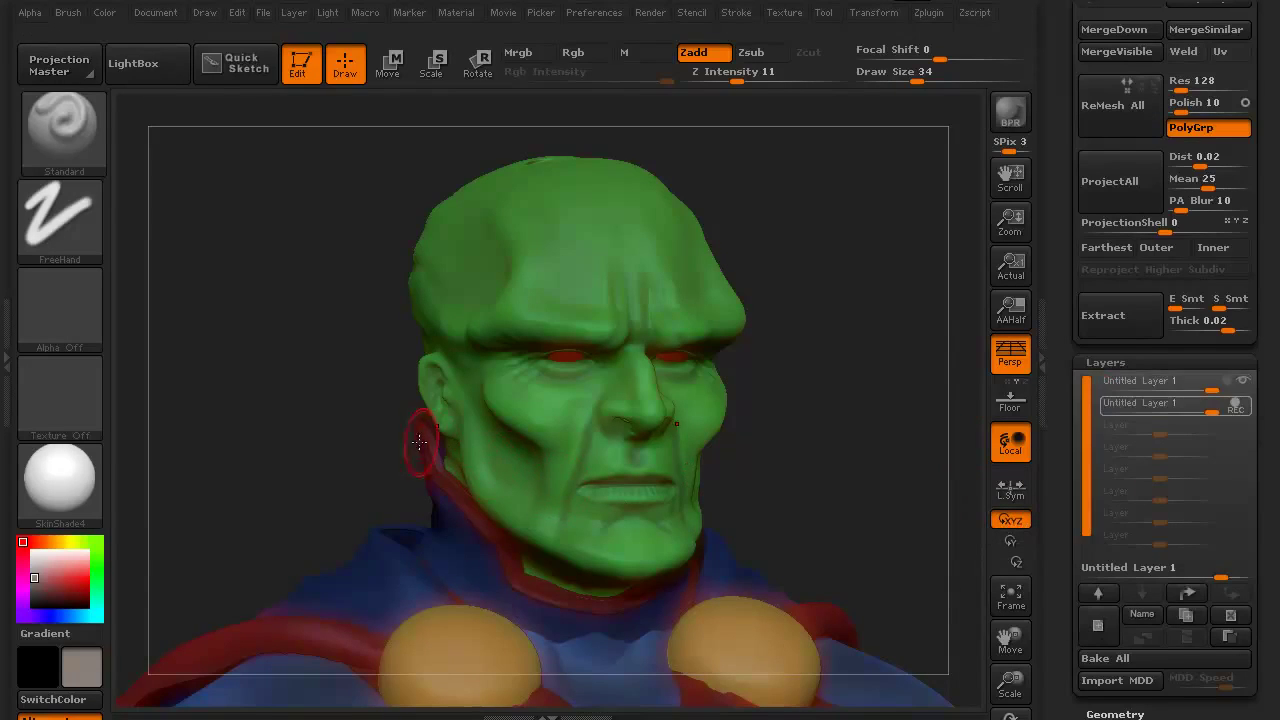
- Mask three spots up the forehead's centreline with Draw Sizes 34, 24 and 14, and invert the mask
left_click_drag(380, 432, 252, 368)
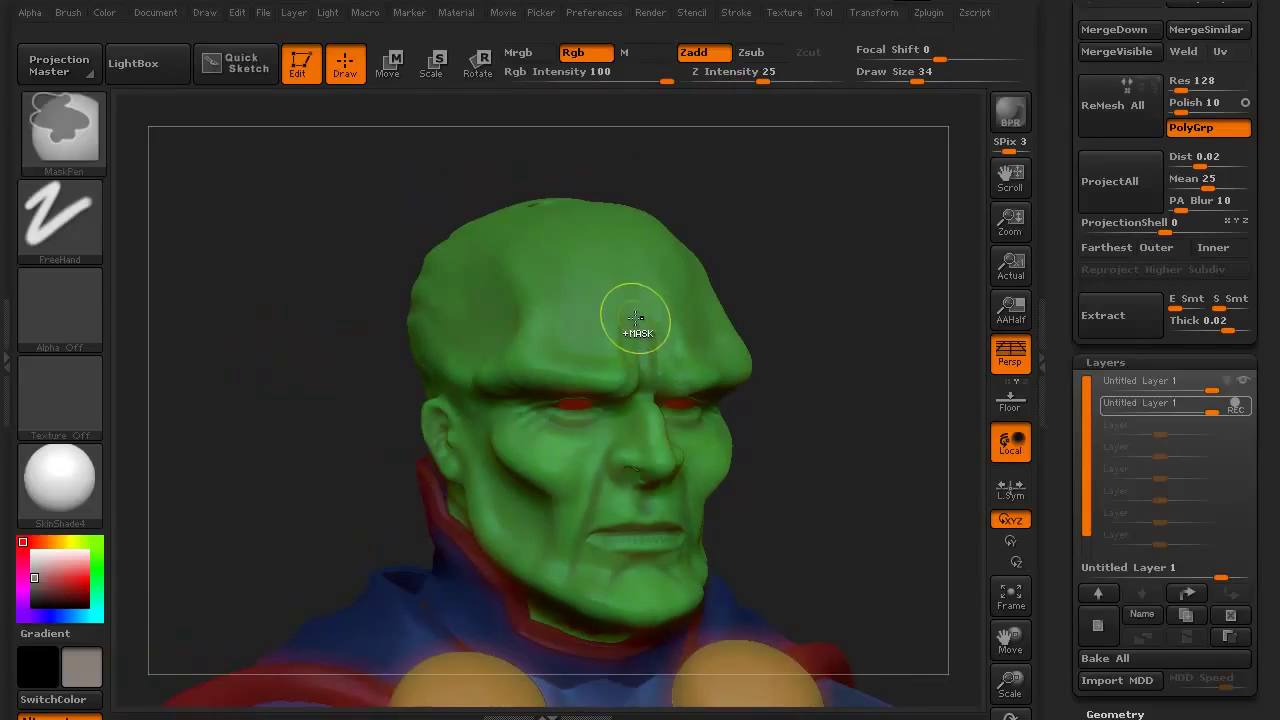
left_click_drag(634, 306, 635, 321, "ctrl")
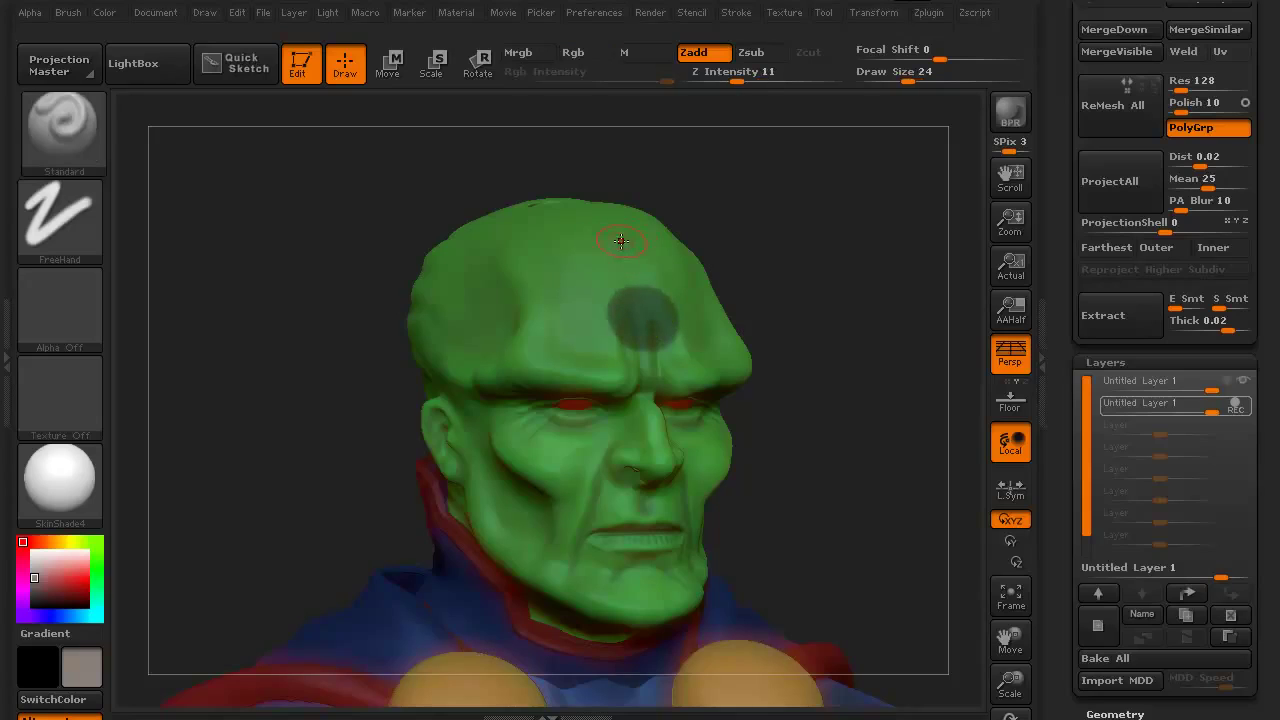
left_click_drag(619, 254, 623, 257, "ctrl")
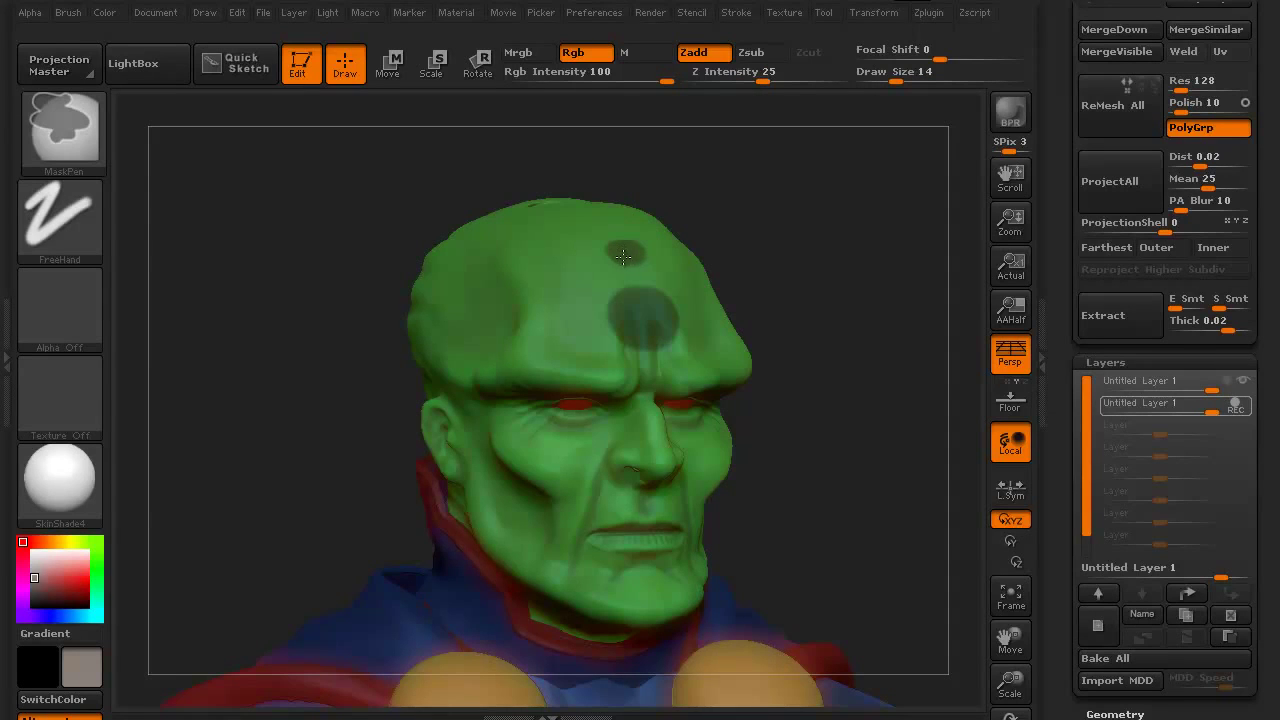
left_click_drag(300, 292, 323, 277)
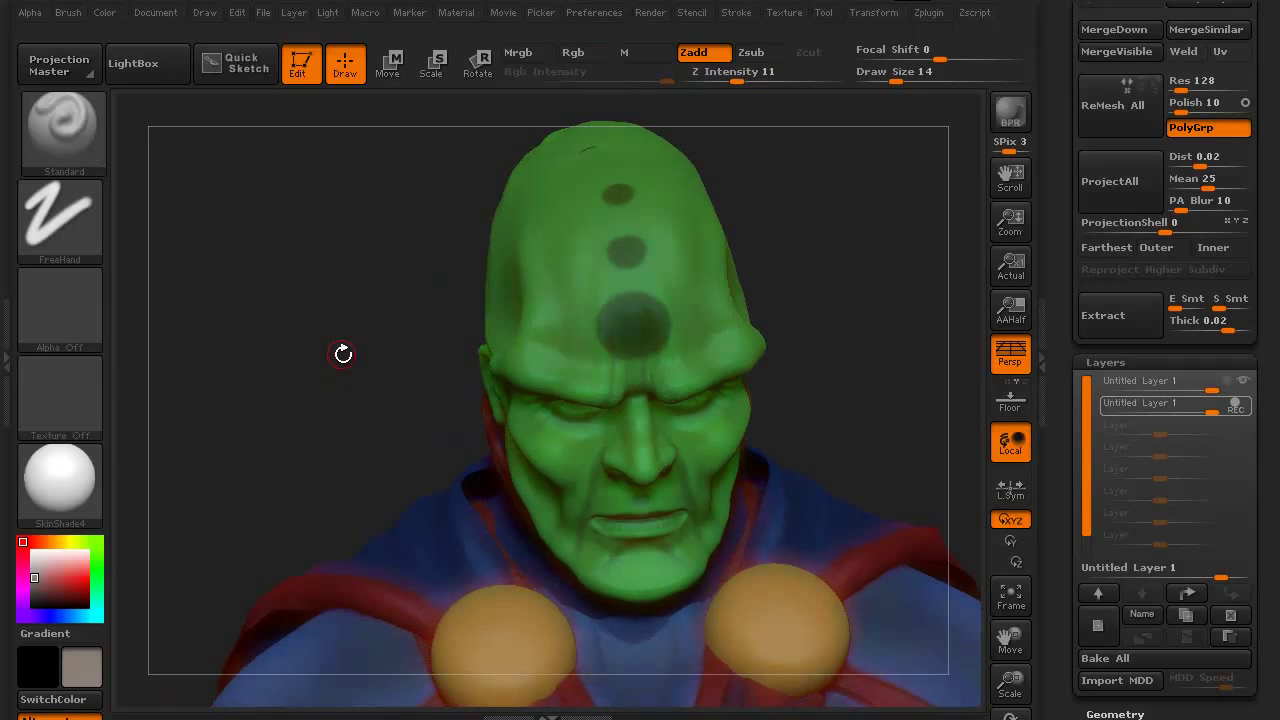
left_click_drag(334, 383, 340, 342)
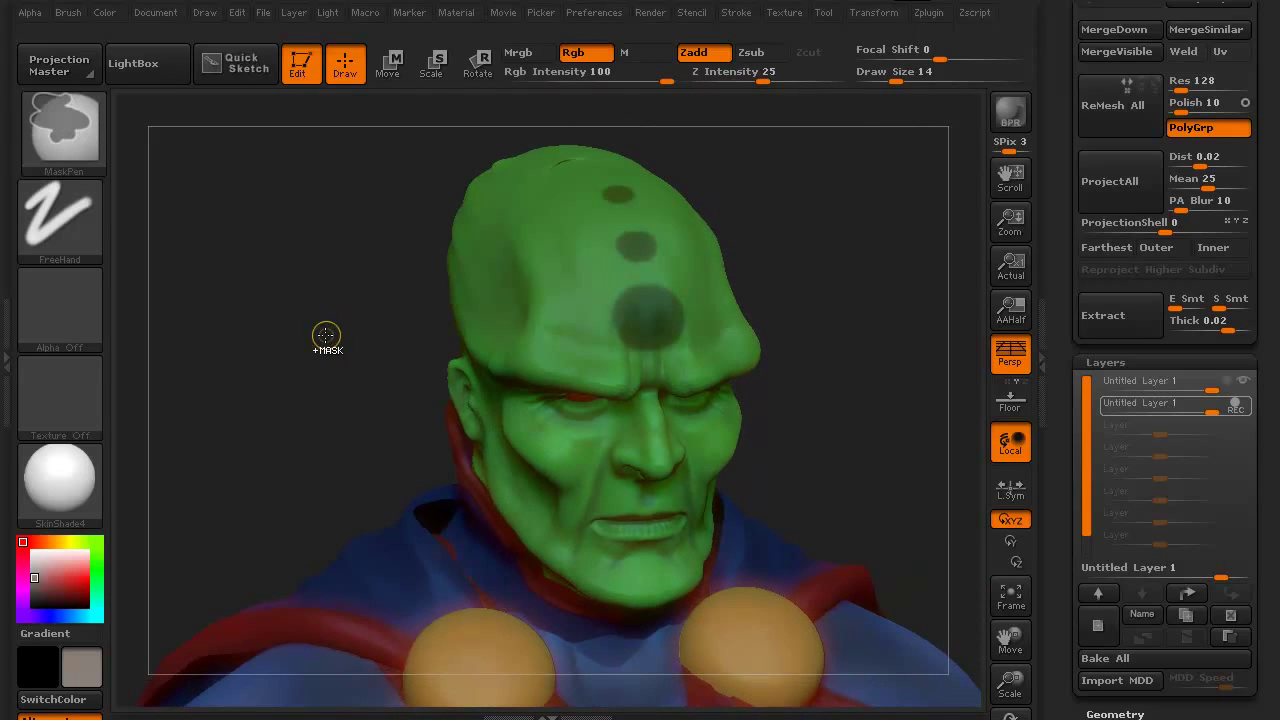
left_click(328, 333, "ctrl")
mouse_move(328, 333)
left_mouse_down()
mouse_move(323, 357)
mouse_move(251, 397)
mouse_move(271, 423)
mouse_move(257, 441)
left_mouse_up()
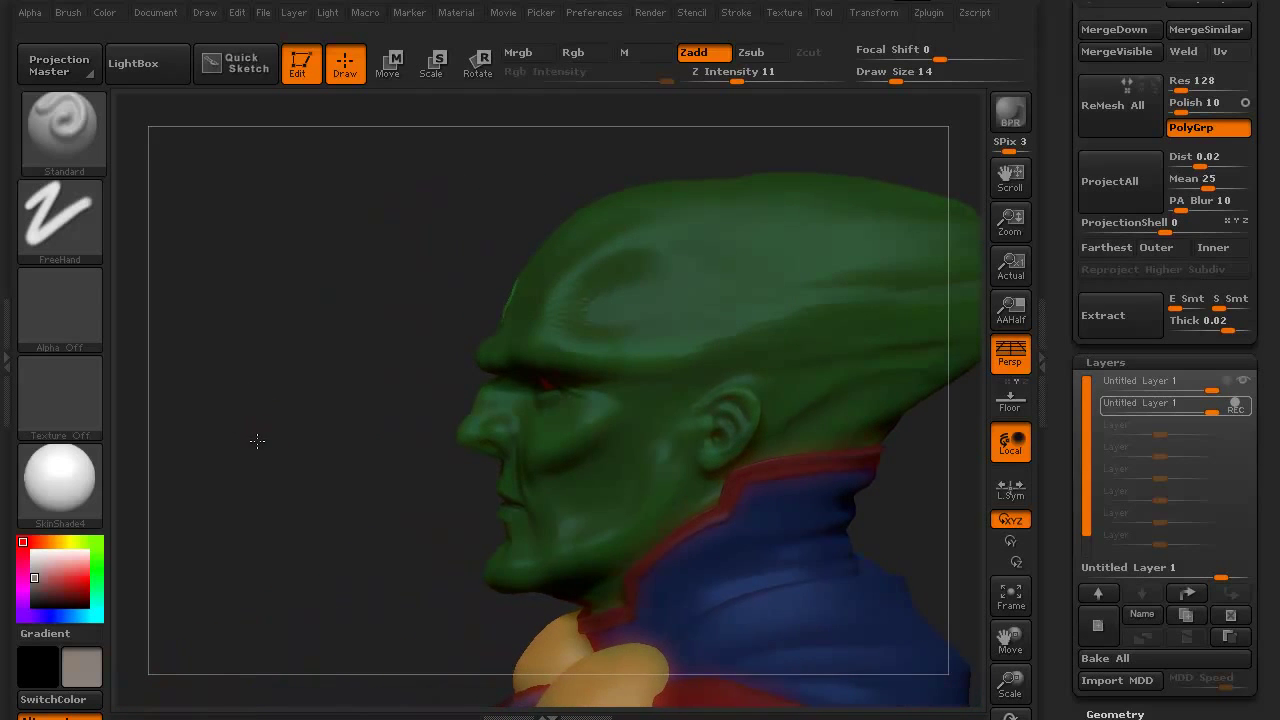
- Switch to the SnakeHook brush and set its Draw Size to 64
left_click(82, 137)
key("s")
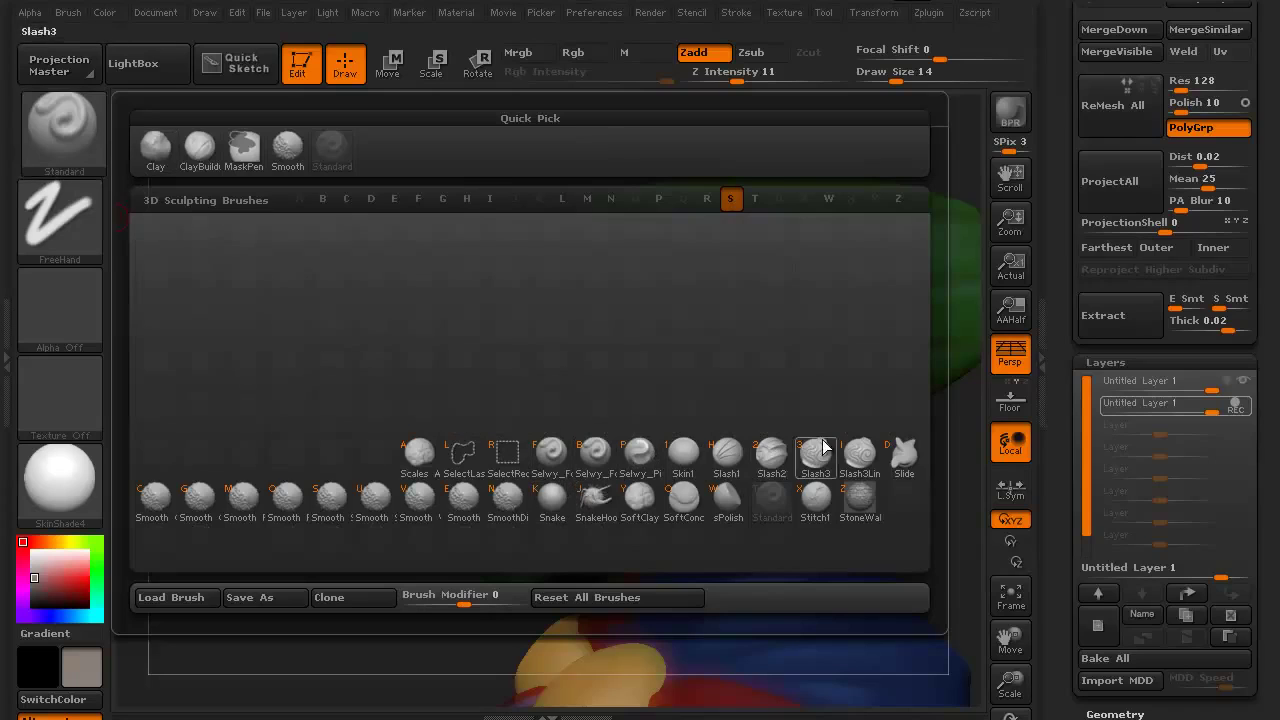
left_click(596, 503)
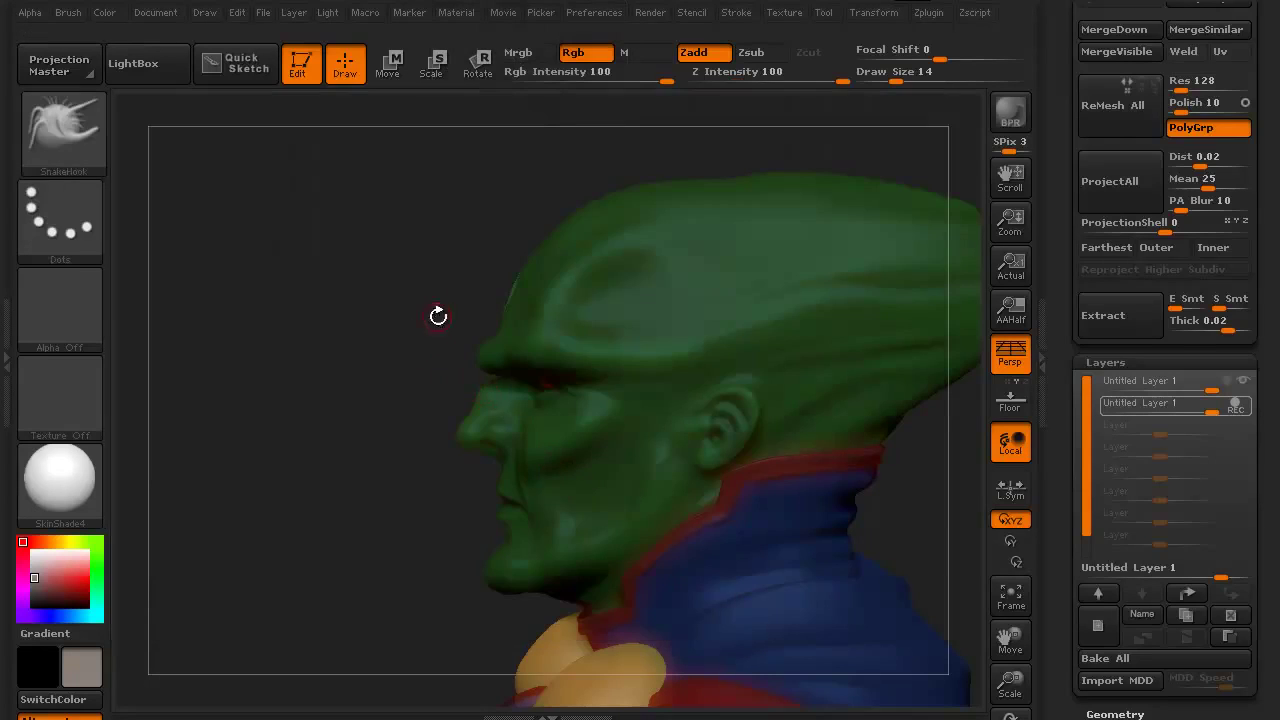
left_click_drag(438, 266, 440, 271)
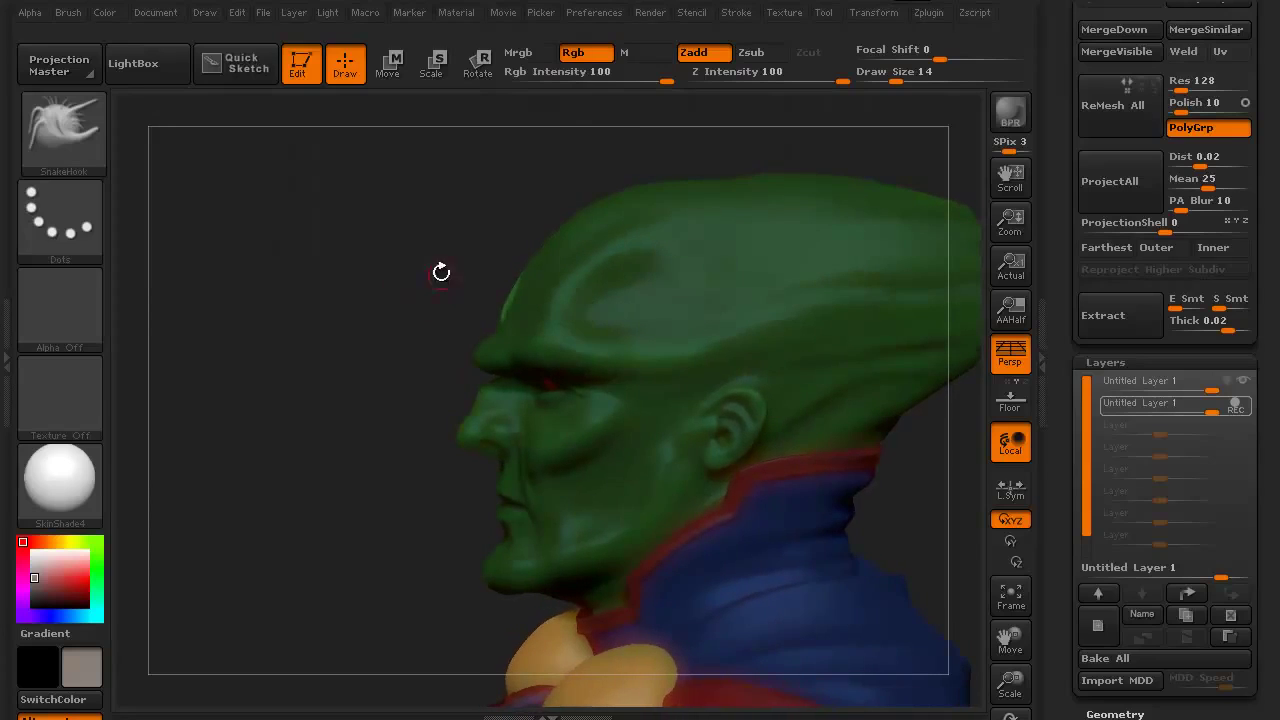
key("bracketright")
key("bracketright")
key("bracketright")
key("bracketright")
key("bracketright")
mouse_move(507, 299)
left_mouse_down()
mouse_move(430, 262)
mouse_move(395, 215)
left_mouse_up()
key("ctrl")
key("ctrl+z")
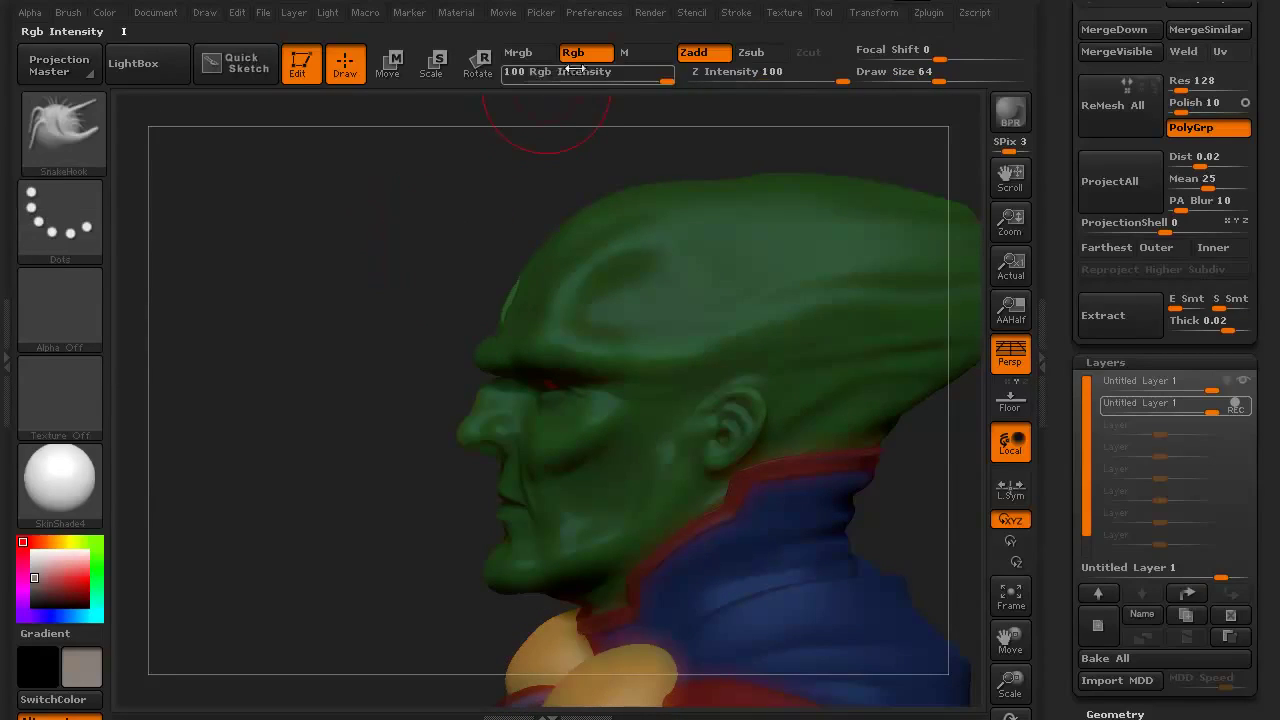
- Turn off Rgb for the brush and try to pull a horn out of the lowest unmasked forehead spot
left_click(575, 55)
mouse_move(506, 296)
left_mouse_down()
mouse_move(478, 286)
mouse_move(490, 268)
mouse_move(418, 229)
mouse_move(363, 406)
left_mouse_up()
key("ctrl+z")
- Pull three horns out of the unmasked forehead spots and clear the mask
left_click_drag(391, 349, 363, 354)
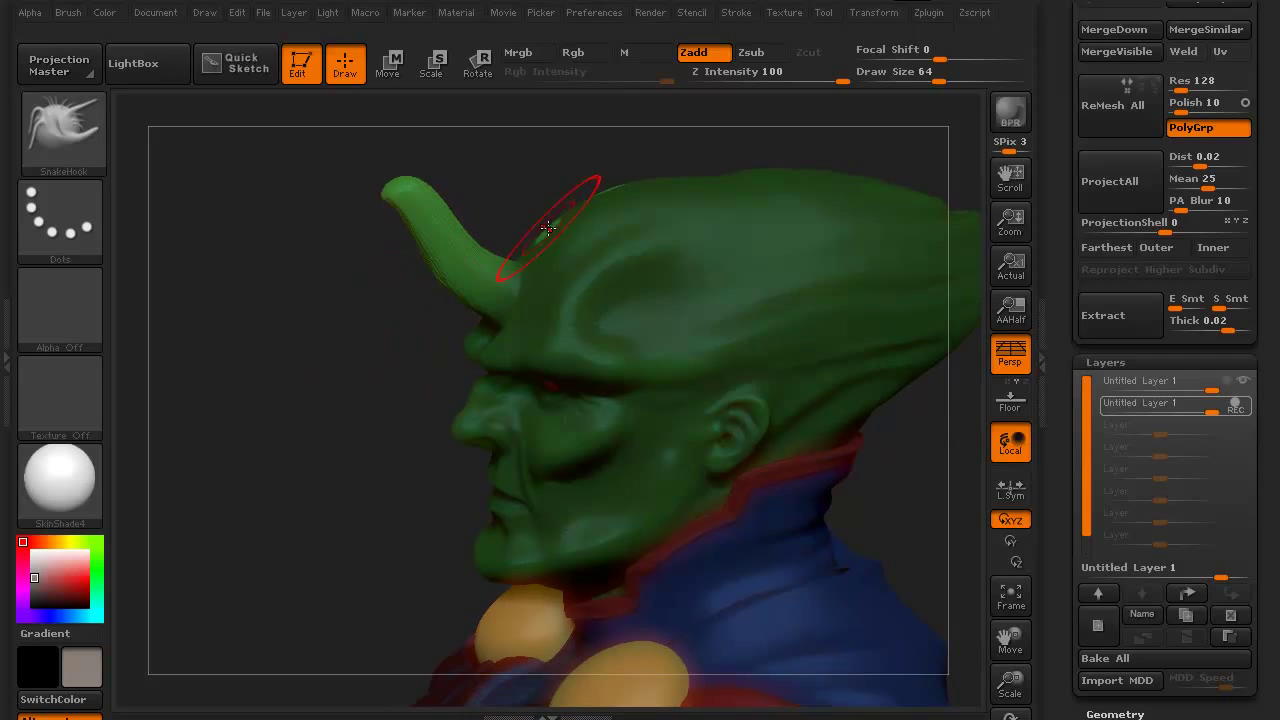
left_click_drag(549, 230, 495, 154)
left_click_drag(315, 385, 294, 397)
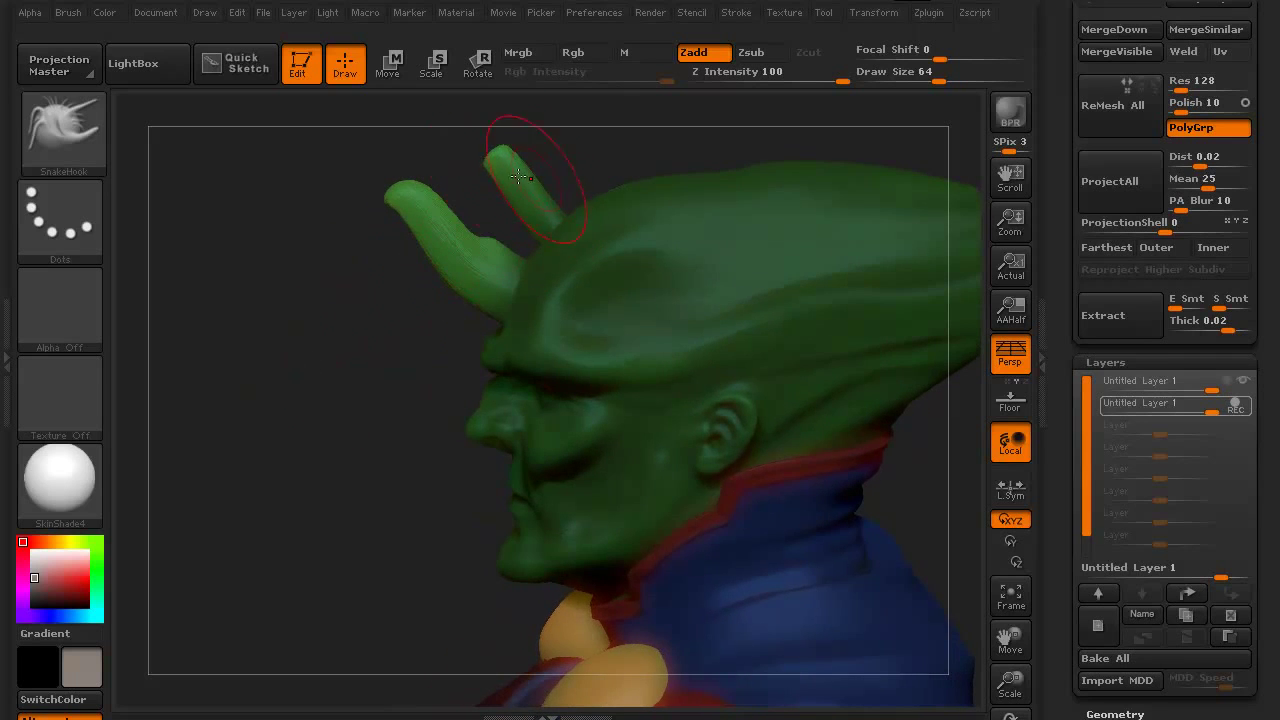
left_click_drag(345, 239, 331, 300)
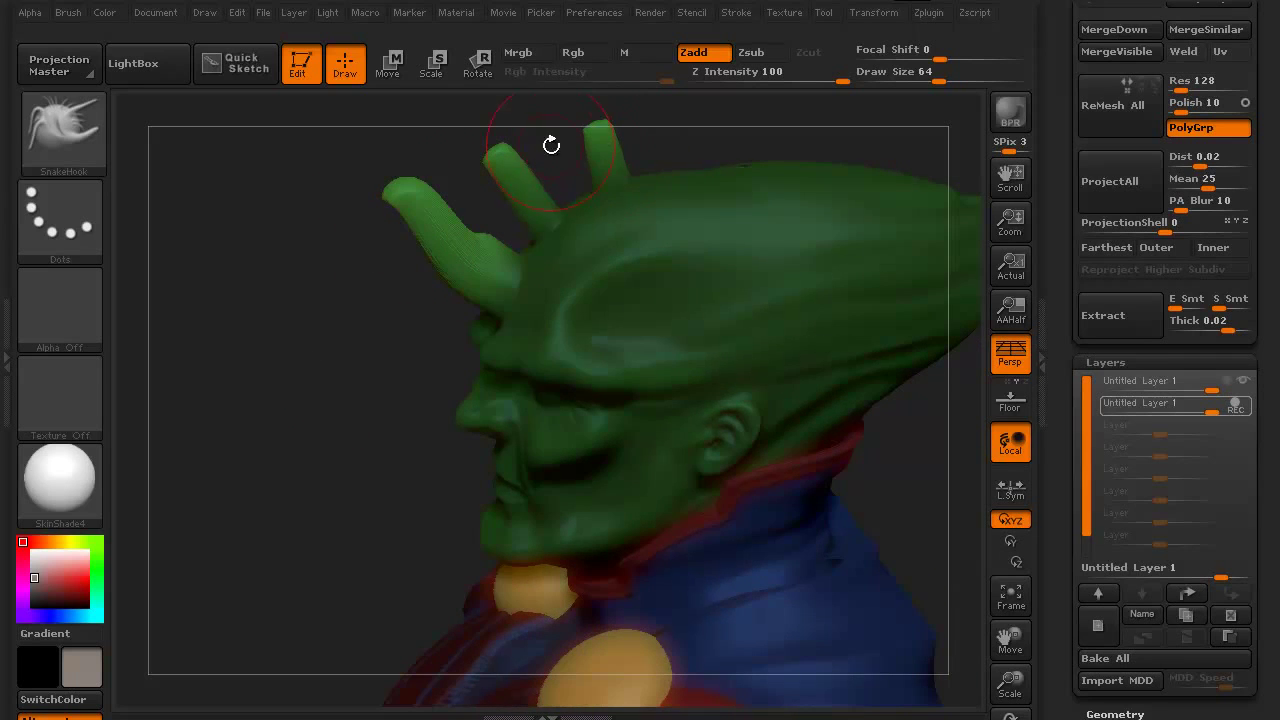
mouse_move(263, 458)
left_mouse_down()
mouse_move(294, 443)
mouse_move(245, 377)
mouse_move(257, 351)
mouse_move(271, 377)
mouse_move(251, 414)
mouse_move(258, 406)
mouse_move(234, 414)
mouse_move(298, 414)
mouse_move(280, 434)
left_mouse_up()
key("ctrl")
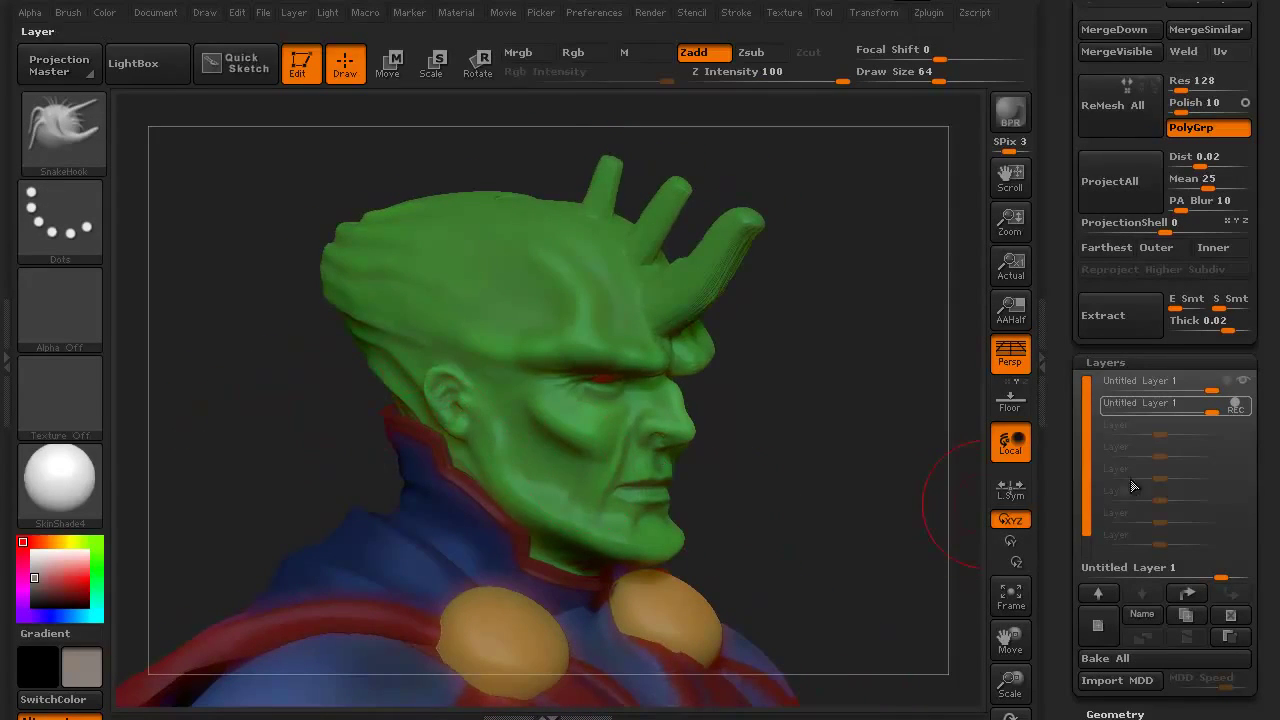
- Stop recording and vary both layers' intensities, leaving the facial layer at 1 and the forehead horn layer at 0.54
mouse_move(1206, 410)
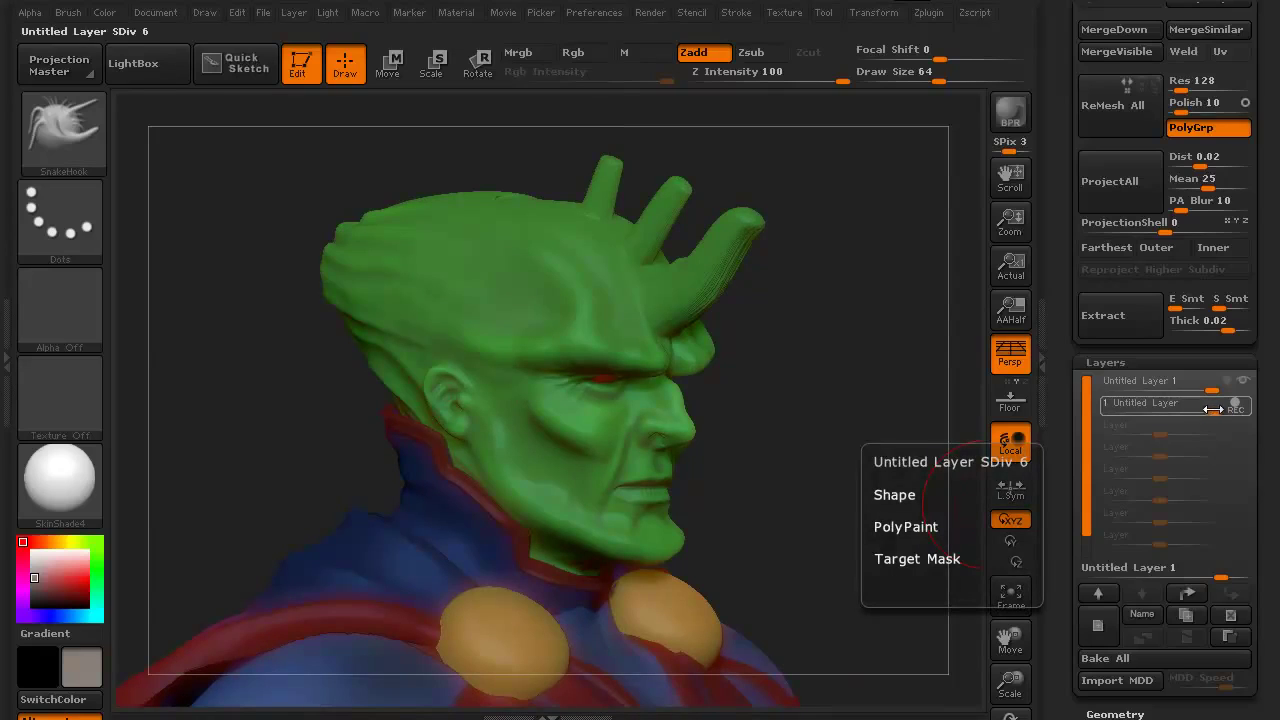
left_click_drag(1210, 409, 1204, 409)
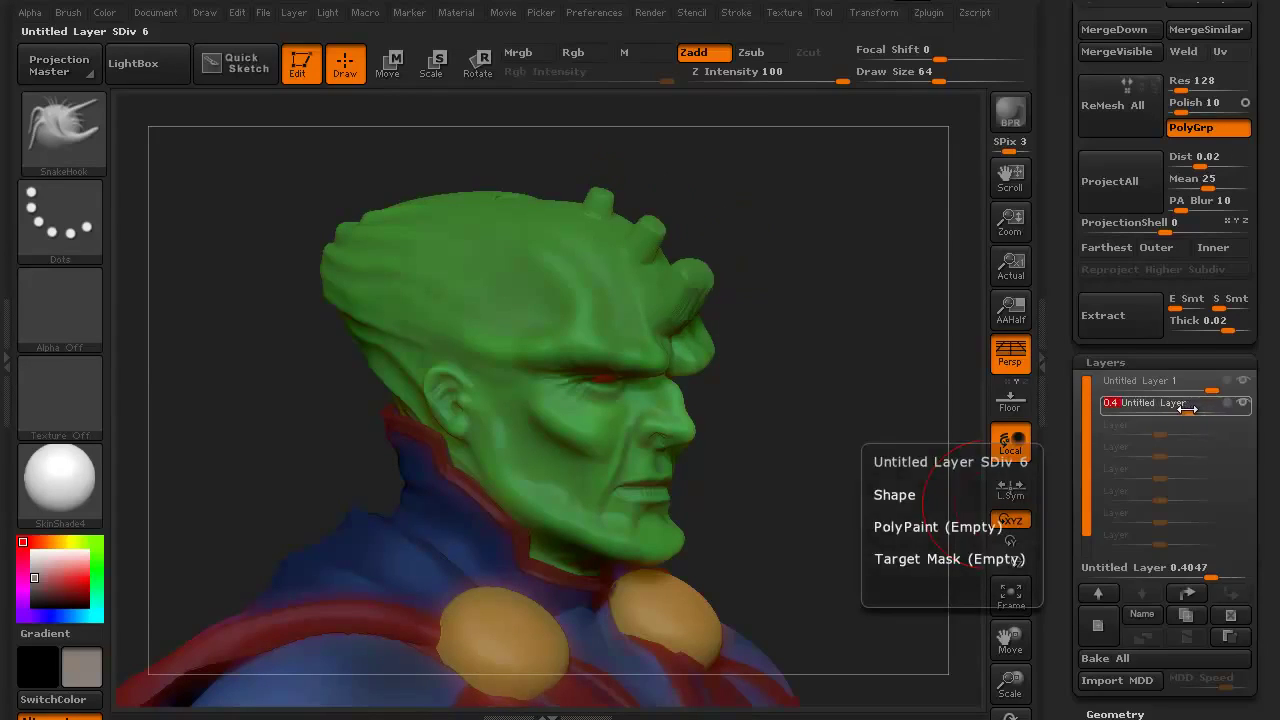
mouse_move(1184, 409)
left_mouse_down()
mouse_move(1174, 406)
mouse_move(1205, 403)
mouse_move(1171, 403)
mouse_move(1199, 403)
mouse_move(1195, 377)
left_mouse_up()
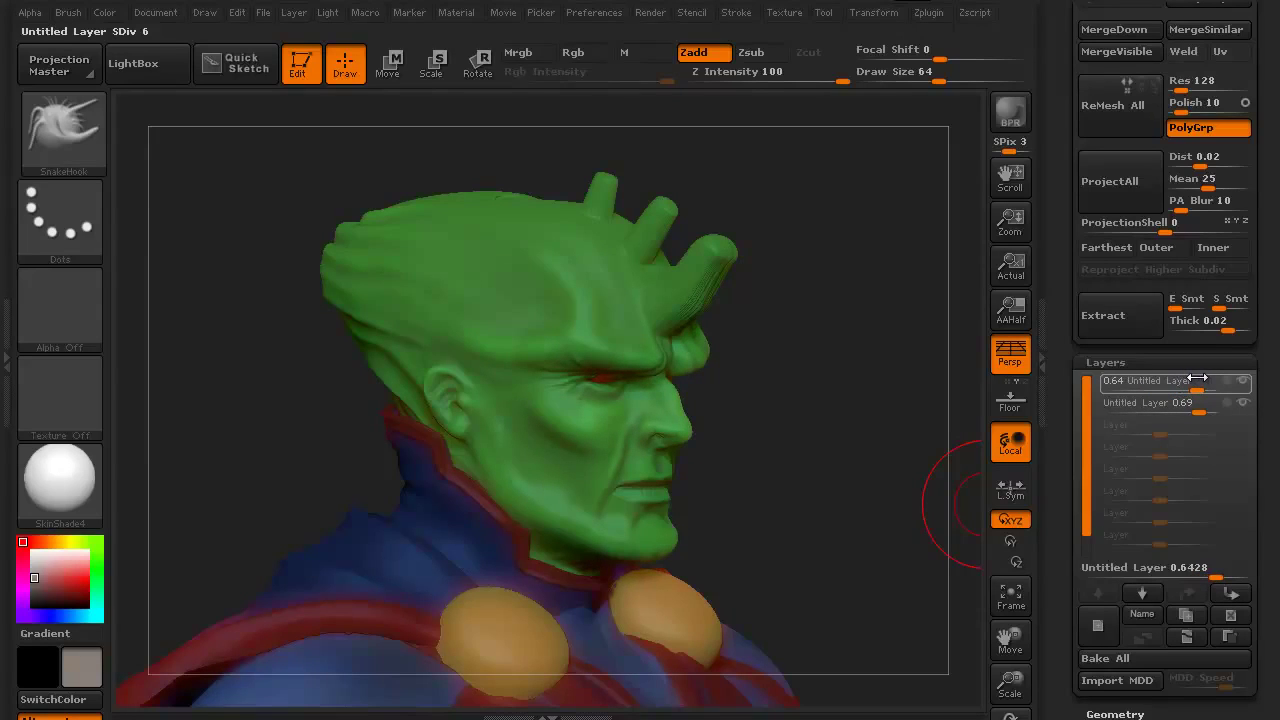
left_click_drag(1209, 411, 1178, 386)
left_click(1231, 410)
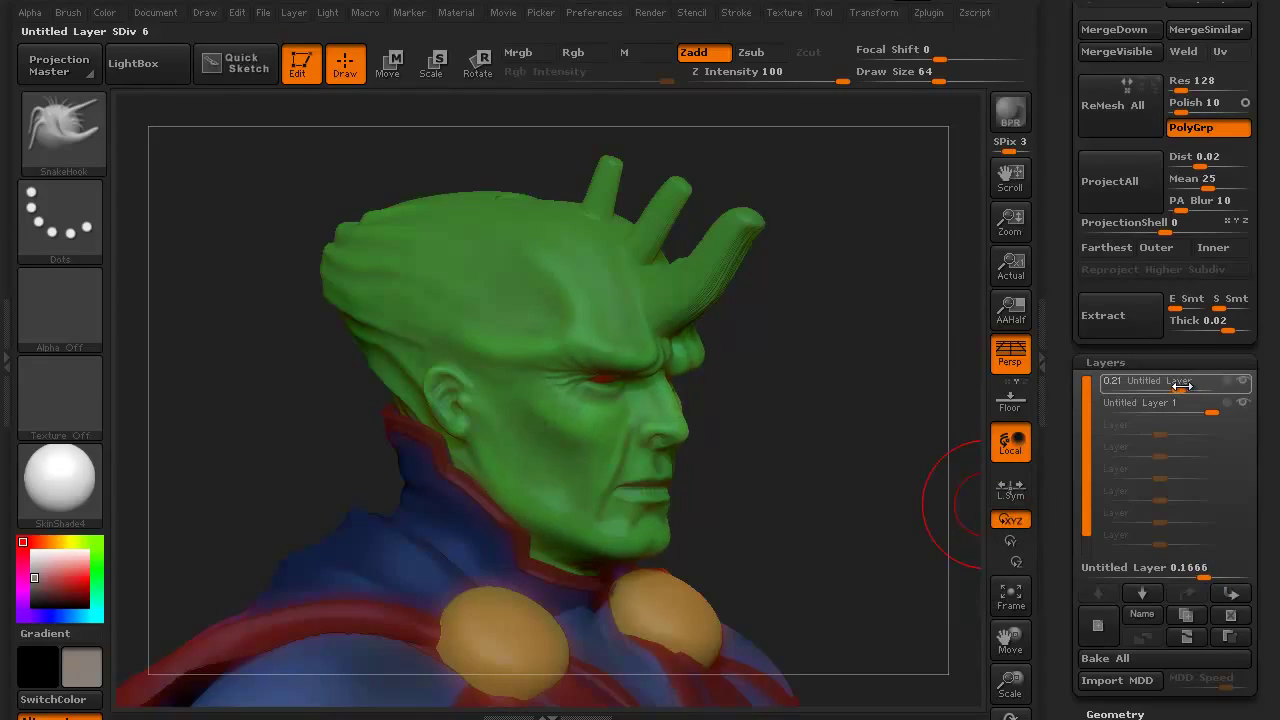
mouse_move(1185, 386)
left_mouse_down()
mouse_move(1224, 386)
mouse_move(1193, 409)
left_mouse_up()
left_click(1207, 409)
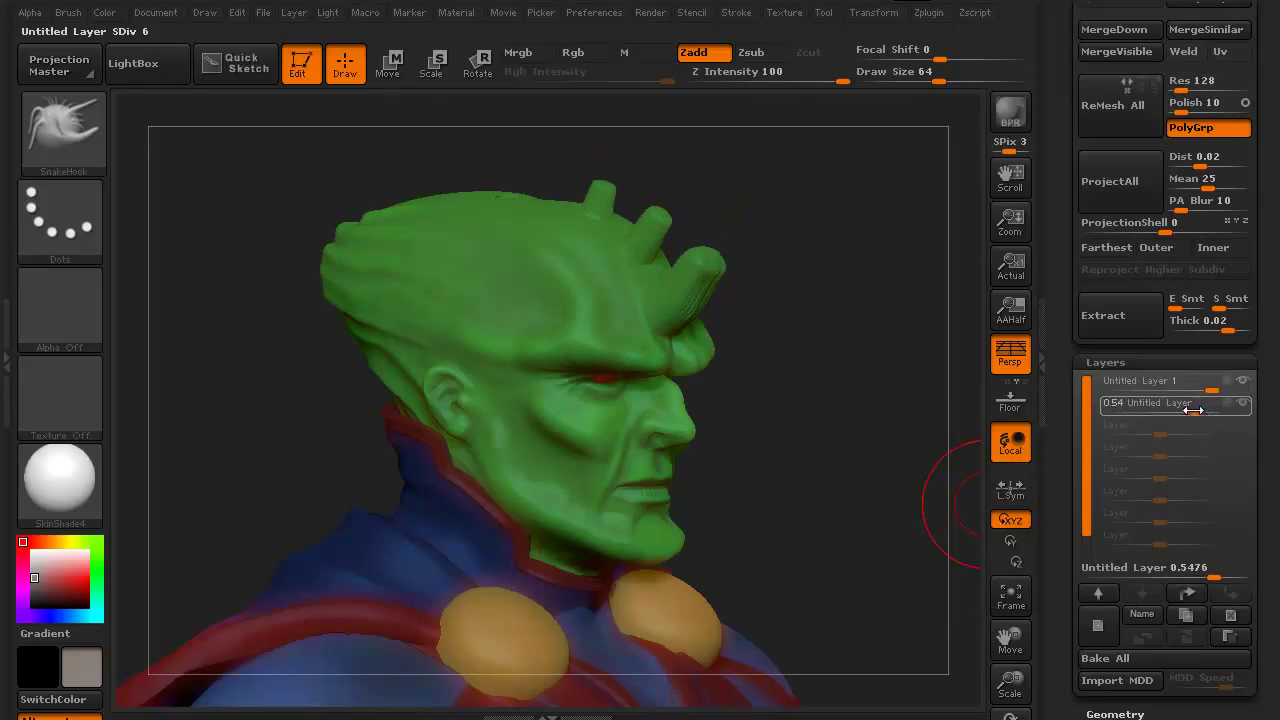
- Add a third recording layer and pull symmetrical curved horns out of the brow's outer ends with Draw Size 44
left_click_drag(268, 475, 260, 474)
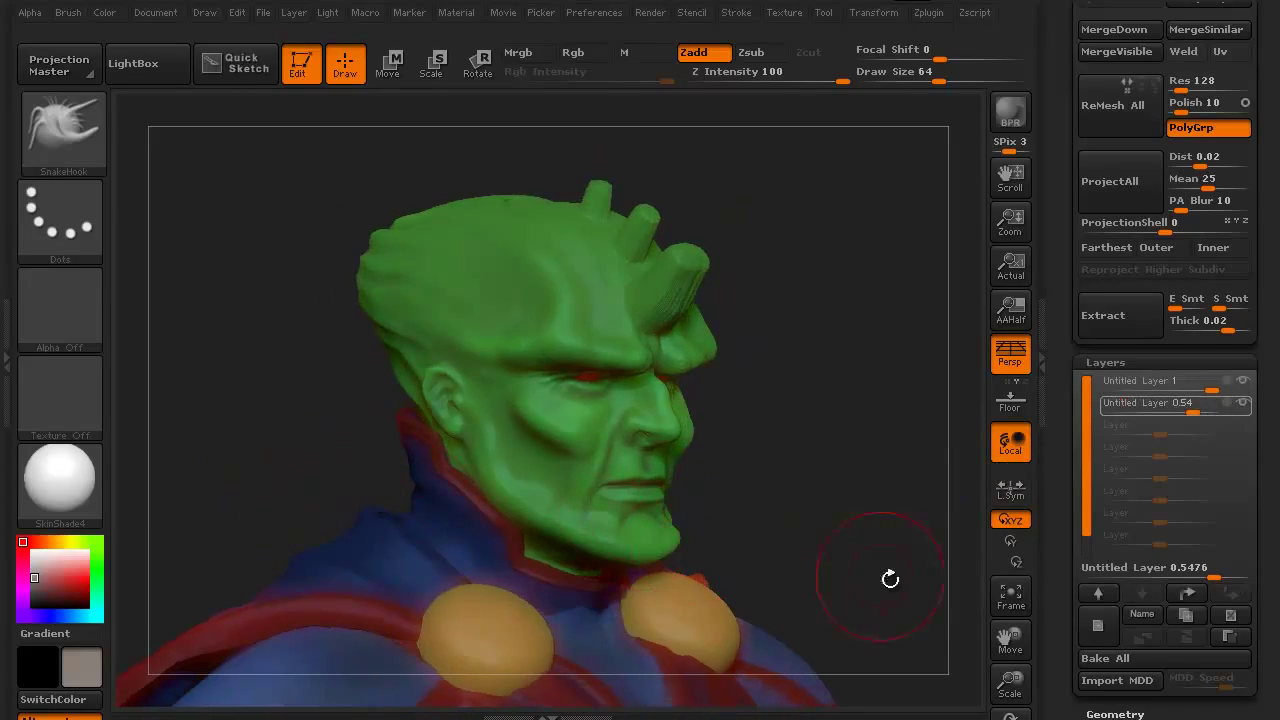
left_click(1096, 628)
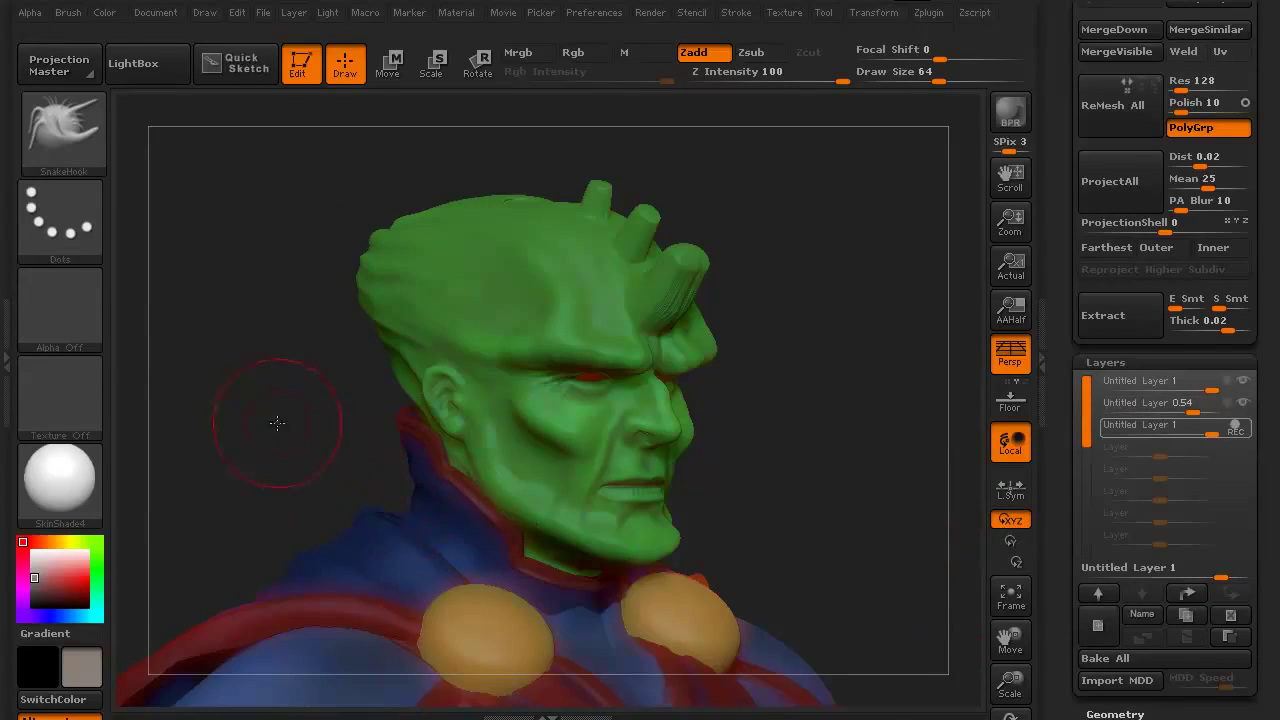
mouse_move(283, 417)
left_mouse_down()
mouse_move(251, 431)
mouse_move(248, 418)
left_mouse_up()
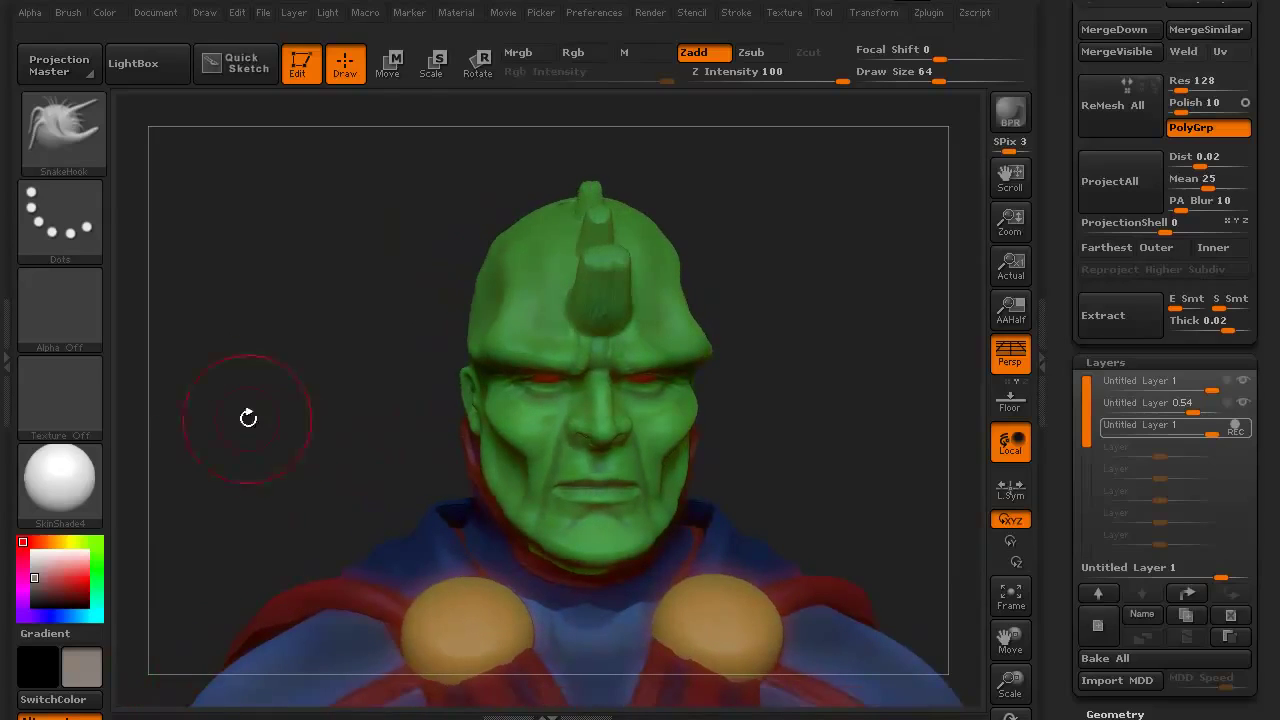
key("bracketleft")
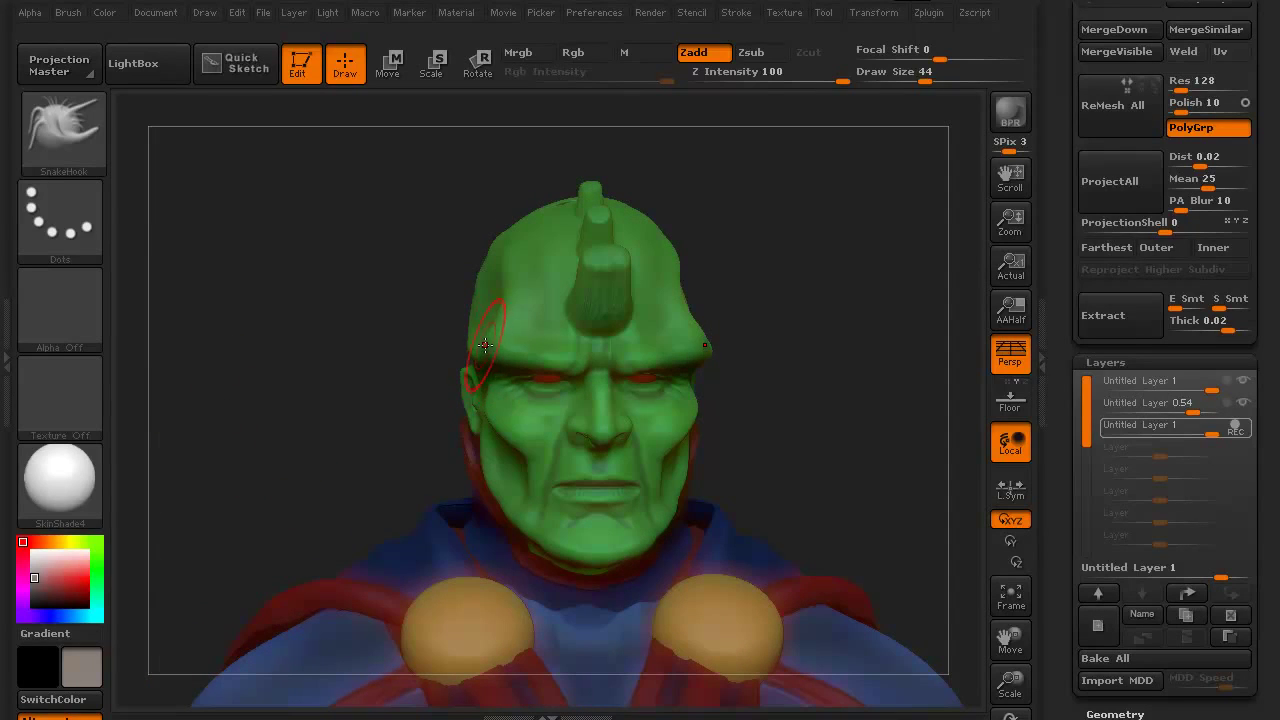
mouse_move(485, 345)
left_mouse_down()
mouse_move(430, 325)
mouse_move(378, 282)
left_mouse_up()
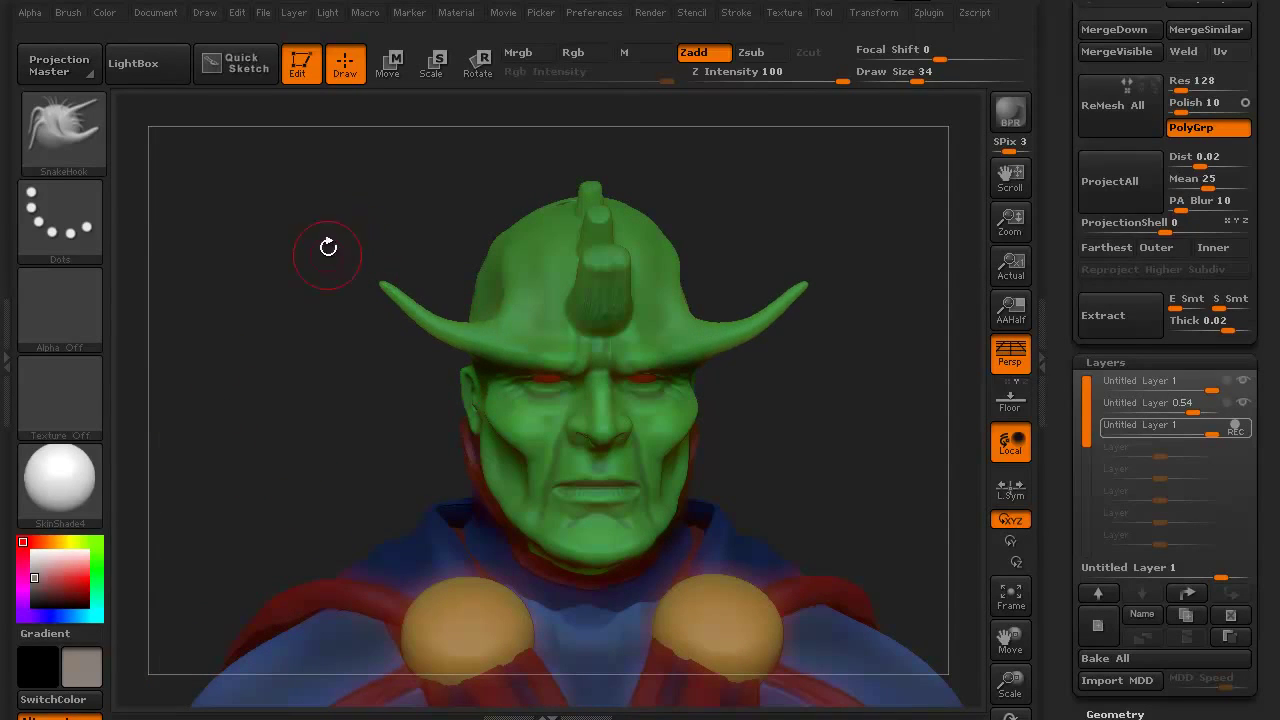
- Pull symmetrical pointed horns out of the temples and the cheekbones with Draw Size 34
mouse_move(323, 246)
left_mouse_down()
mouse_move(325, 399)
mouse_move(326, 371)
left_mouse_up()
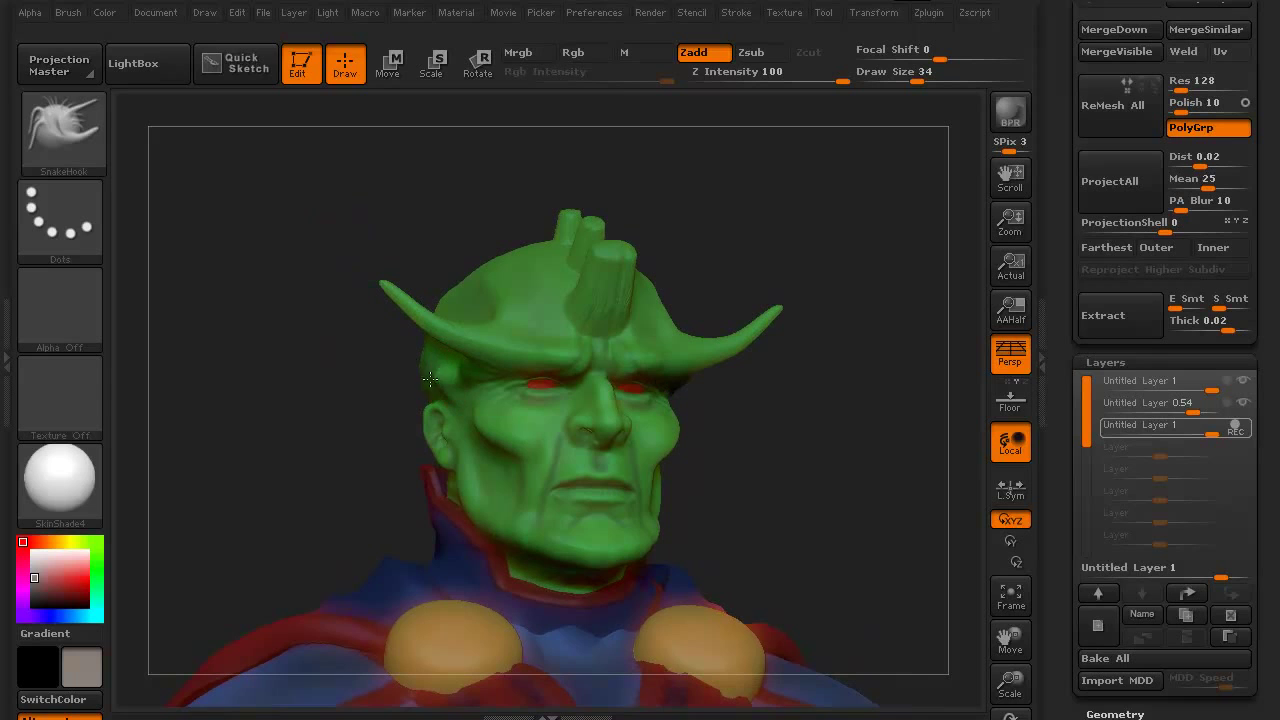
mouse_move(430, 379)
left_mouse_down()
mouse_move(351, 366)
mouse_move(326, 340)
left_mouse_up()
left_click_drag(323, 420, 289, 500)
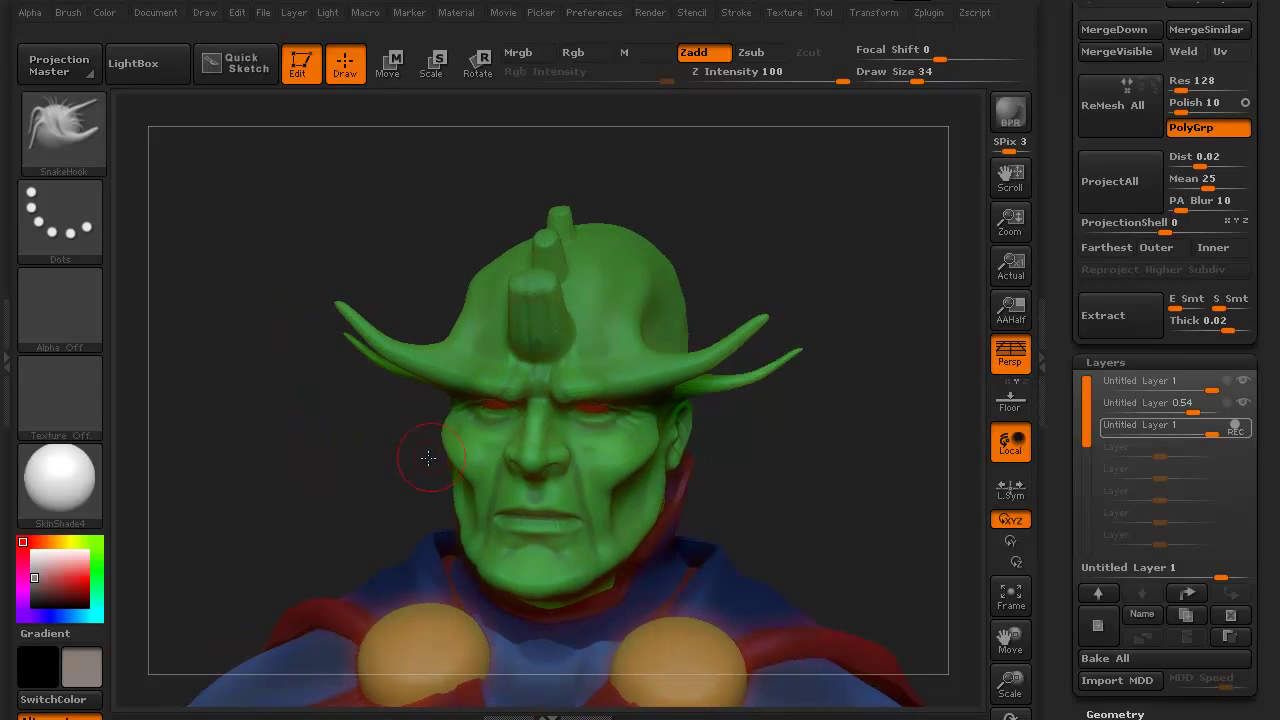
mouse_move(446, 450)
left_mouse_down()
mouse_move(372, 466)
mouse_move(330, 505)
left_mouse_up()
- Add a fourth recording layer, then mask the chin and invert the mask so only the chin is editable
mouse_move(263, 537)
left_mouse_down()
mouse_move(274, 426)
mouse_move(285, 446)
mouse_move(245, 428)
left_mouse_up()
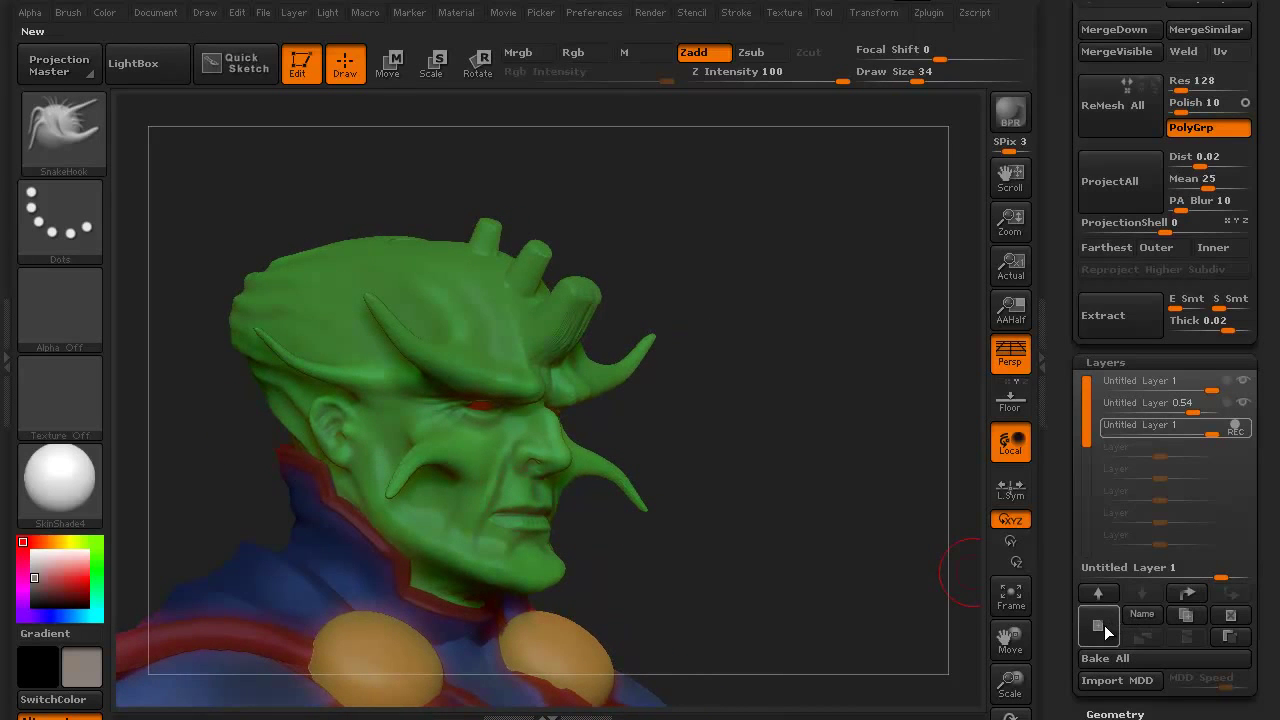
left_click_drag(829, 471, 814, 480)
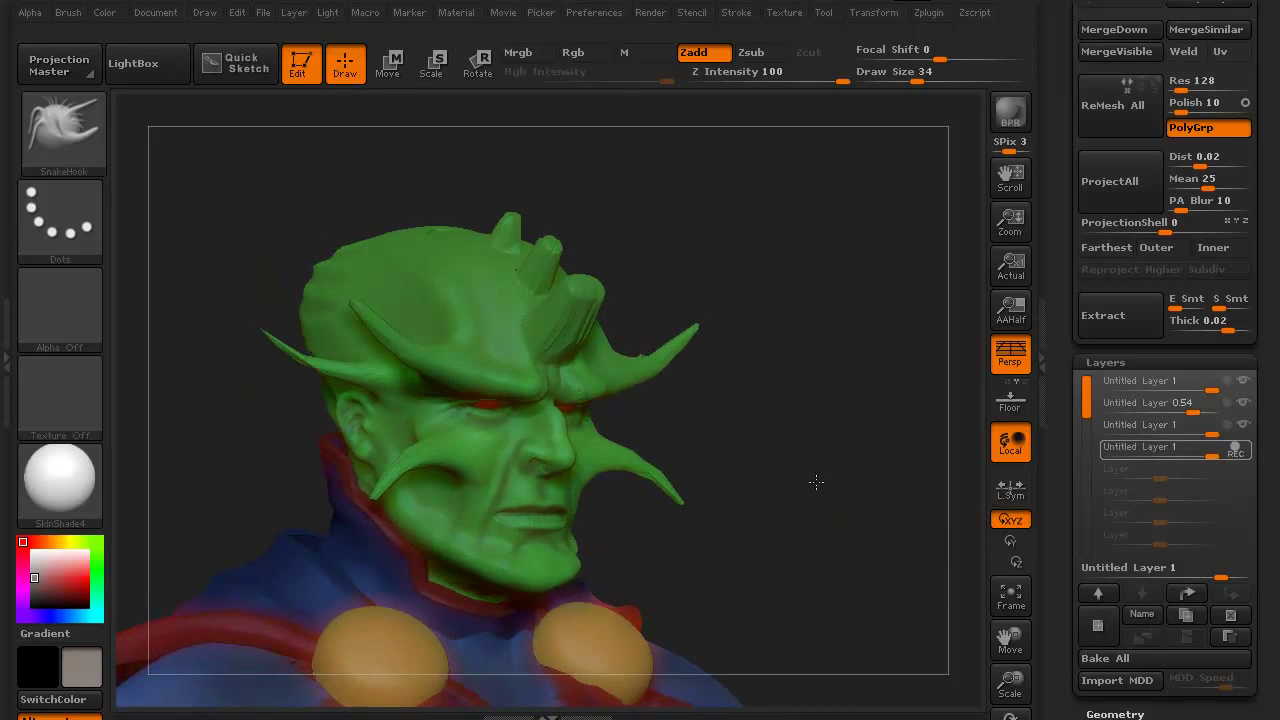
left_click_drag(831, 534, 841, 483)
mouse_move(490, 468)
left_mouse_down("ctrl")
mouse_move(501, 464)
mouse_move(475, 473)
left_mouse_up("ctrl")
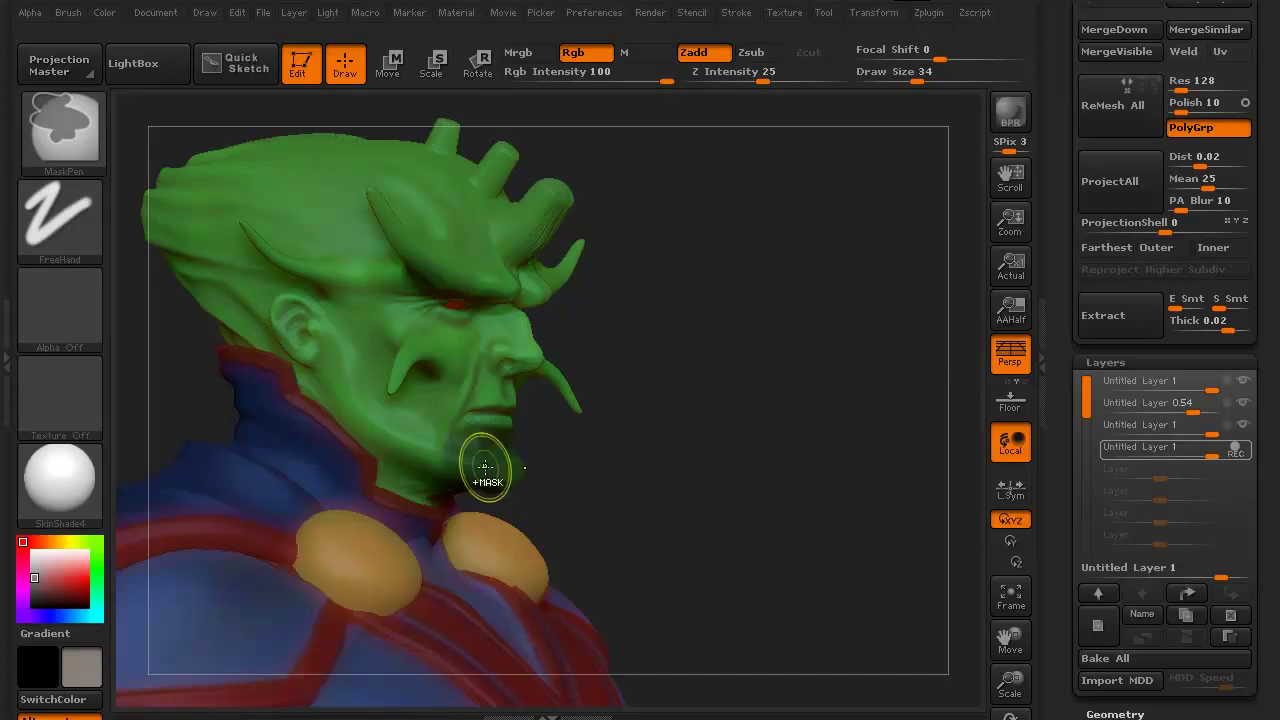
left_click(633, 537, "ctrl")
left_click_drag(633, 537, 588, 543)
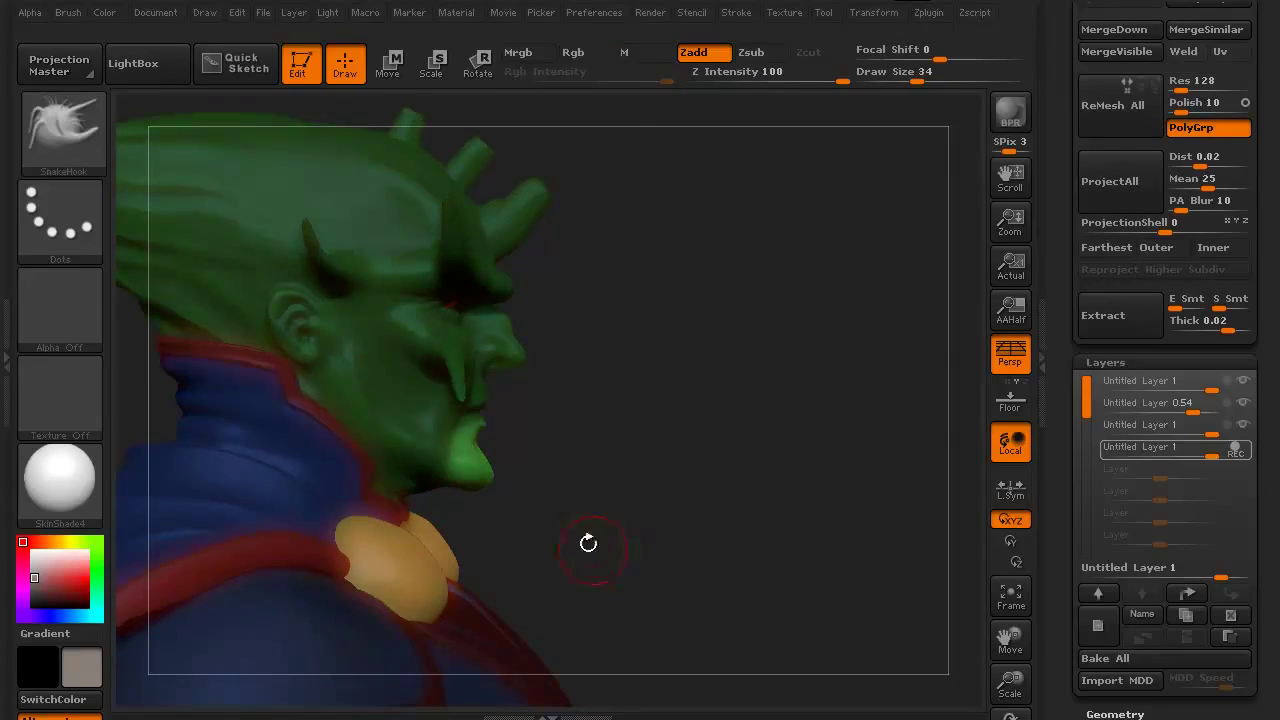
- Move the unmasked chin forward with a Transpose line and clear the mask
left_click(394, 70)
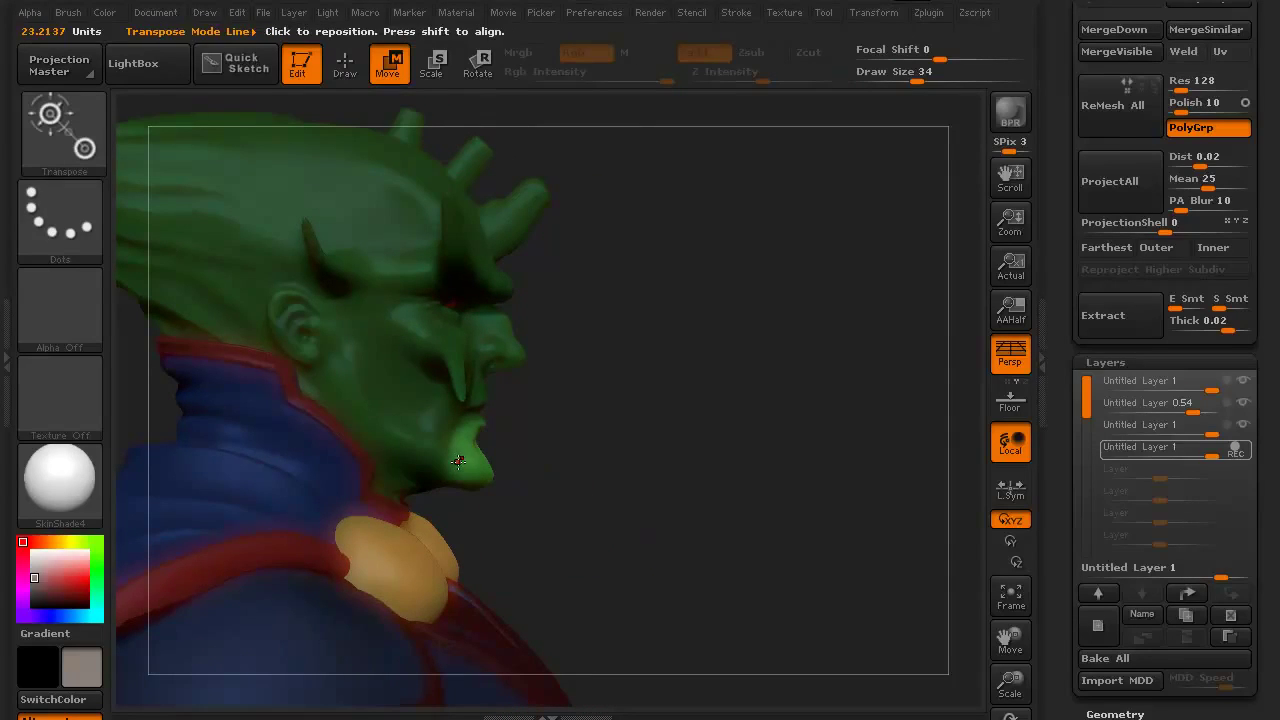
left_click_drag(457, 461, 789, 568)
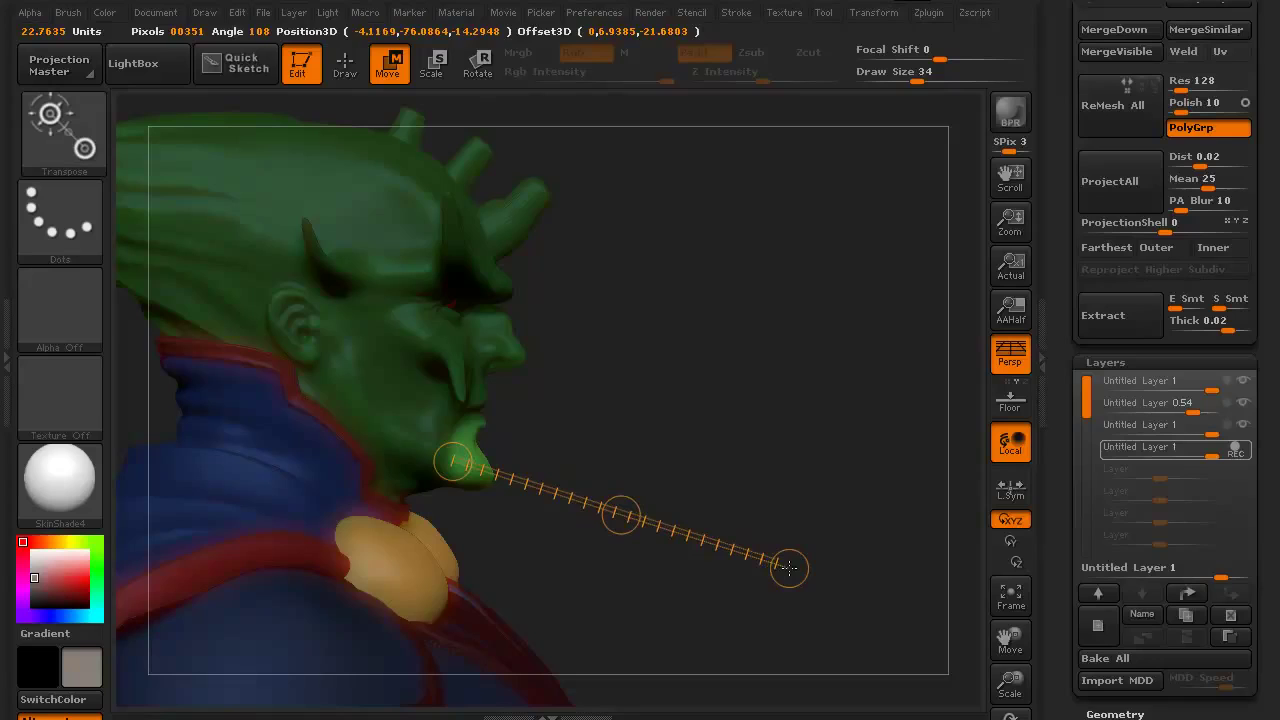
left_click_drag(620, 515, 662, 532)
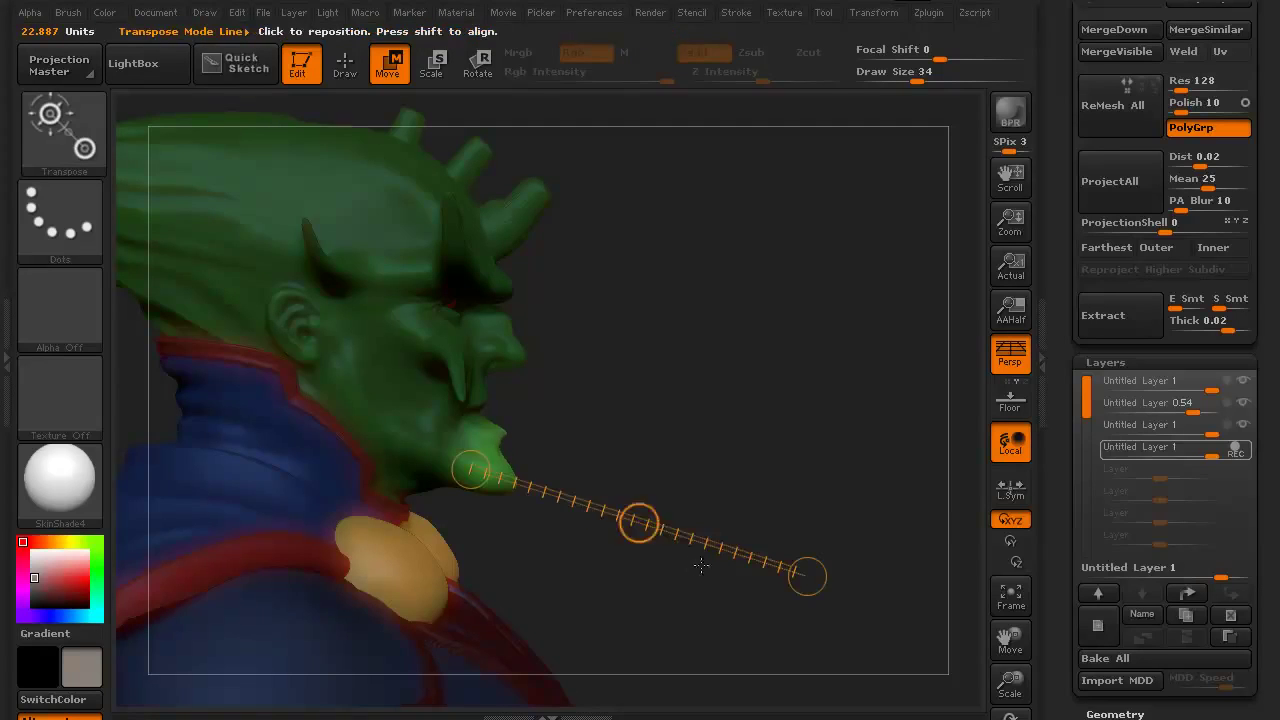
left_click_drag(670, 609, 569, 592)
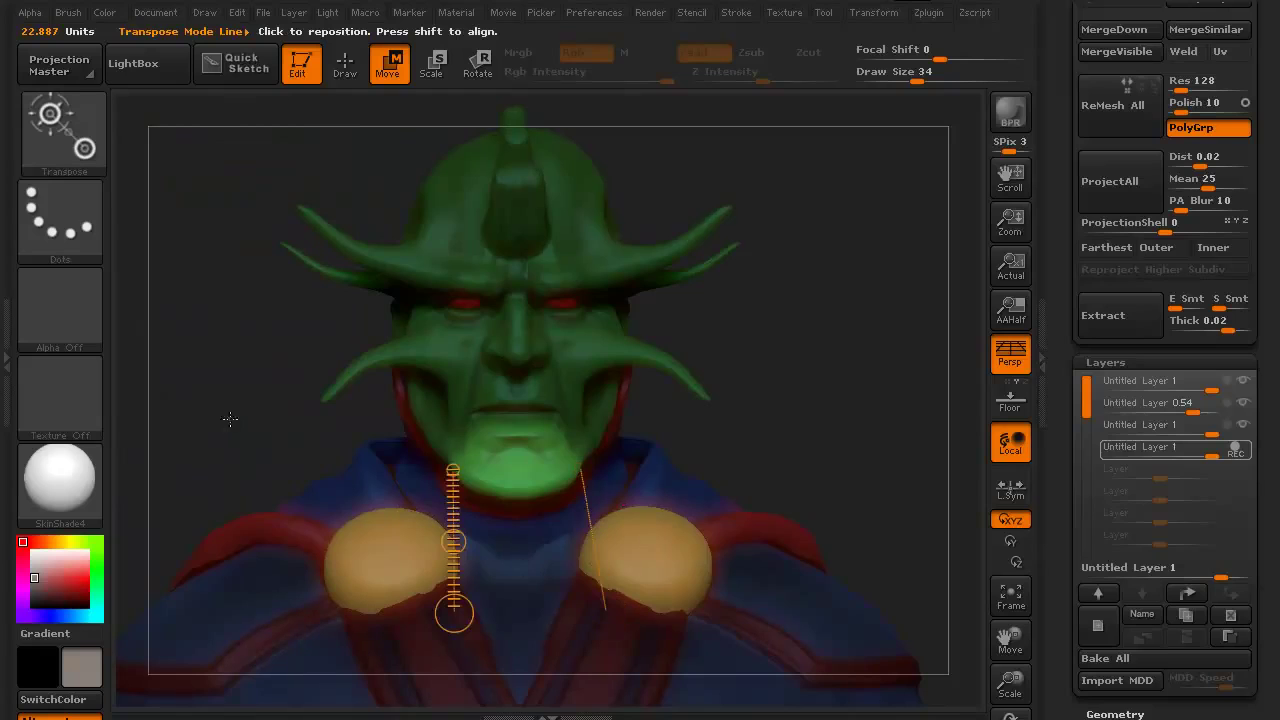
mouse_move(244, 386)
left_mouse_down("ctrl")
mouse_move(267, 428)
mouse_move(271, 386)
left_mouse_up("ctrl")
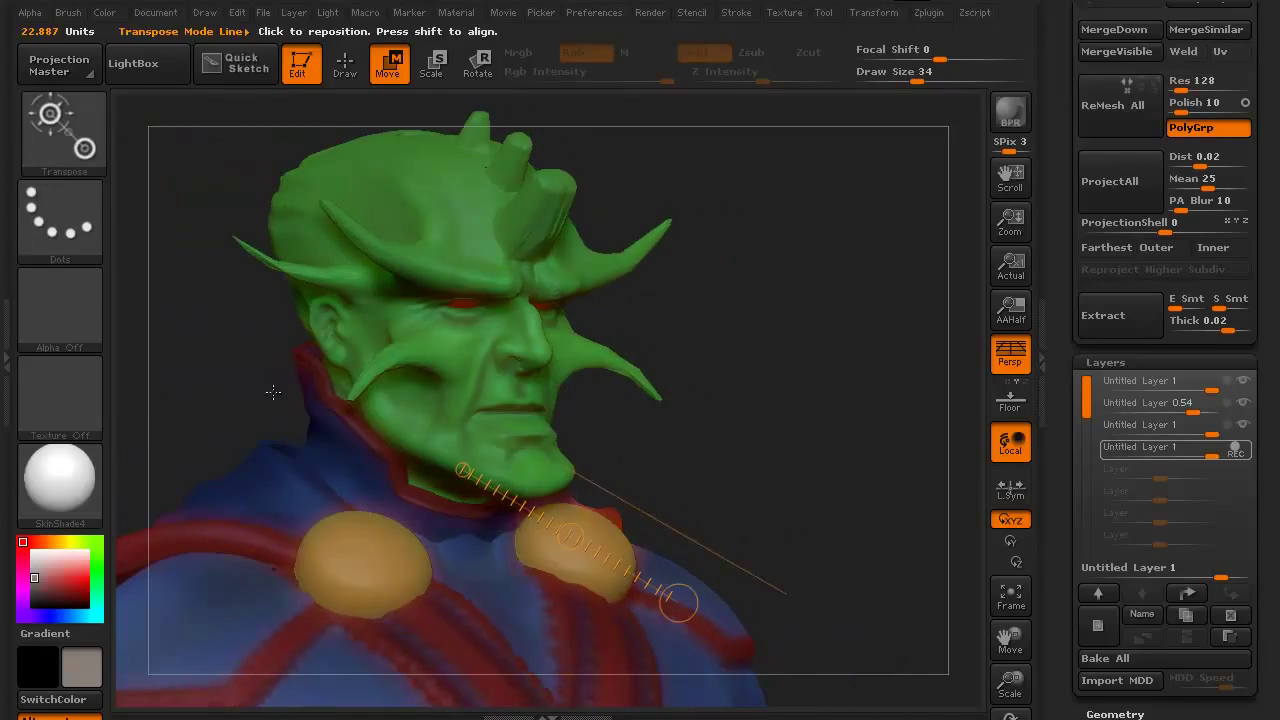
- Return to Draw mode, stop recording, and set the fourth layer's intensity to 0.57, the third's to 0.28 and the second's to 0.21
left_click(344, 66)
mouse_move(679, 312)
left_mouse_down()
mouse_move(823, 420)
mouse_move(809, 457)
mouse_move(786, 457)
mouse_move(843, 486)
mouse_move(806, 526)
mouse_move(841, 514)
mouse_move(818, 535)
mouse_move(866, 540)
mouse_move(777, 537)
mouse_move(811, 537)
left_mouse_up()
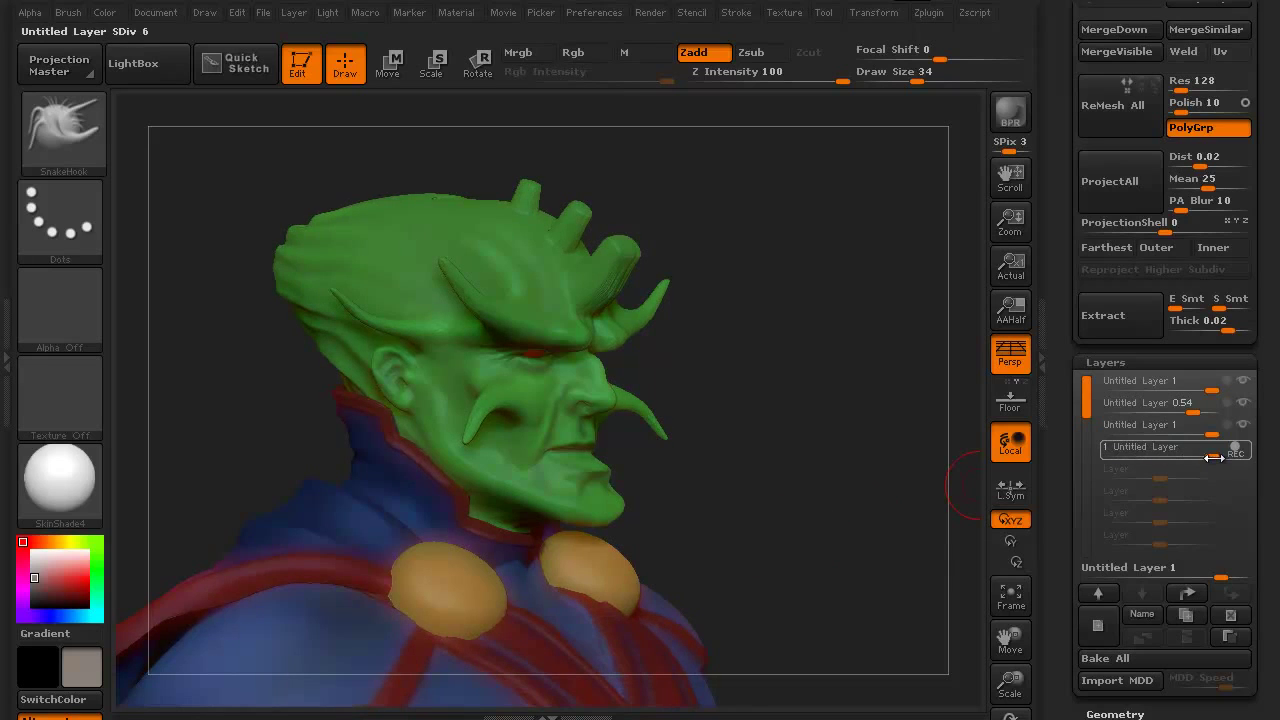
left_click_drag(1213, 457, 1199, 454)
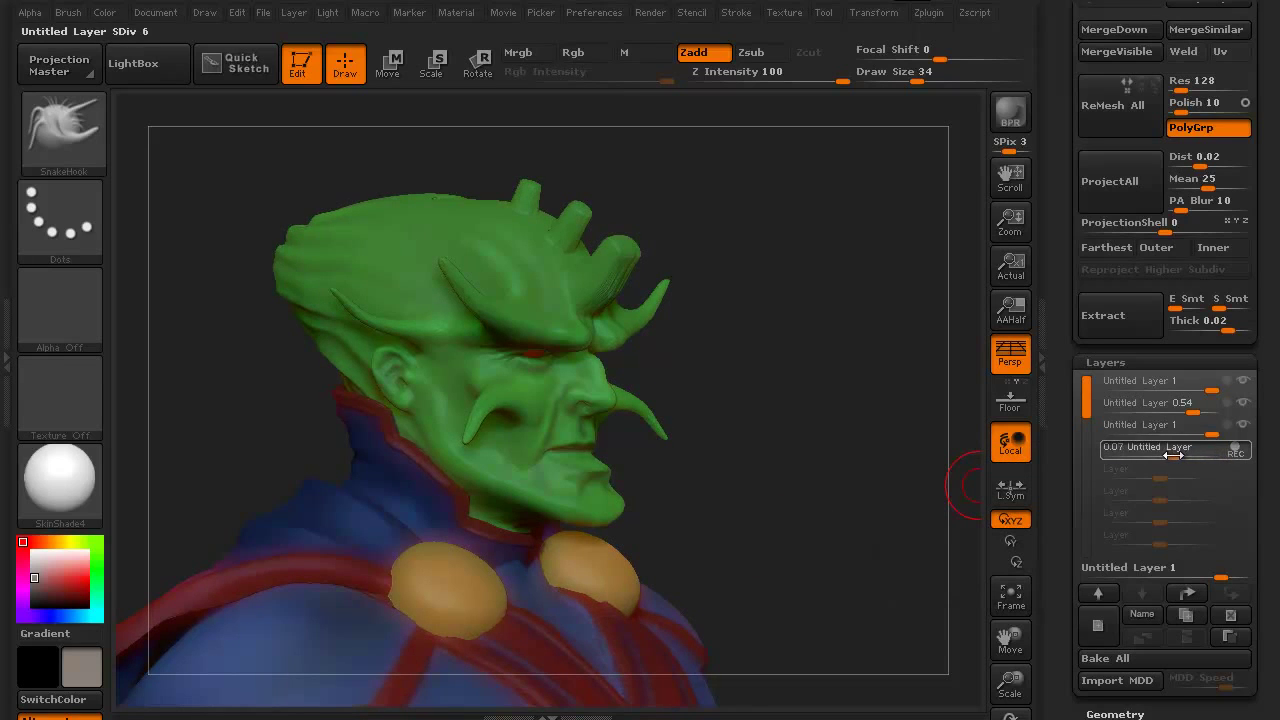
left_click(1173, 455)
left_click_drag(1175, 456, 1180, 412)
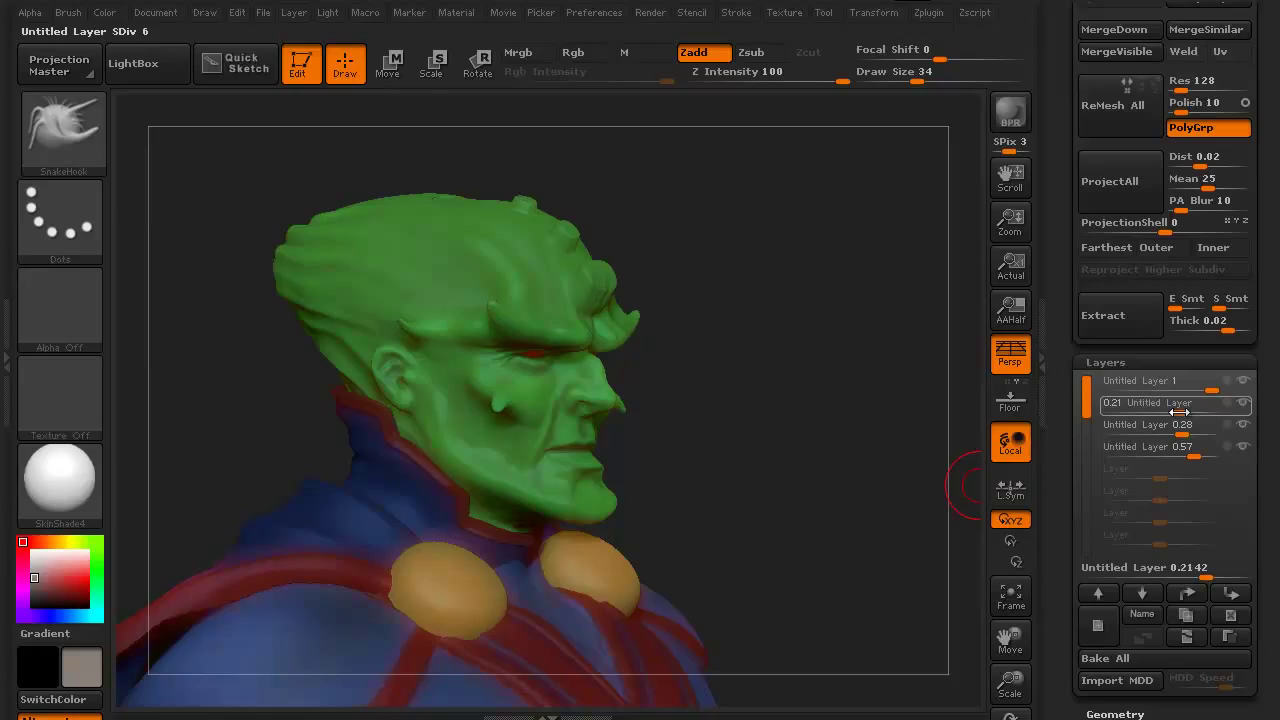
left_click_drag(805, 486, 770, 490)
- Set the first layer's intensity to 1 and the fourth, chin layer's intensity to 0.69
left_click(1006, 446)
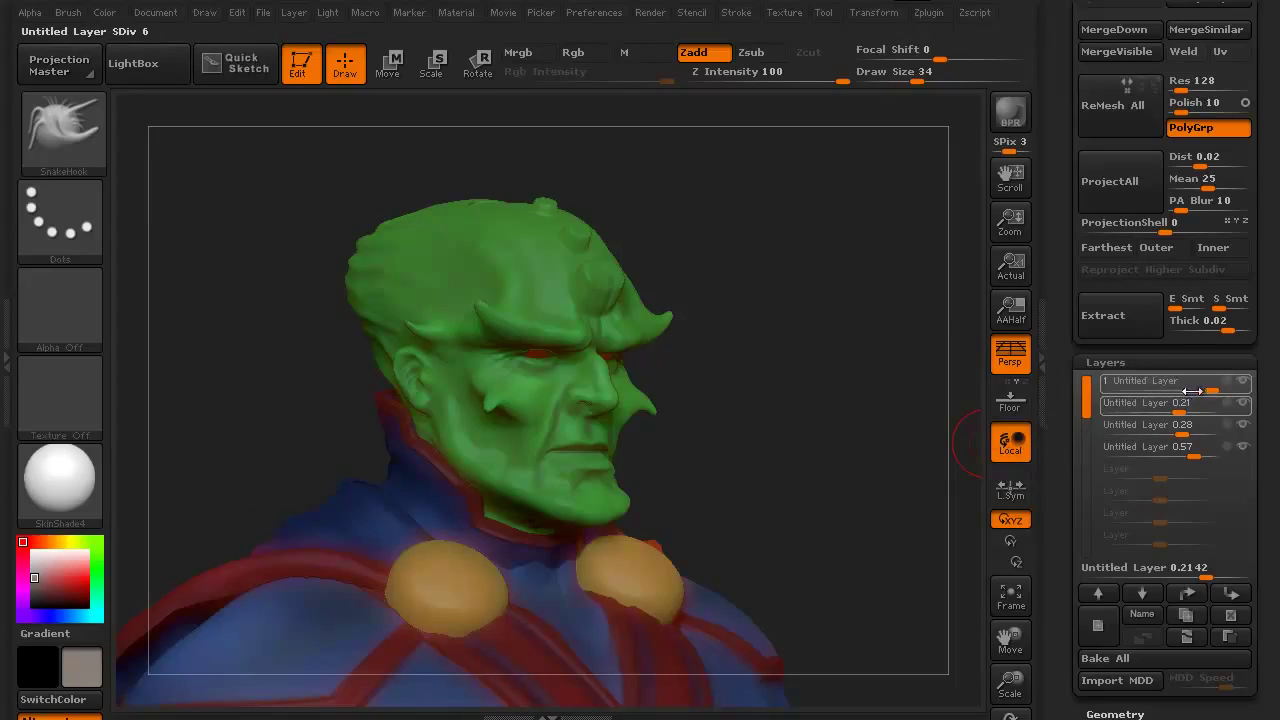
left_click(1222, 388)
mouse_move(855, 465)
left_mouse_down()
mouse_move(794, 477)
mouse_move(849, 471)
left_mouse_up()
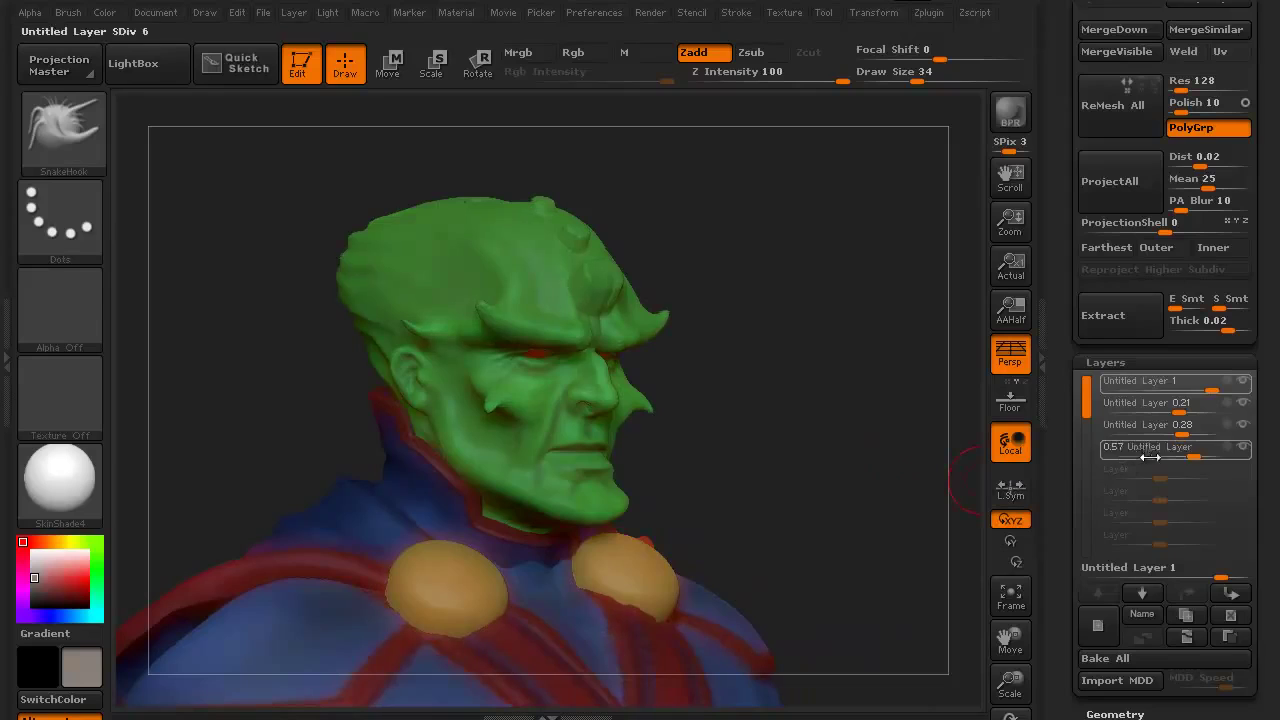
left_click_drag(1189, 456, 1199, 454)
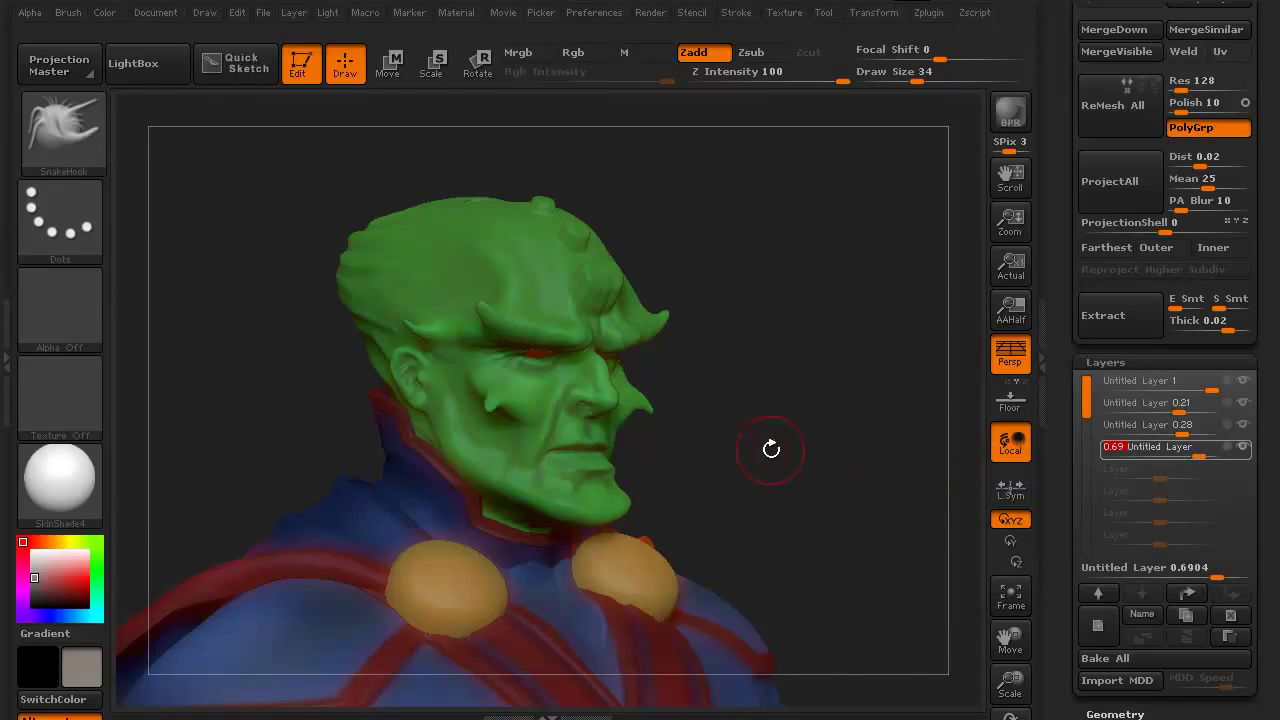
- Face the head to the front, add a fifth recording layer and switch to the Move Topological brush
left_click_drag(771, 449, 743, 443)
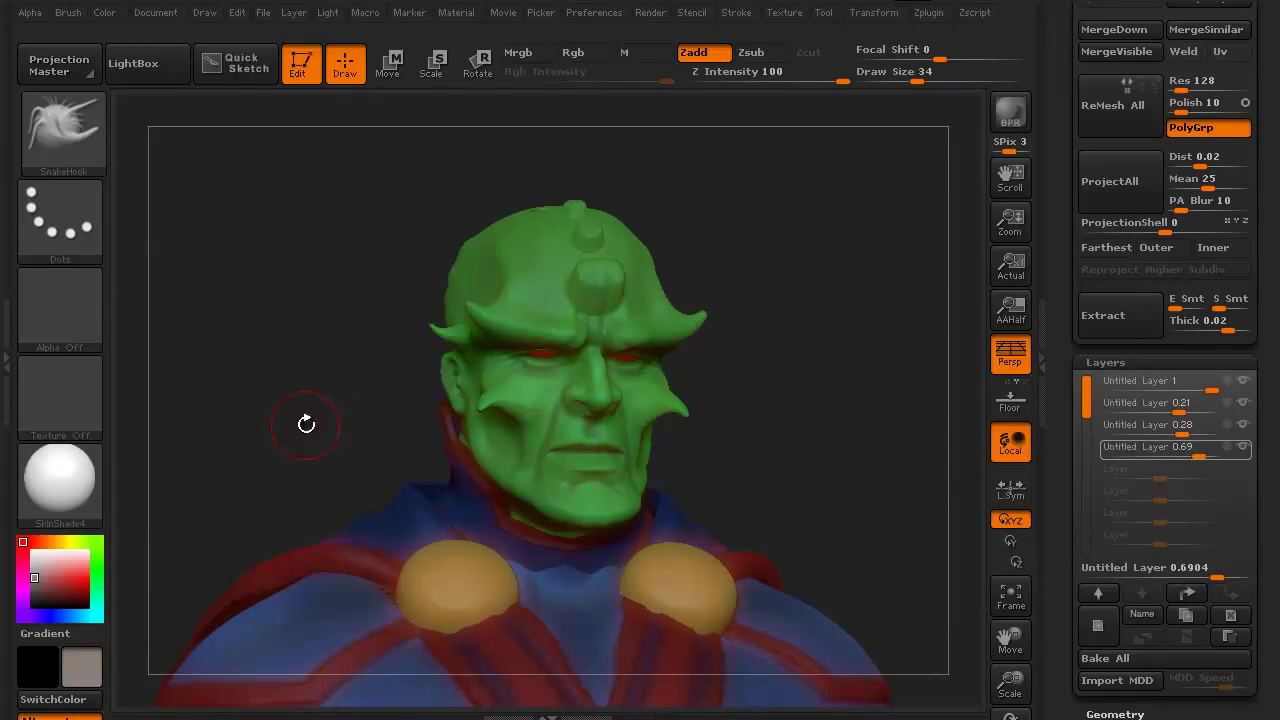
left_click_drag(303, 423, 299, 437, "shift")
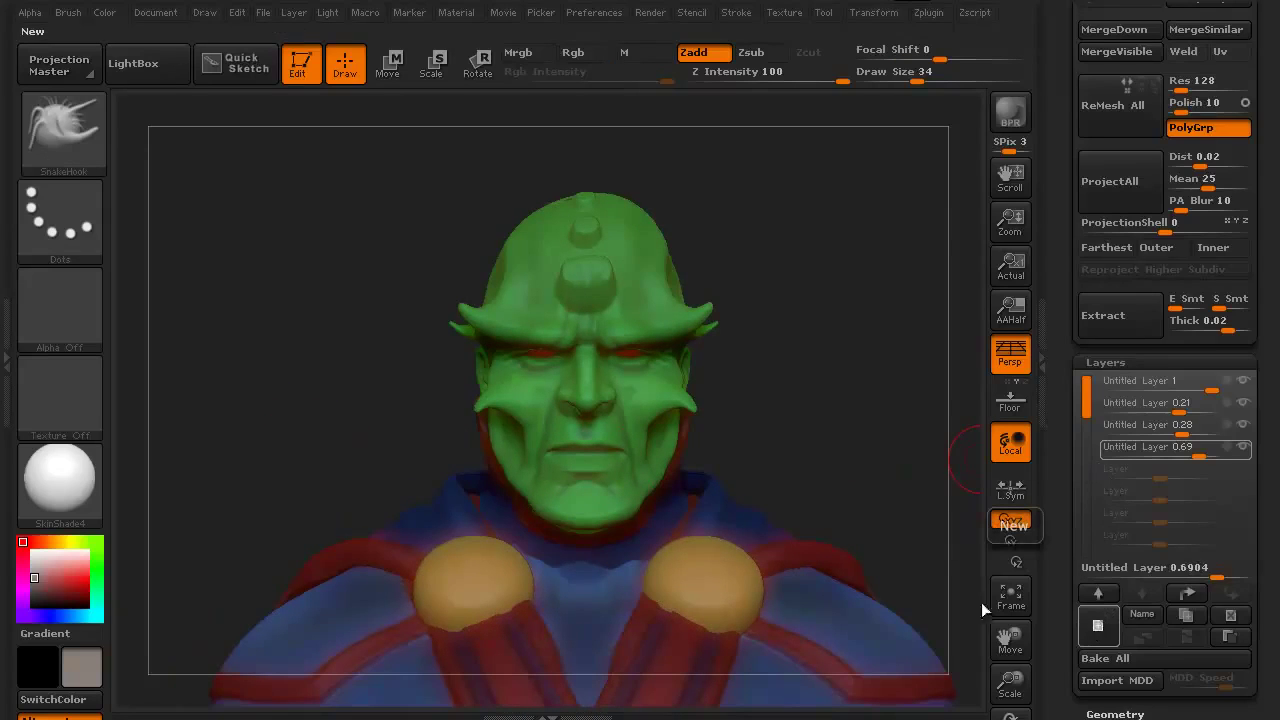
left_click(1097, 625)
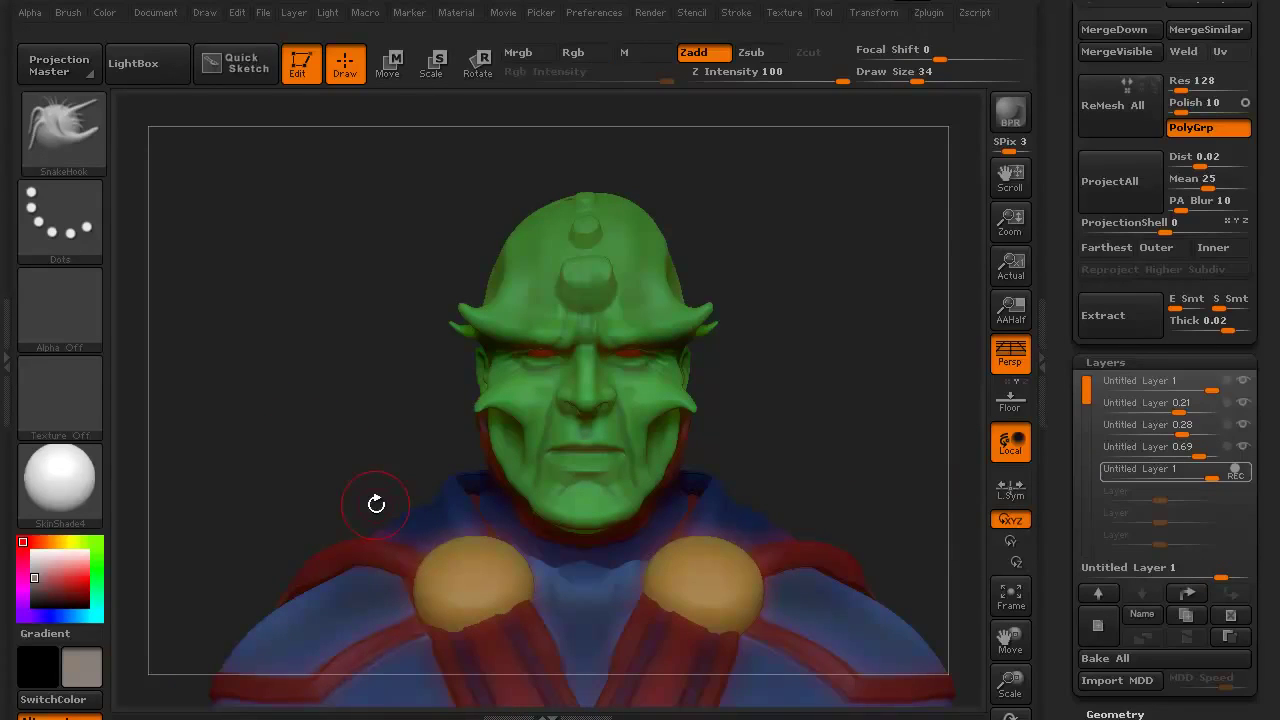
left_click(82, 139)
key("m")
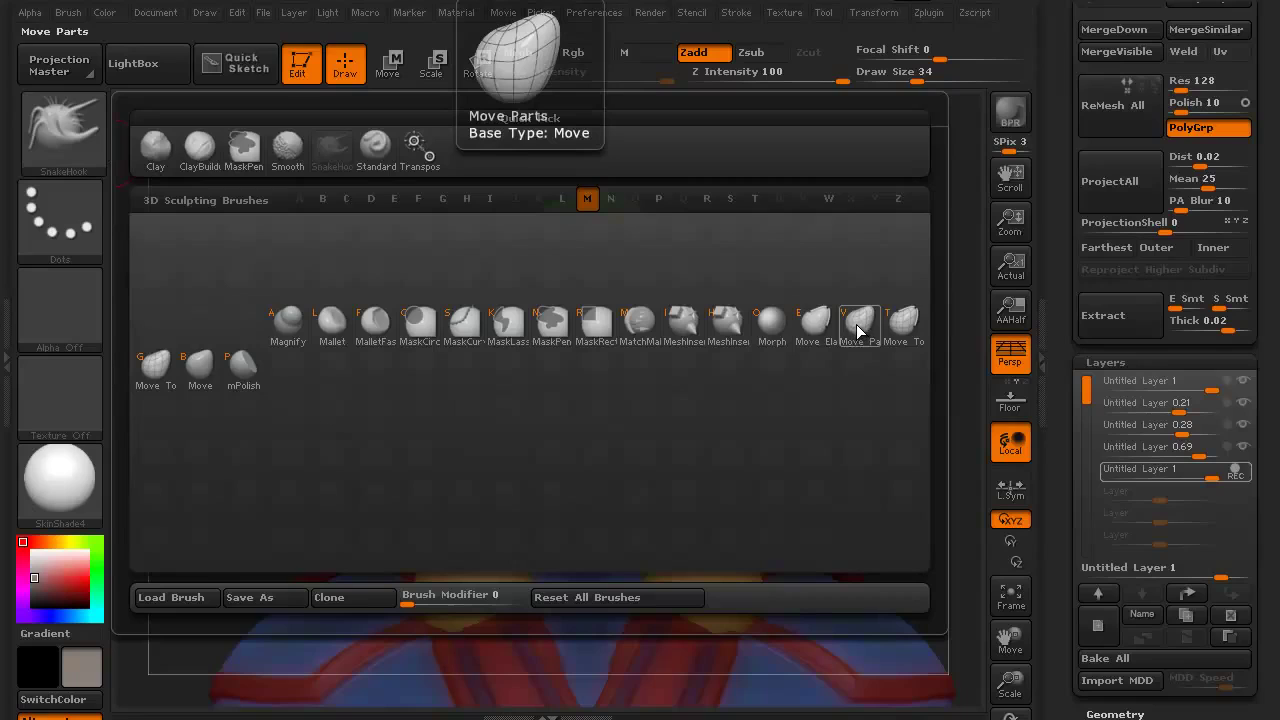
left_click(162, 372)
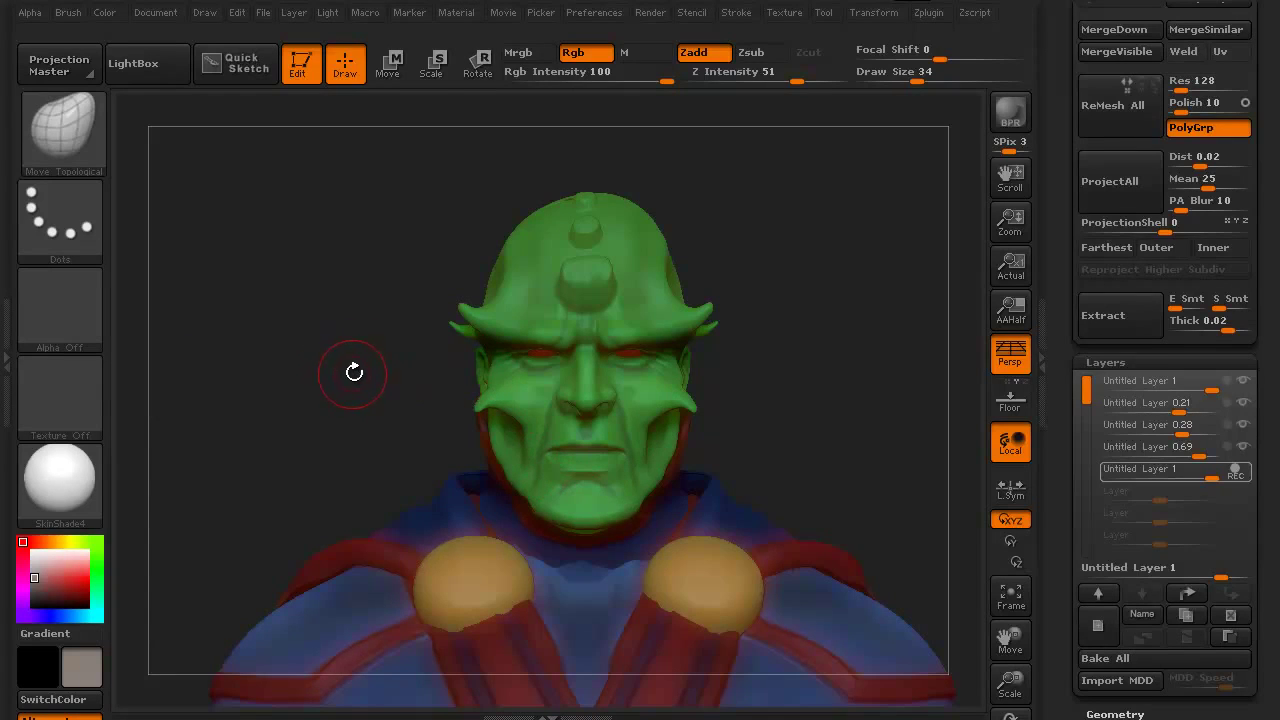
- Show the wireframe over the body and raise the brush's Draw Size to 84
key("shift")
key("shift+f")
left_click_drag(331, 375, 400, 390)
left_click_drag(309, 374, 361, 394)
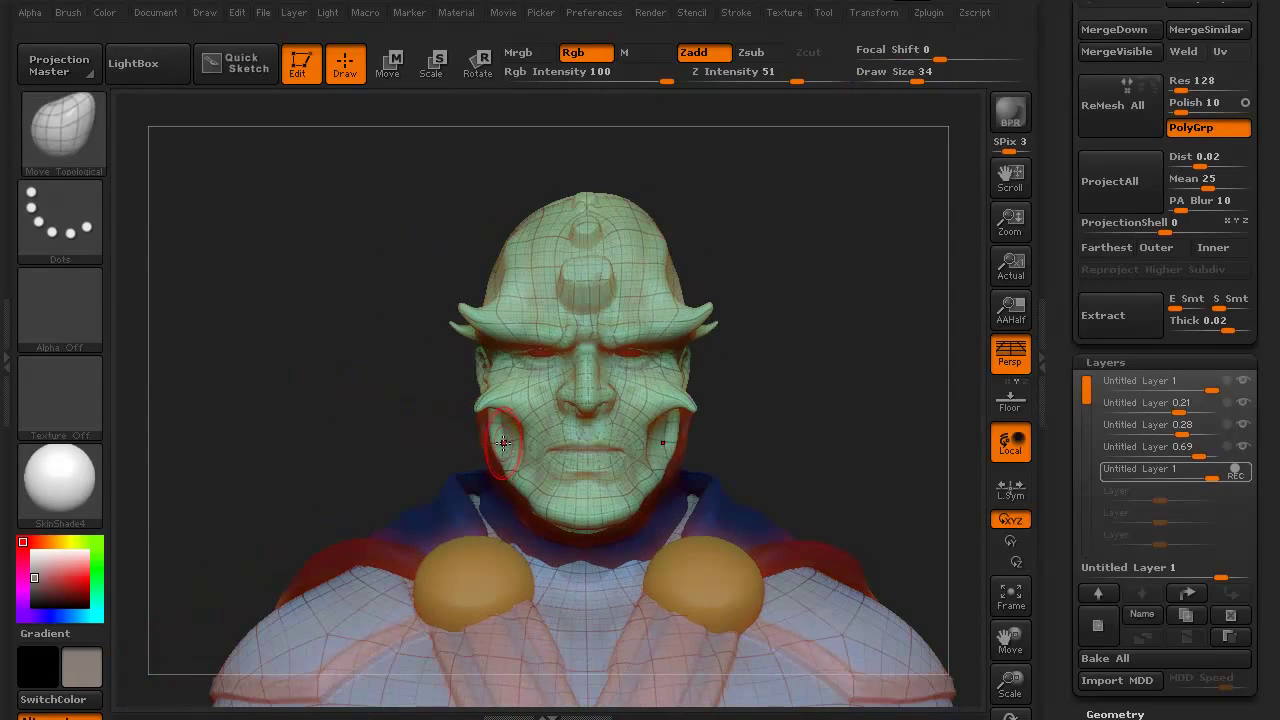
key("bracketright")
key("bracketright")
key("bracketright")
key("bracketright")
key("bracketright")
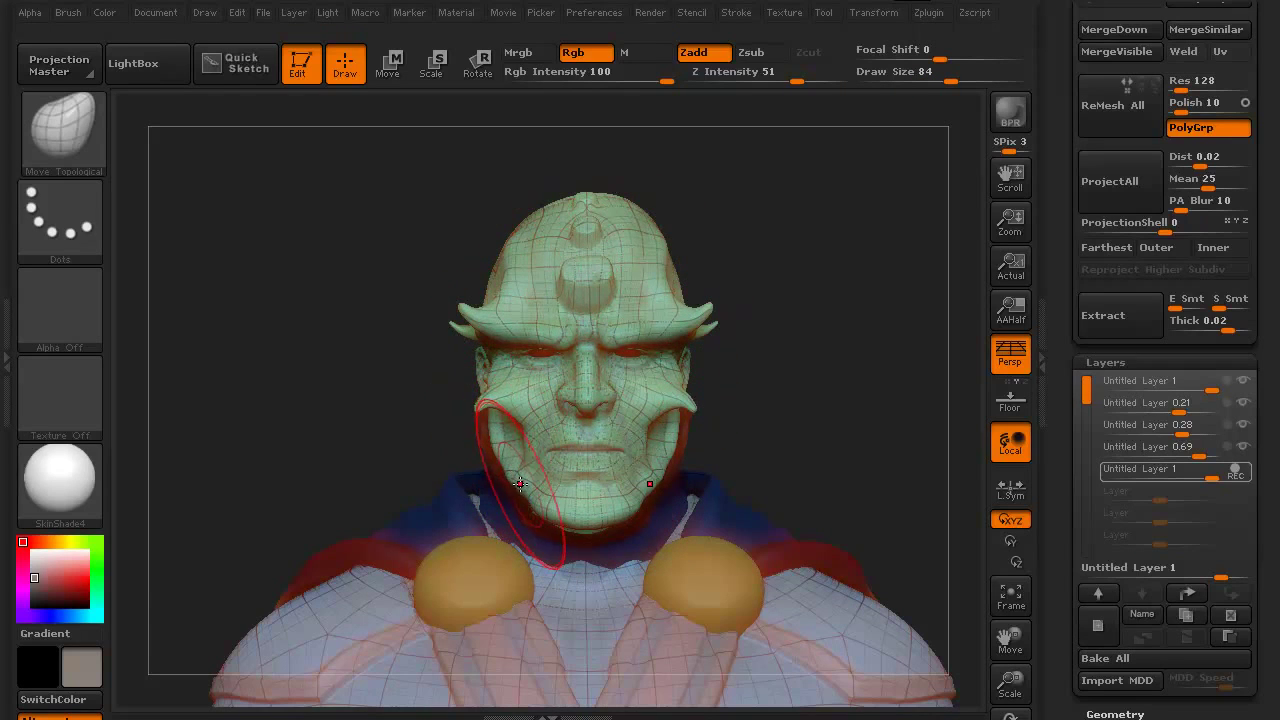
left_click_drag(330, 360, 464, 420)
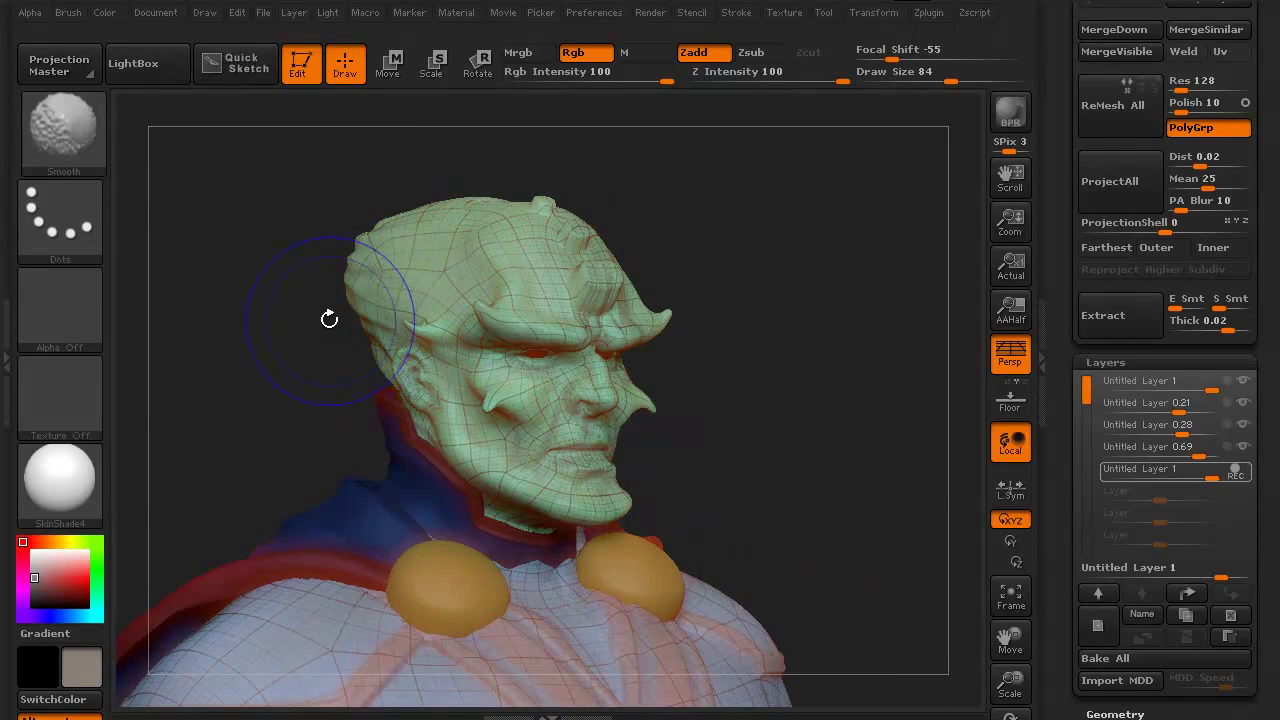
- Lower the body's subdivision level to examine the coarse polygons of the head, and return to level 6
key("shift+d")
key("shift+d")
key("shift+d")
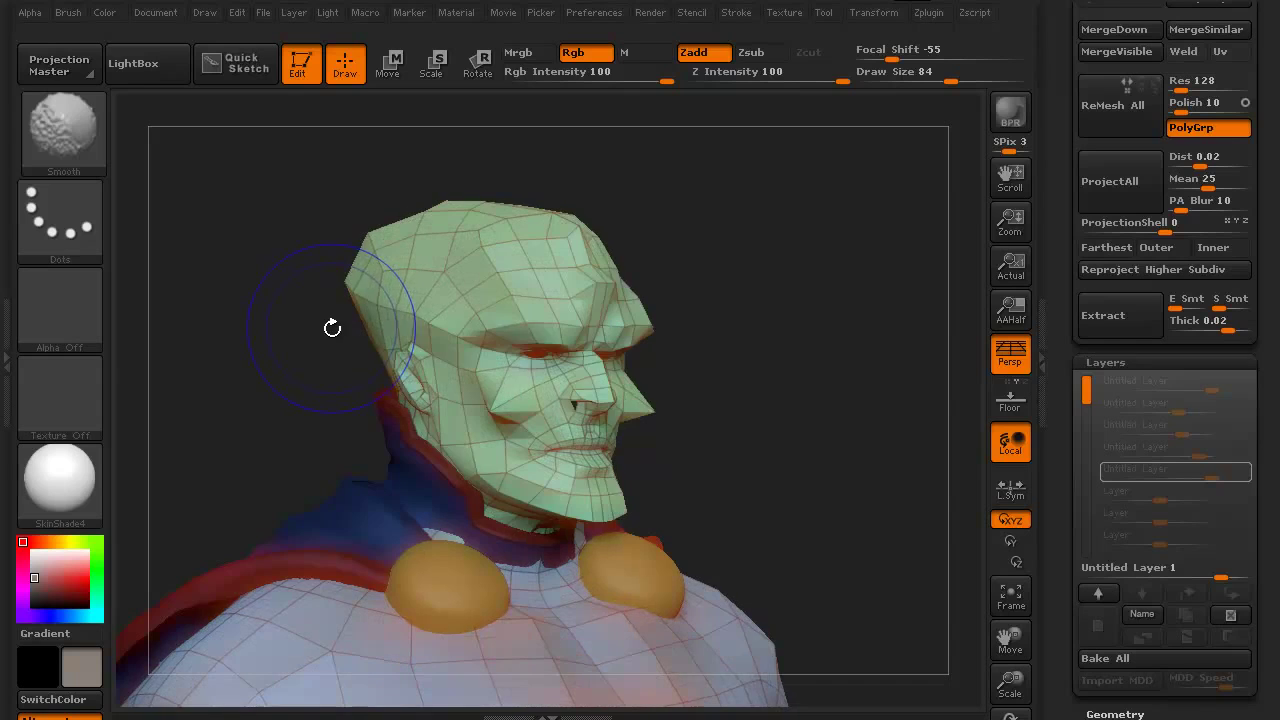
left_click_drag(296, 370, 505, 478)
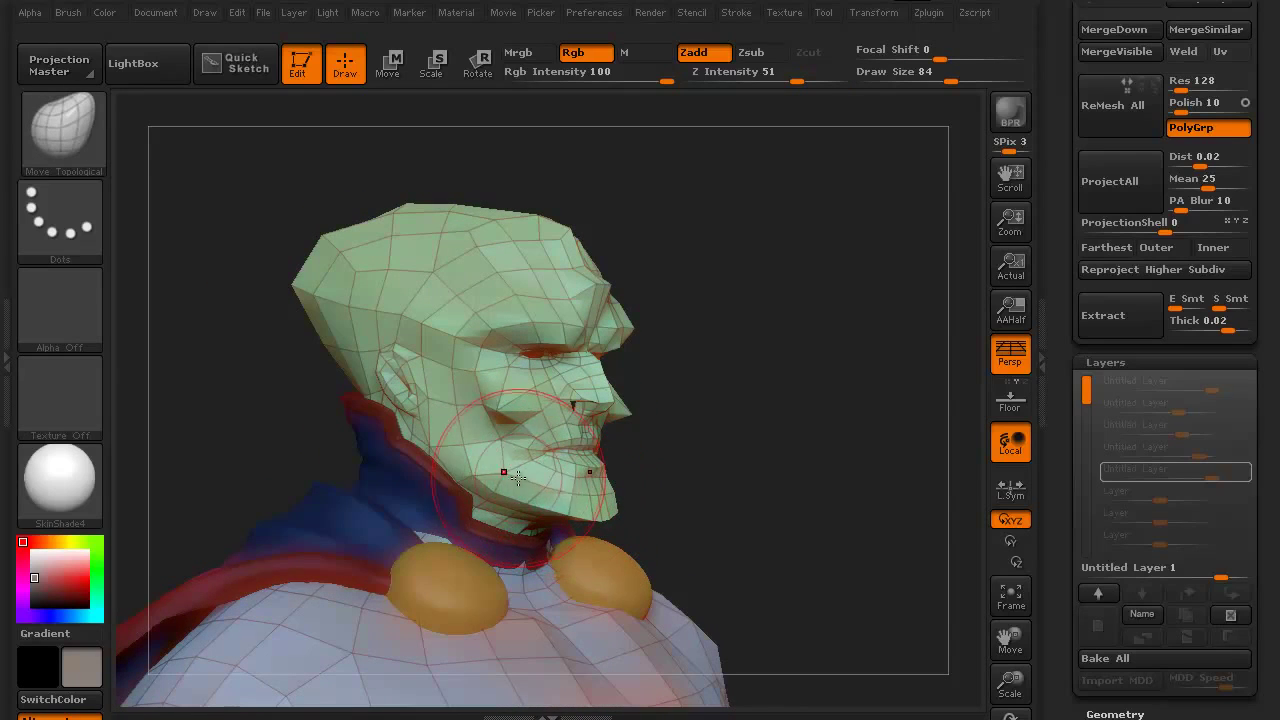
left_click_drag(314, 409, 380, 426)
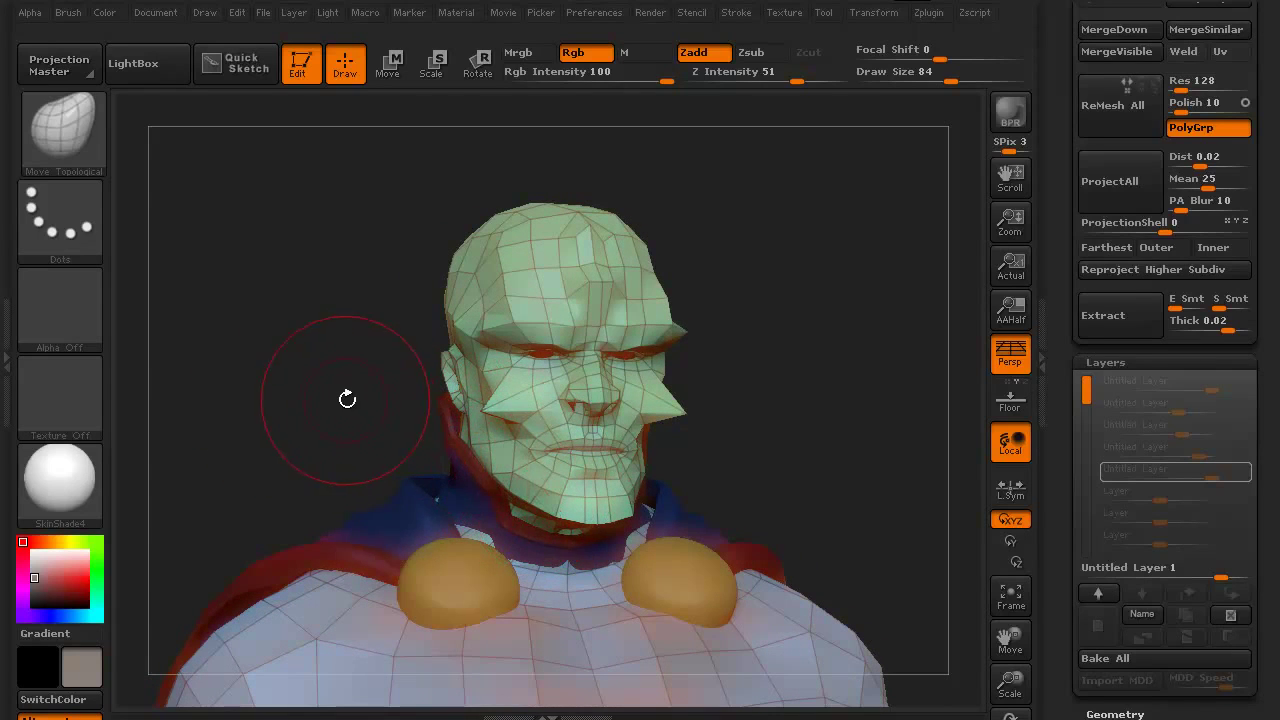
left_click_drag(347, 399, 323, 397, "shift")
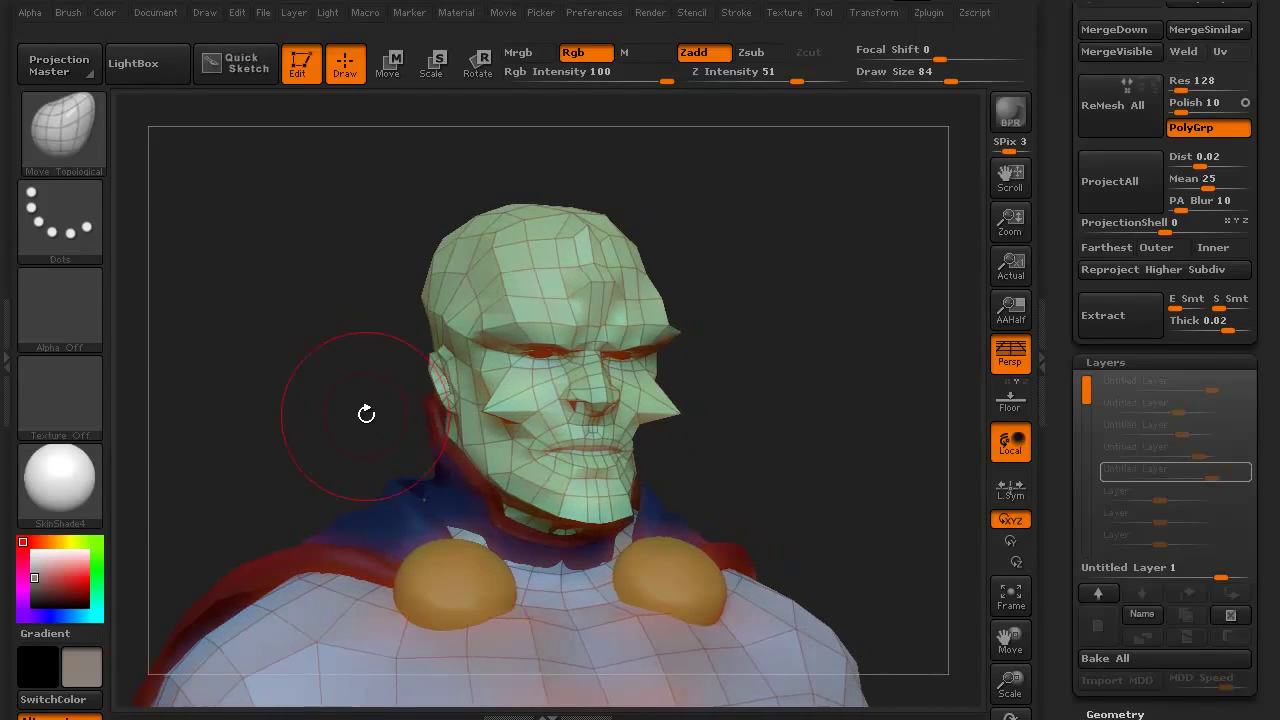
key("d")
key("d")
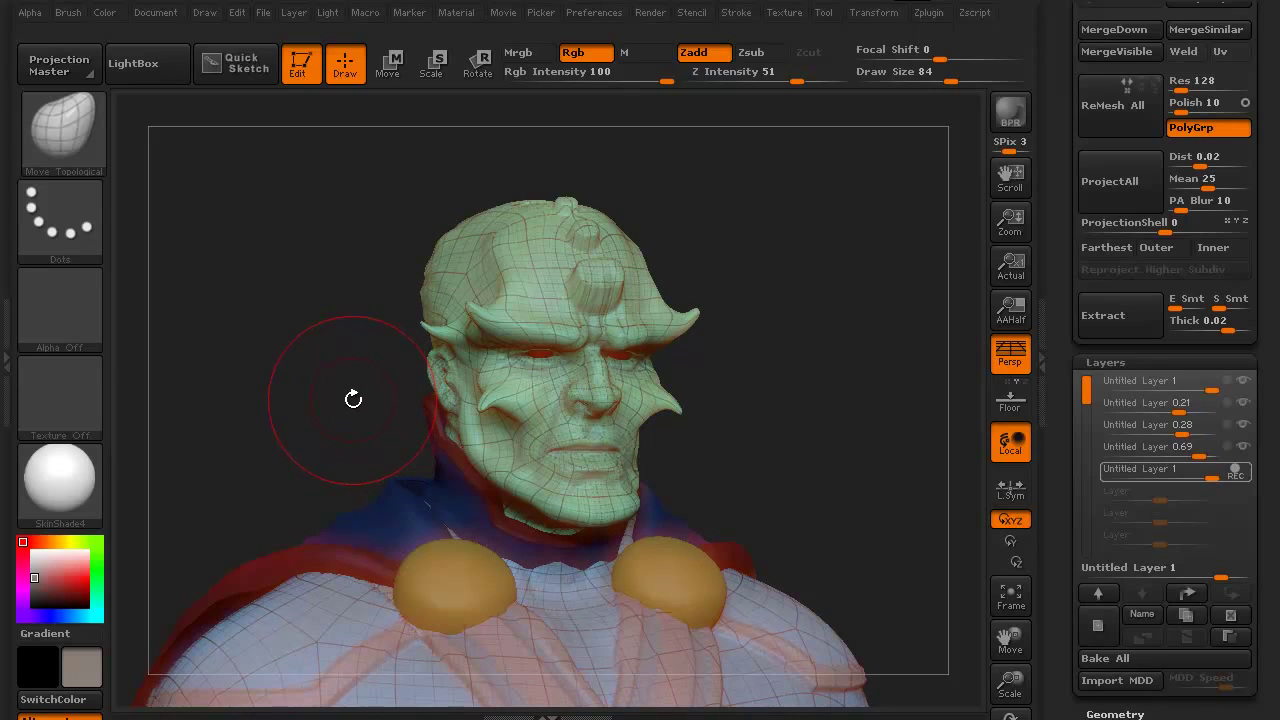
- Hide the wireframe and widen the lower jaw symmetrically with Draw Size 104, undoing the exaggerated first pull
mouse_move(334, 394)
left_mouse_down()
mouse_move(300, 394)
mouse_move(320, 401)
left_mouse_up()
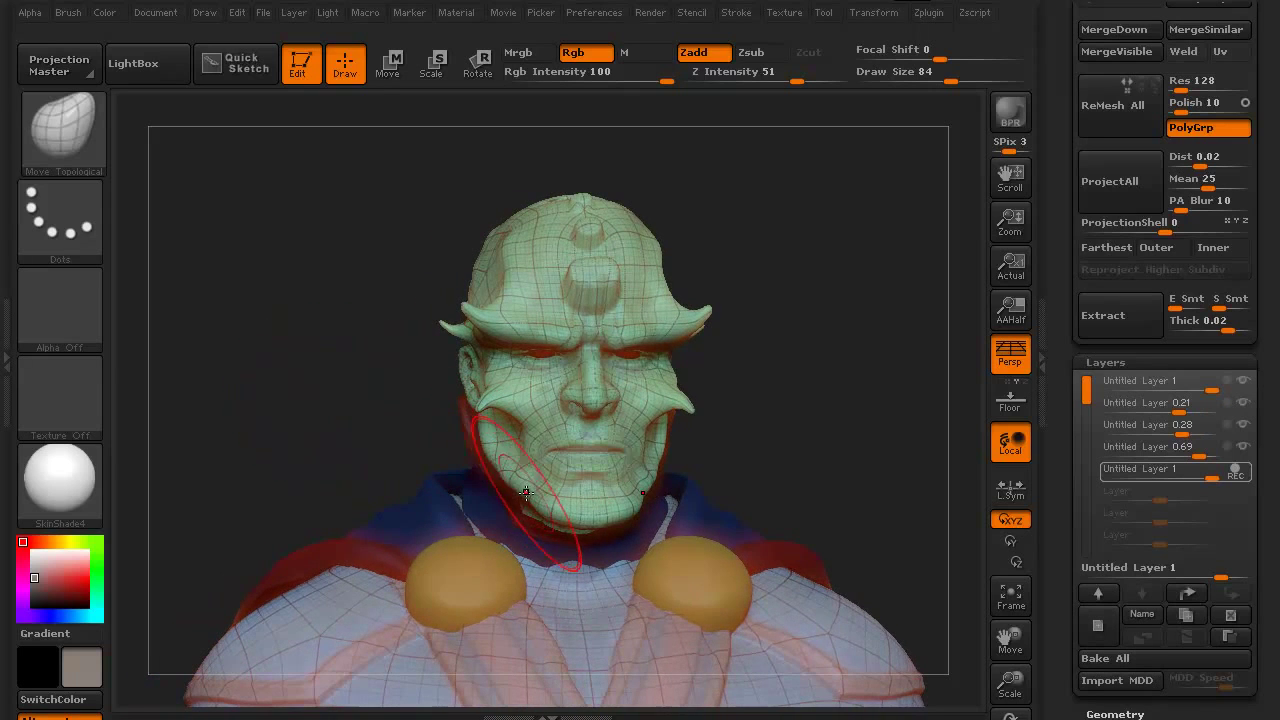
key("shift+f")
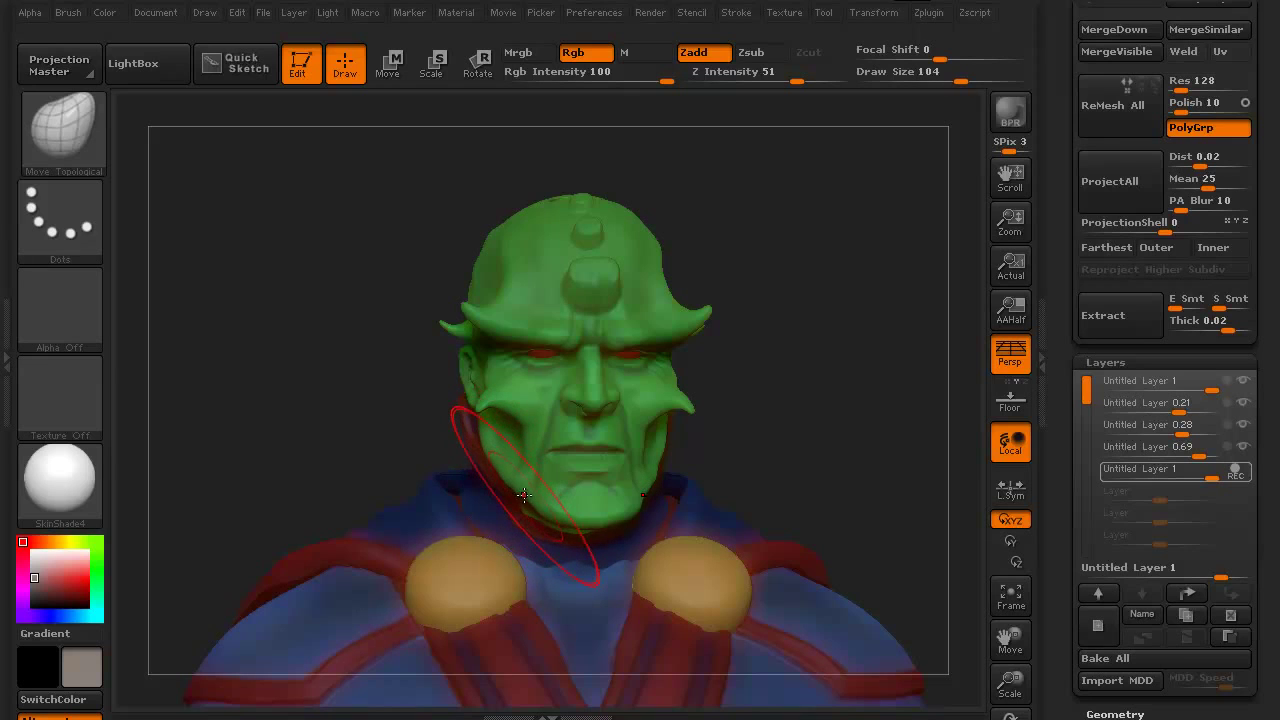
left_click_drag(445, 449, 370, 398)
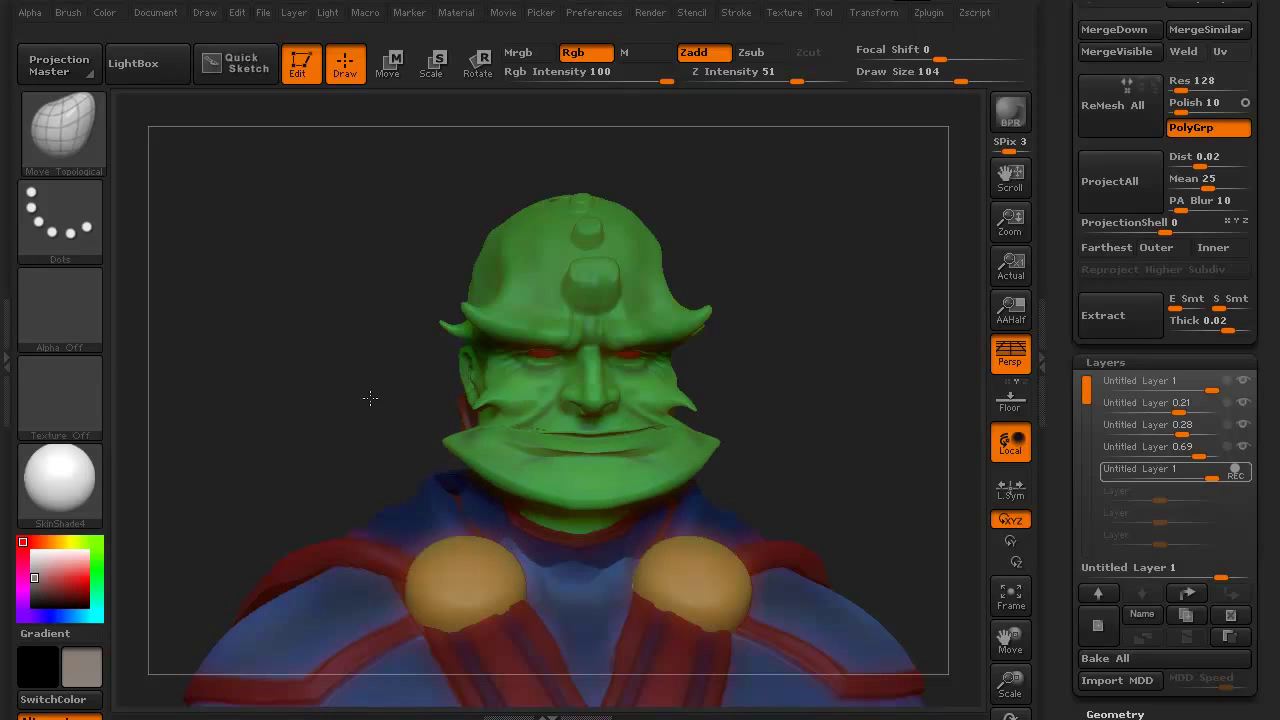
key("ctrl+z")
key("ctrl+z")
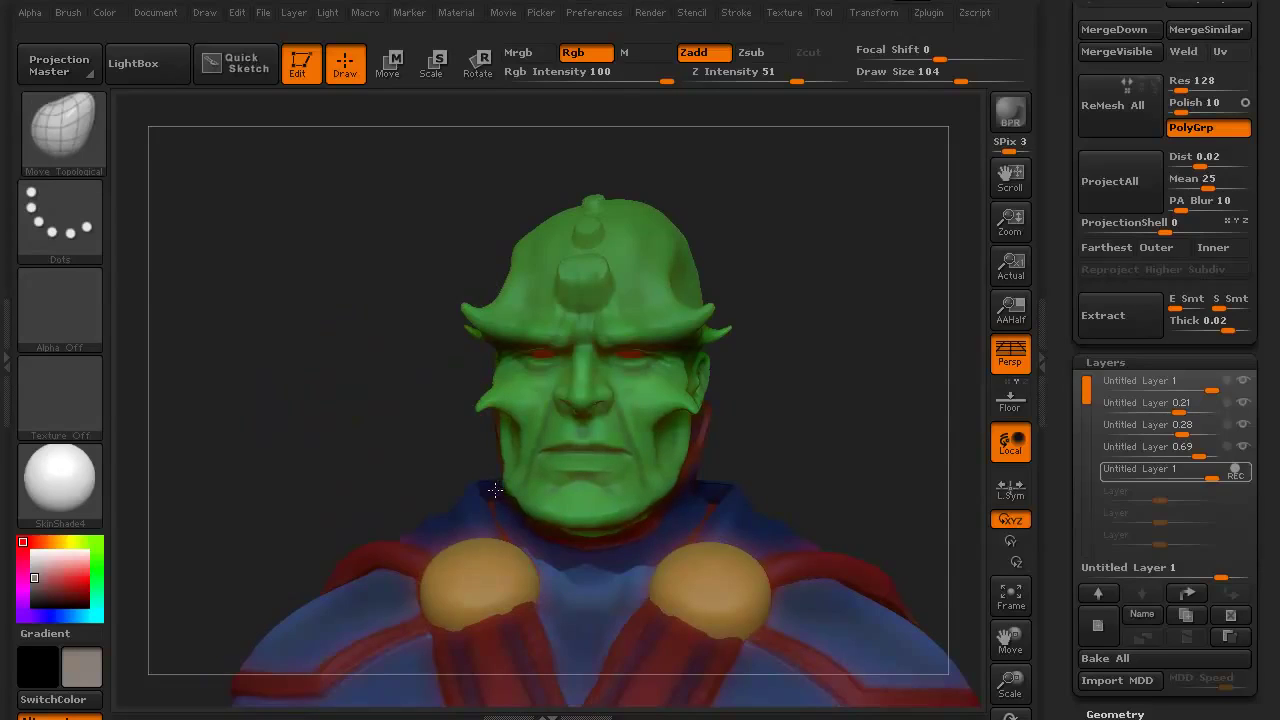
mouse_move(311, 422)
left_mouse_down()
mouse_move(323, 409)
mouse_move(294, 414)
mouse_move(310, 426)
left_mouse_up()
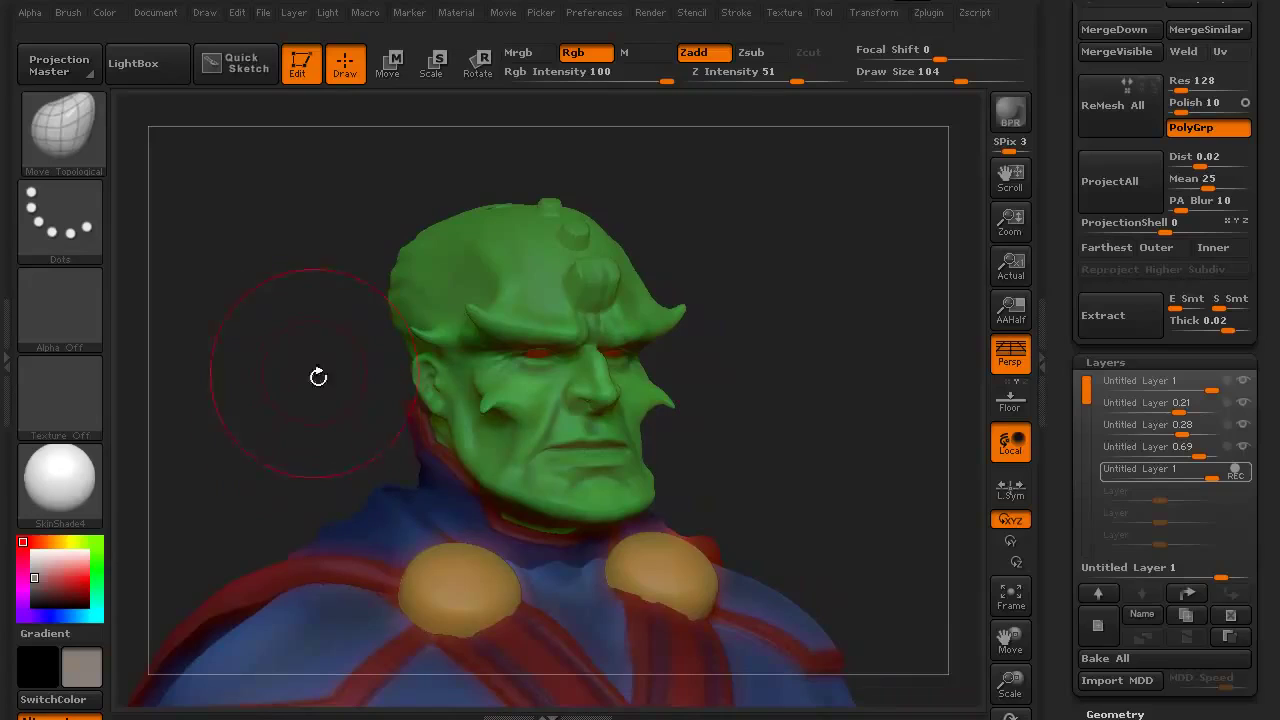
- Stop recording the fifth layer, set its intensity to 0.85 and check the jaw from both sides
mouse_move(1212, 476)
left_mouse_down()
mouse_move(1185, 474)
mouse_move(1221, 468)
left_mouse_up()
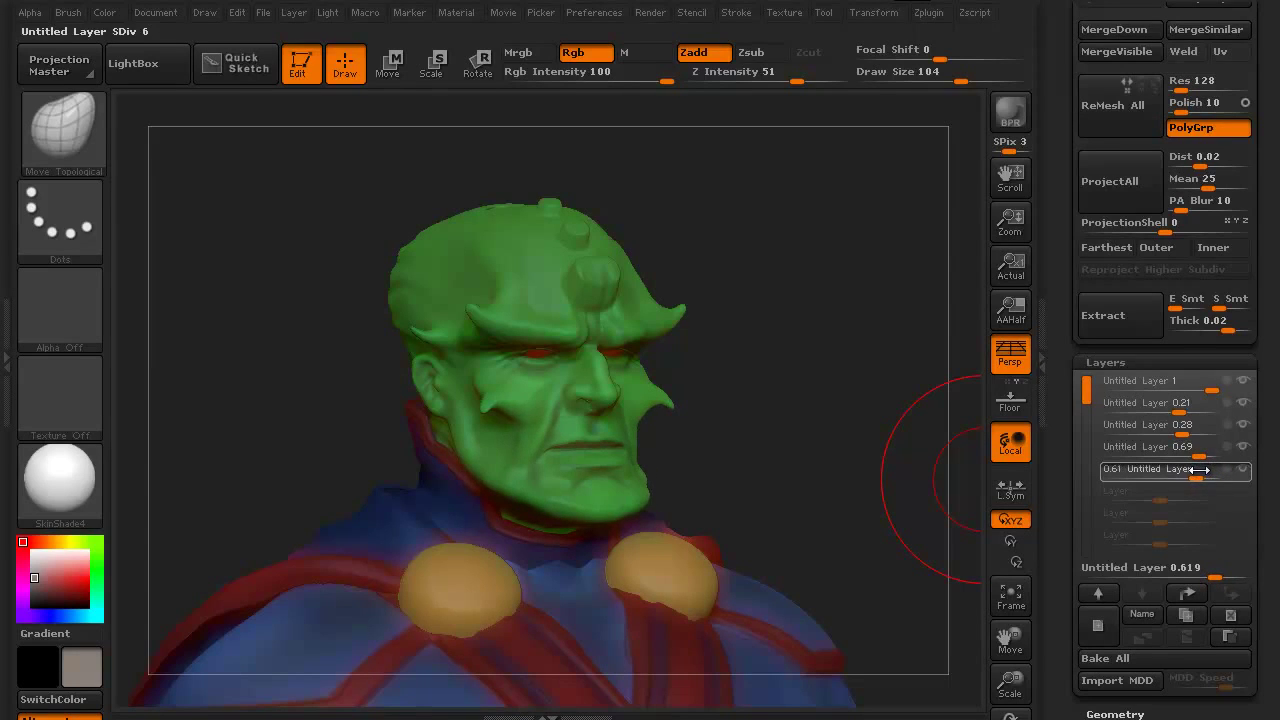
left_click_drag(1207, 469, 1212, 468)
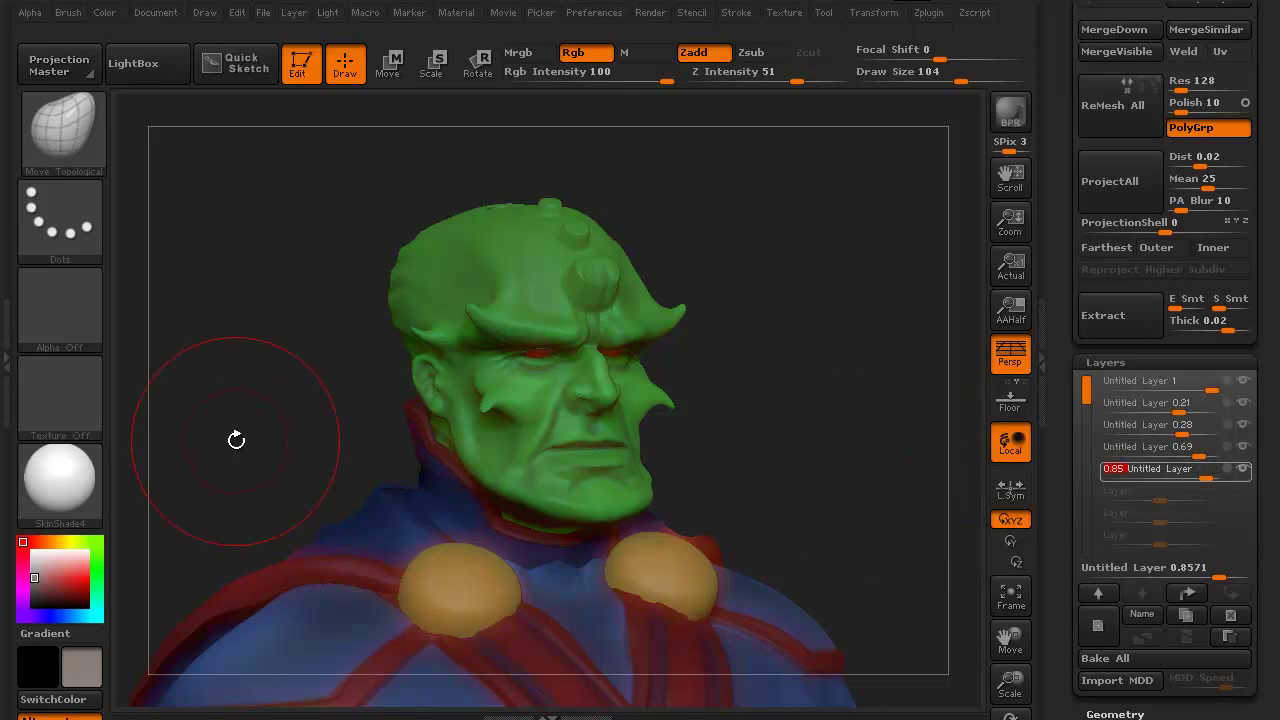
mouse_move(234, 437)
left_mouse_down()
mouse_move(223, 397)
mouse_move(233, 431)
mouse_move(229, 414)
mouse_move(270, 465)
left_mouse_up()
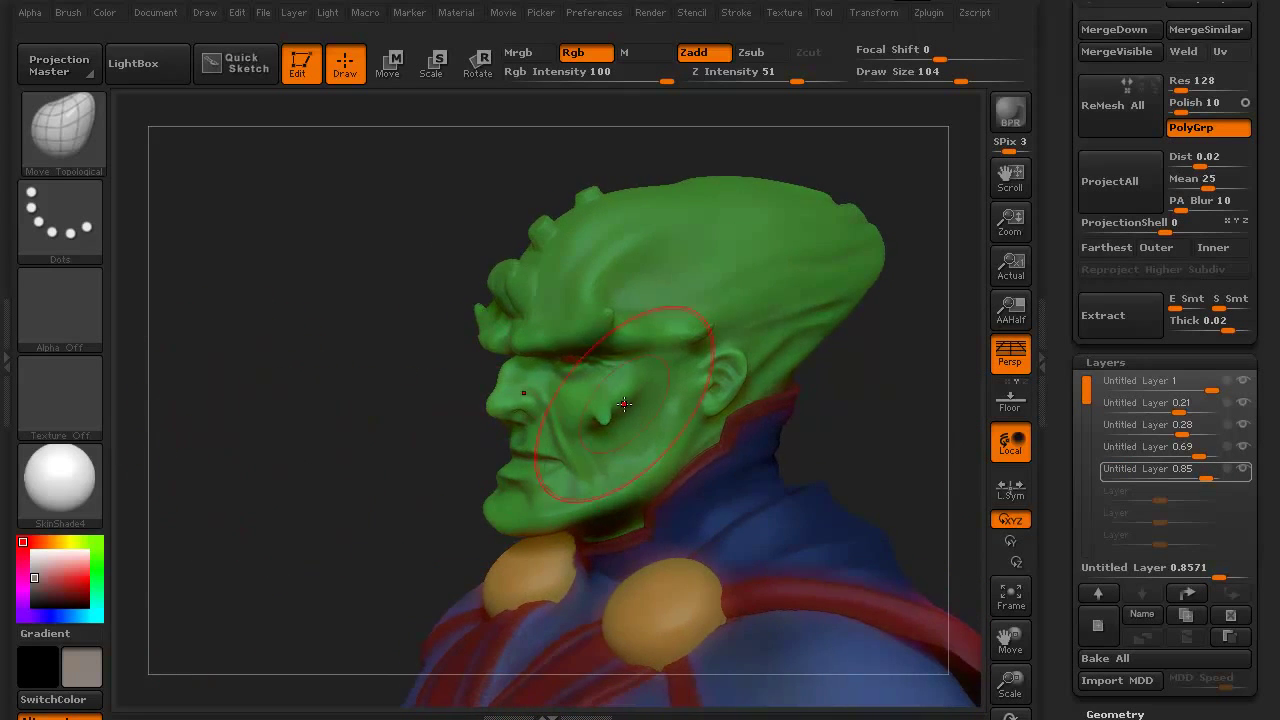
left_click_drag(329, 434, 740, 482)
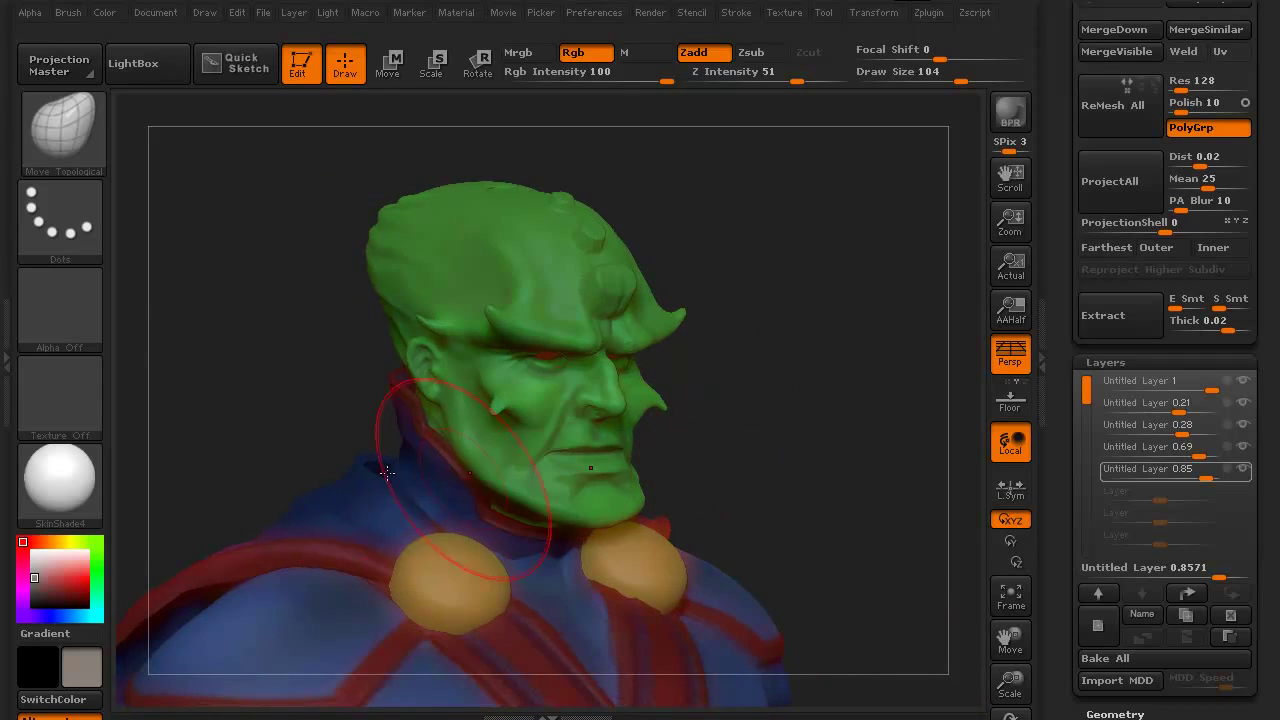
left_click_drag(244, 393, 229, 377)
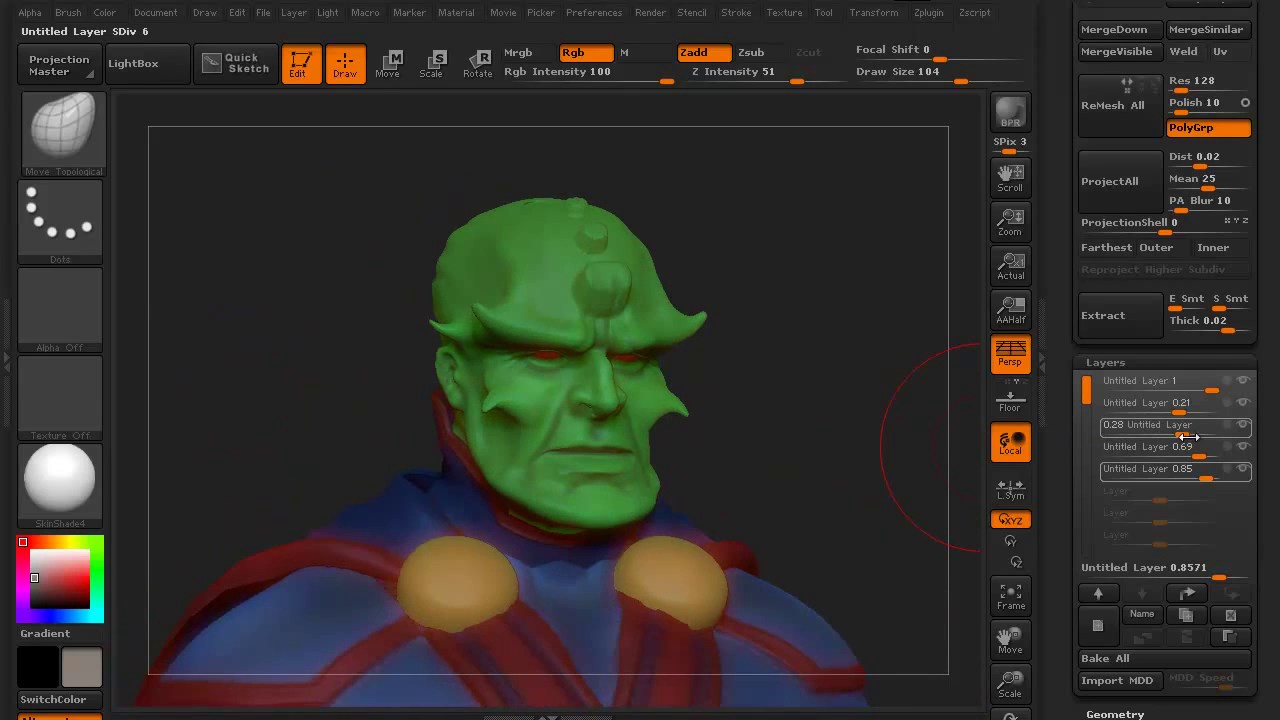
- Set the third layer's horn intensity to 0.57 and the second layer's intensity to 0.11
mouse_move(1183, 432)
left_click_drag(1183, 432, 1195, 432)
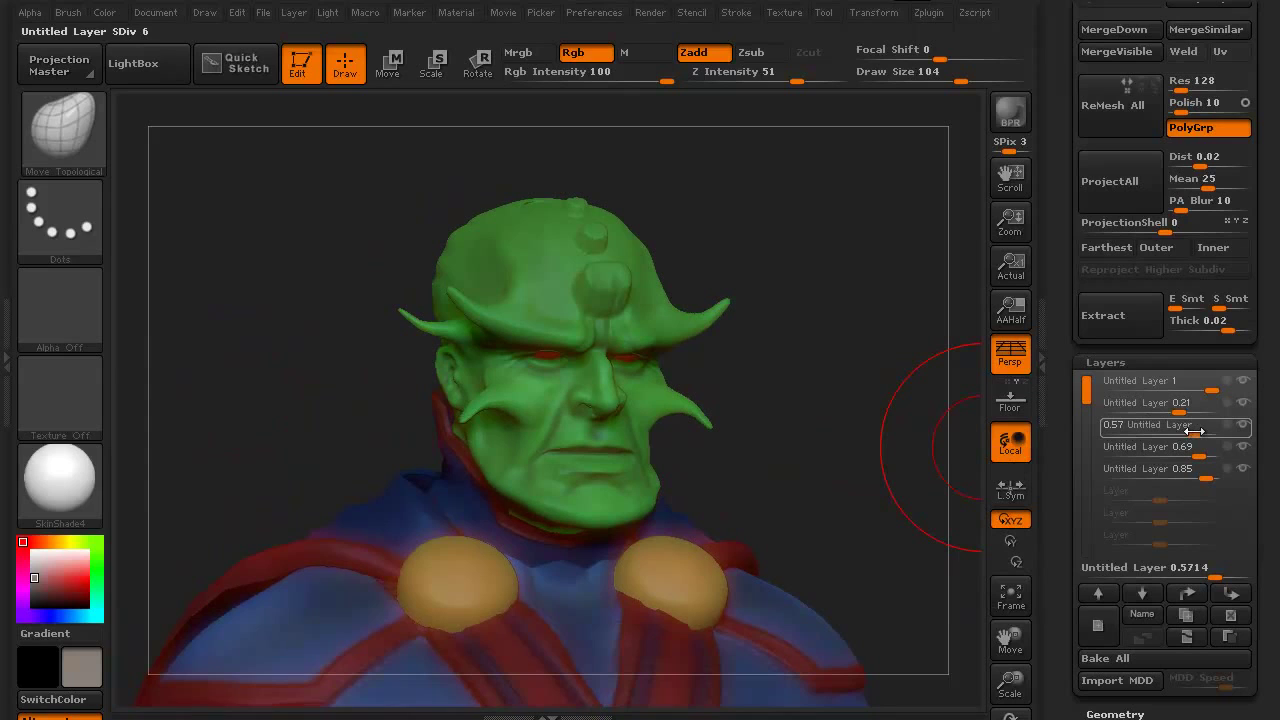
left_click(1192, 431)
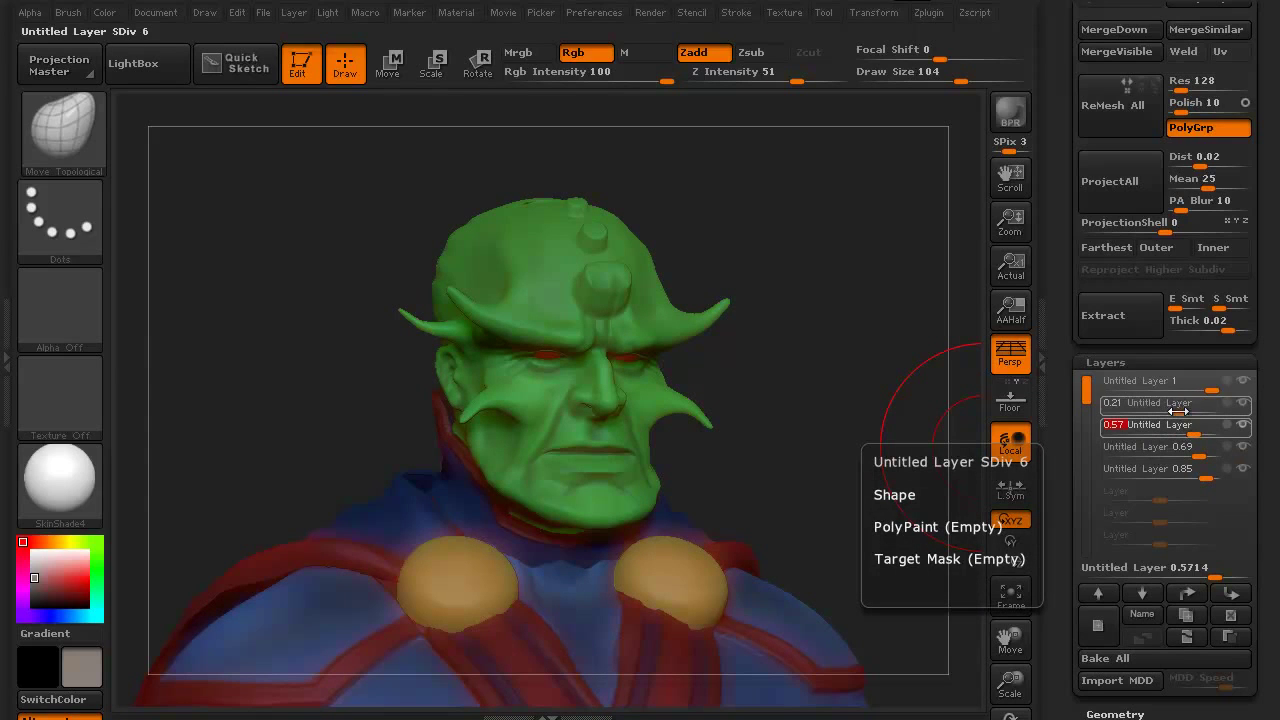
left_click_drag(1180, 411, 1176, 412)
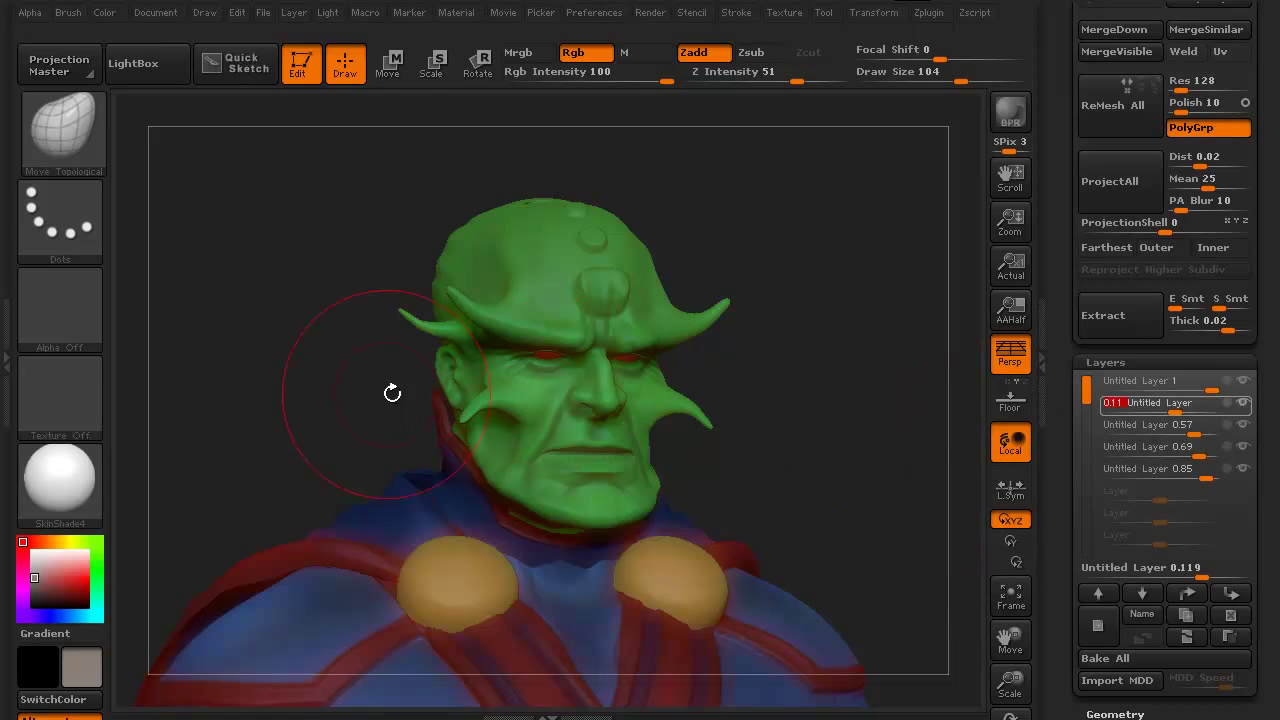
left_click_drag(391, 391, 917, 430)
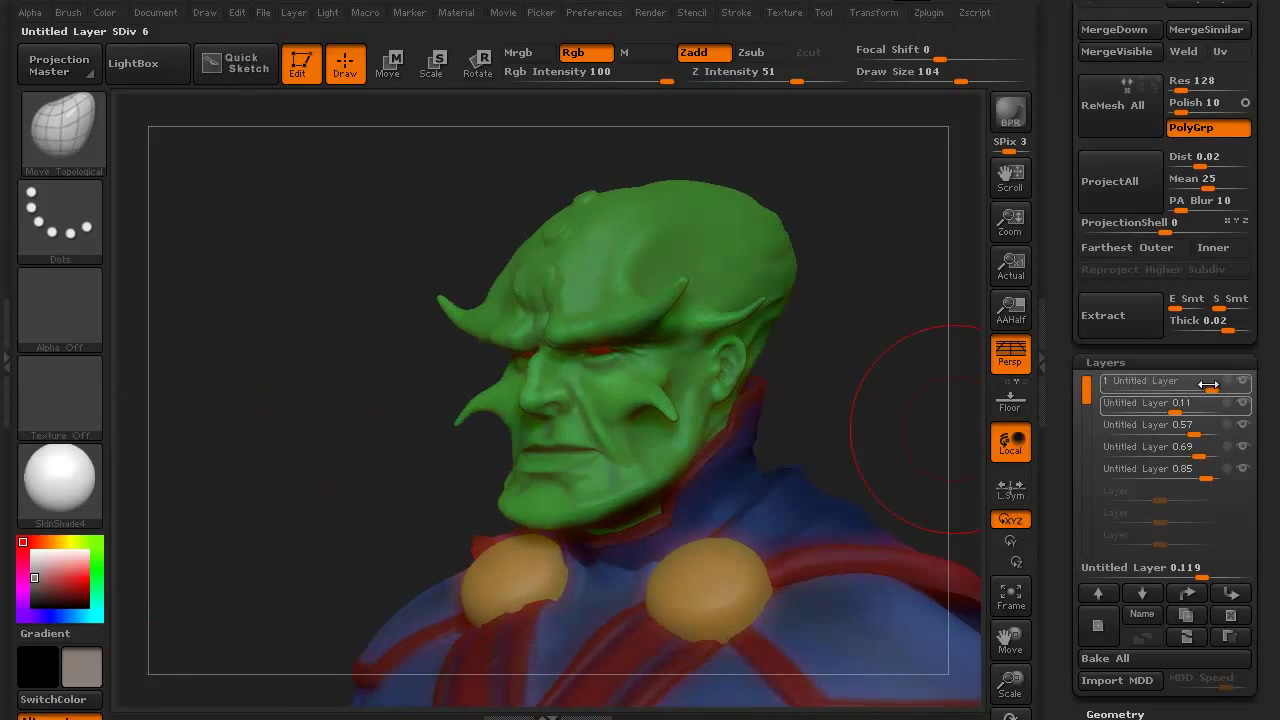
- Bake all the layers into the body mesh
mouse_move(273, 481)
left_mouse_down()
mouse_move(296, 494)
mouse_move(286, 451)
mouse_move(323, 457)
mouse_move(259, 452)
mouse_move(246, 391)
mouse_move(214, 417)
mouse_move(274, 411)
left_mouse_up()
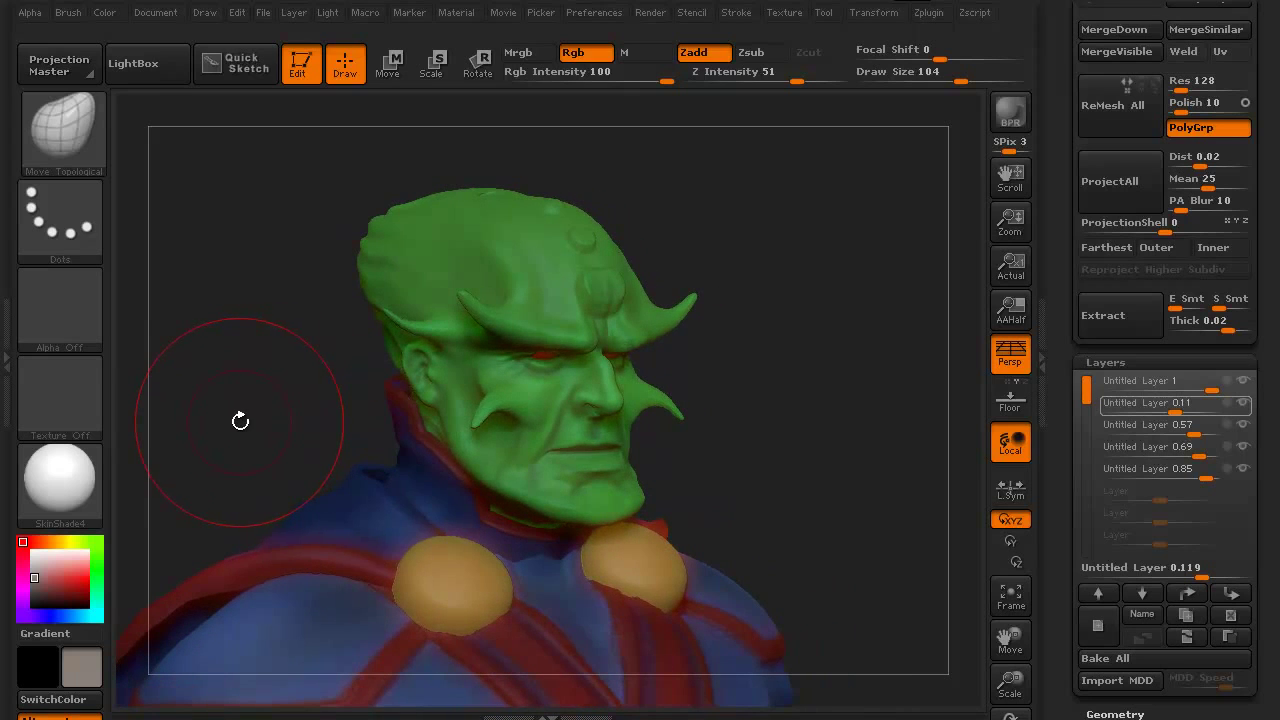
left_click(1128, 658)
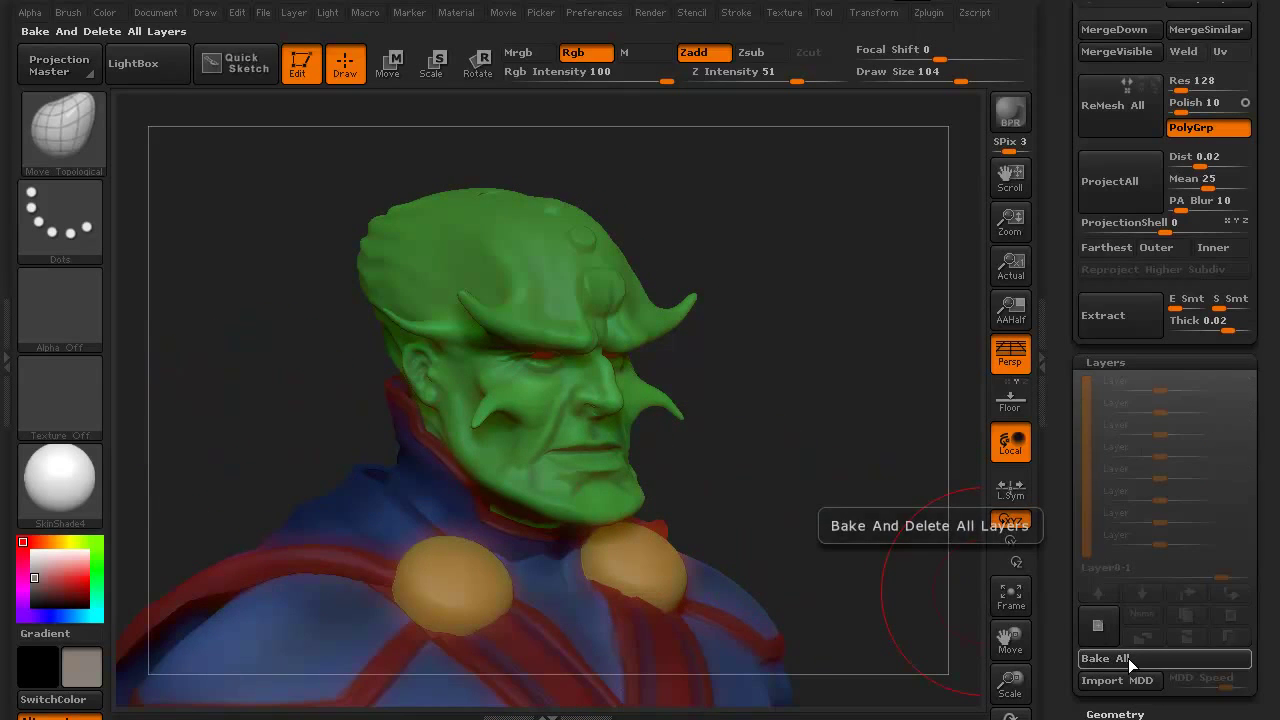
- Step the baked body mesh down through its lower subdivision levels and back to the highest, checking the head's shape
mouse_move(343, 457)
left_mouse_down()
mouse_move(191, 383)
mouse_move(305, 447)
mouse_move(303, 420)
mouse_move(231, 440)
mouse_move(262, 408)
left_mouse_up()
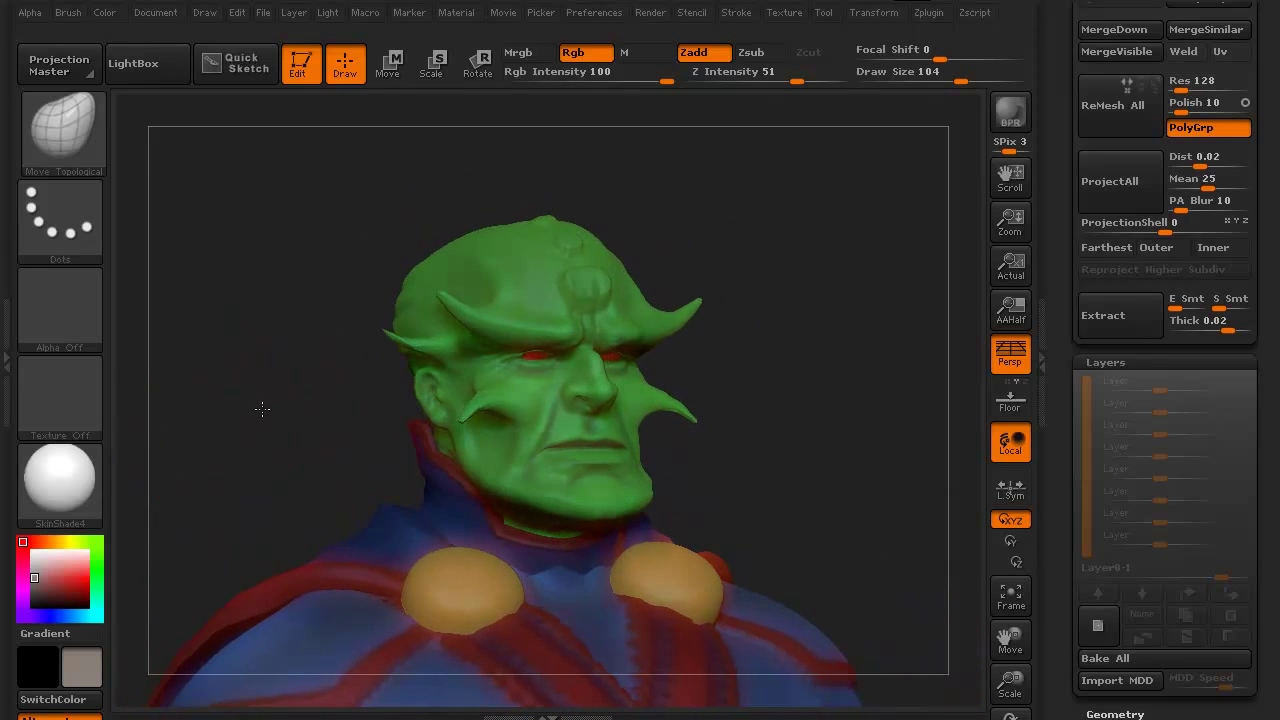
key("shift+d")
left_click_drag(271, 454, 257, 458)
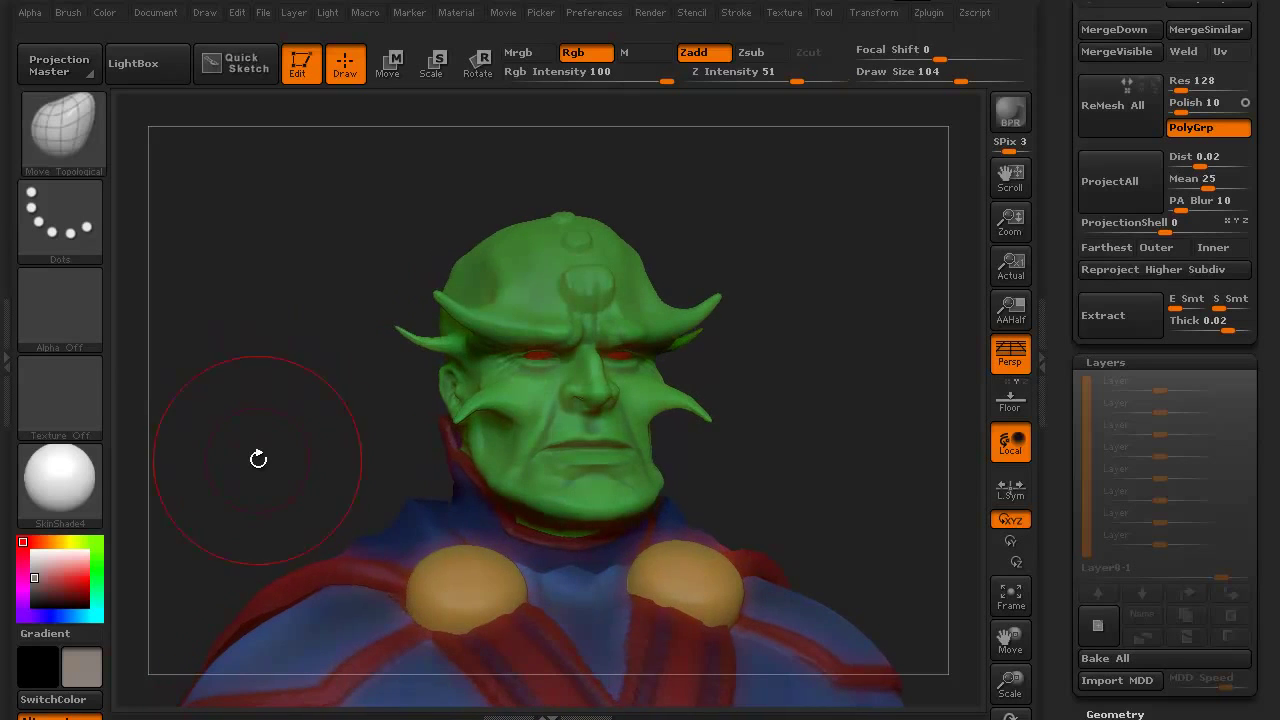
key("shift+d")
key("shift+d")
key("shift+d")
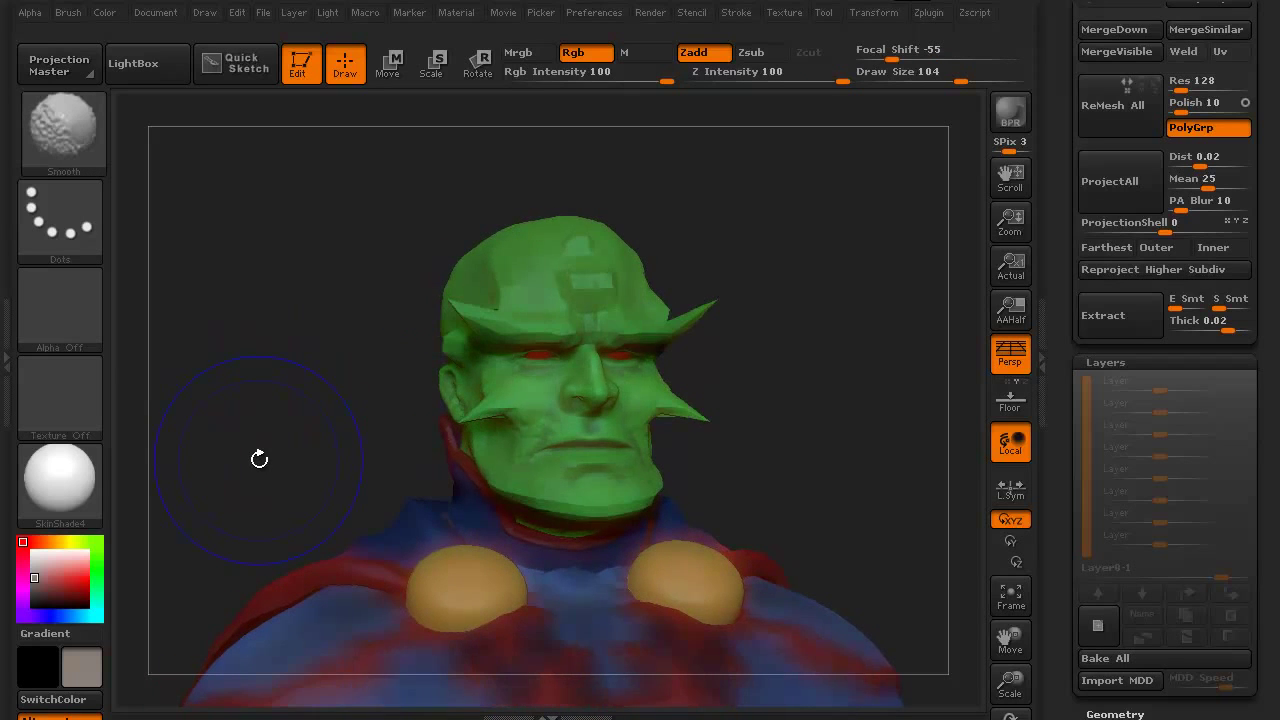
left_click_drag(263, 420, 478, 380)
left_click_drag(287, 451, 223, 434)
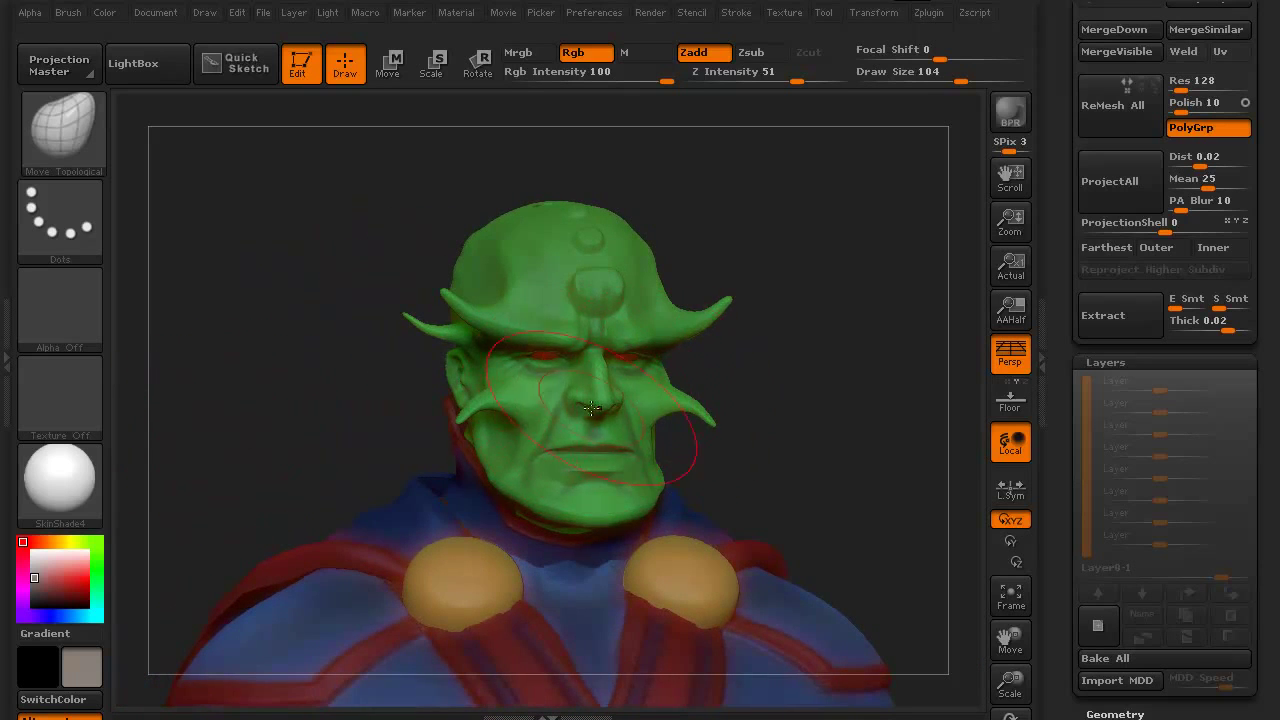
- Collapse the Layers settings and bring the SubTool list back into view
left_click_drag(260, 417, 231, 377)
left_click_drag(283, 440, 285, 372)
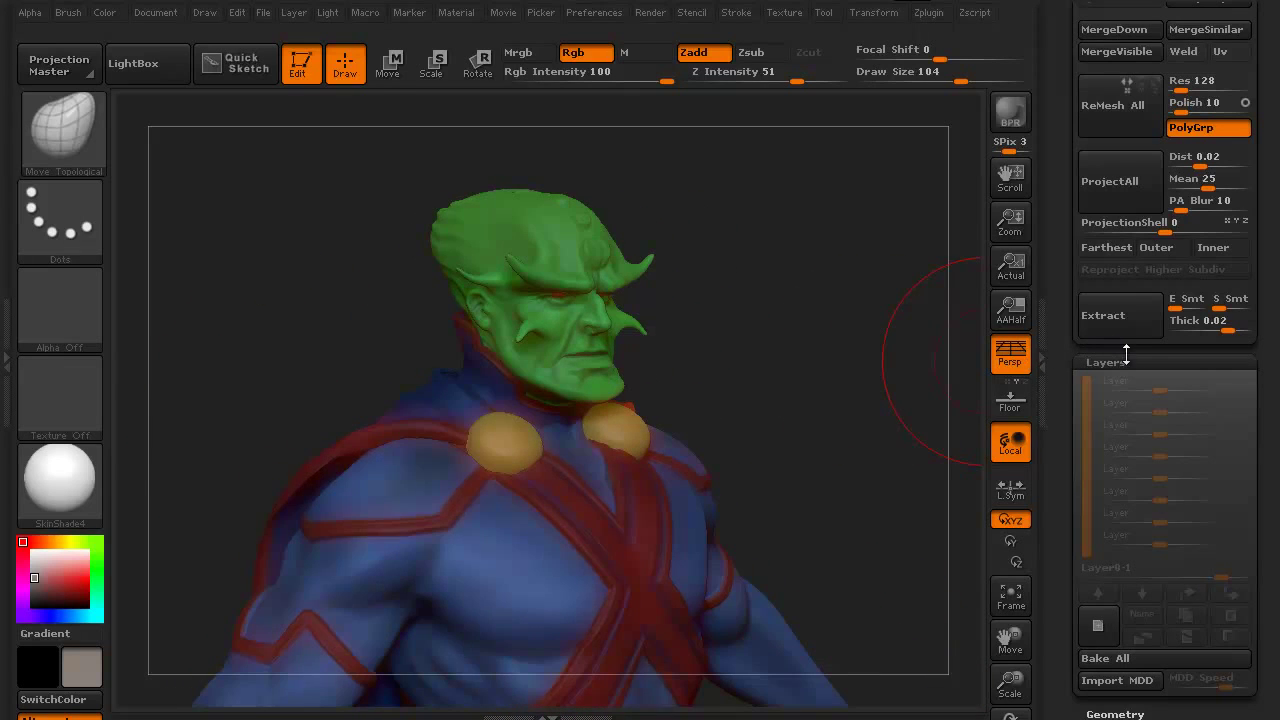
left_click(1170, 363)
left_click_drag(1263, 348, 1268, 625)
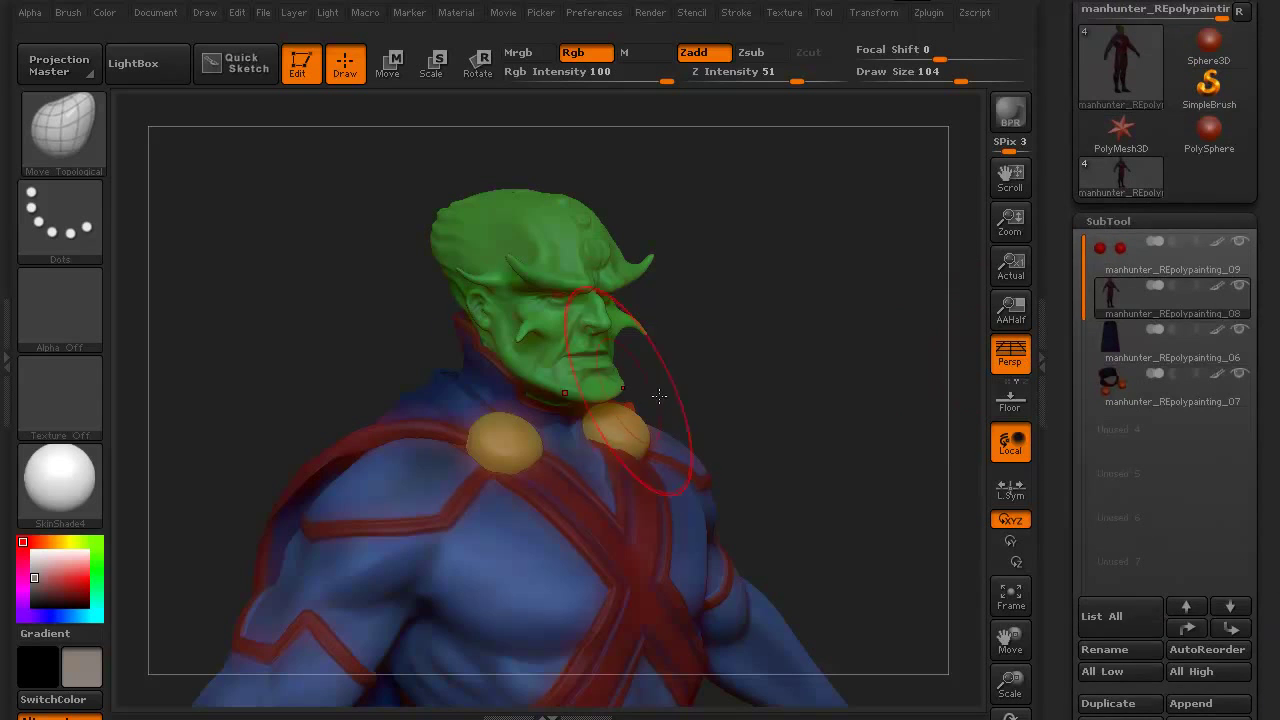
- Examine the baked head's horns, chin and jaw from profile and three-quarter angles
left_click_drag(318, 328, 274, 386)
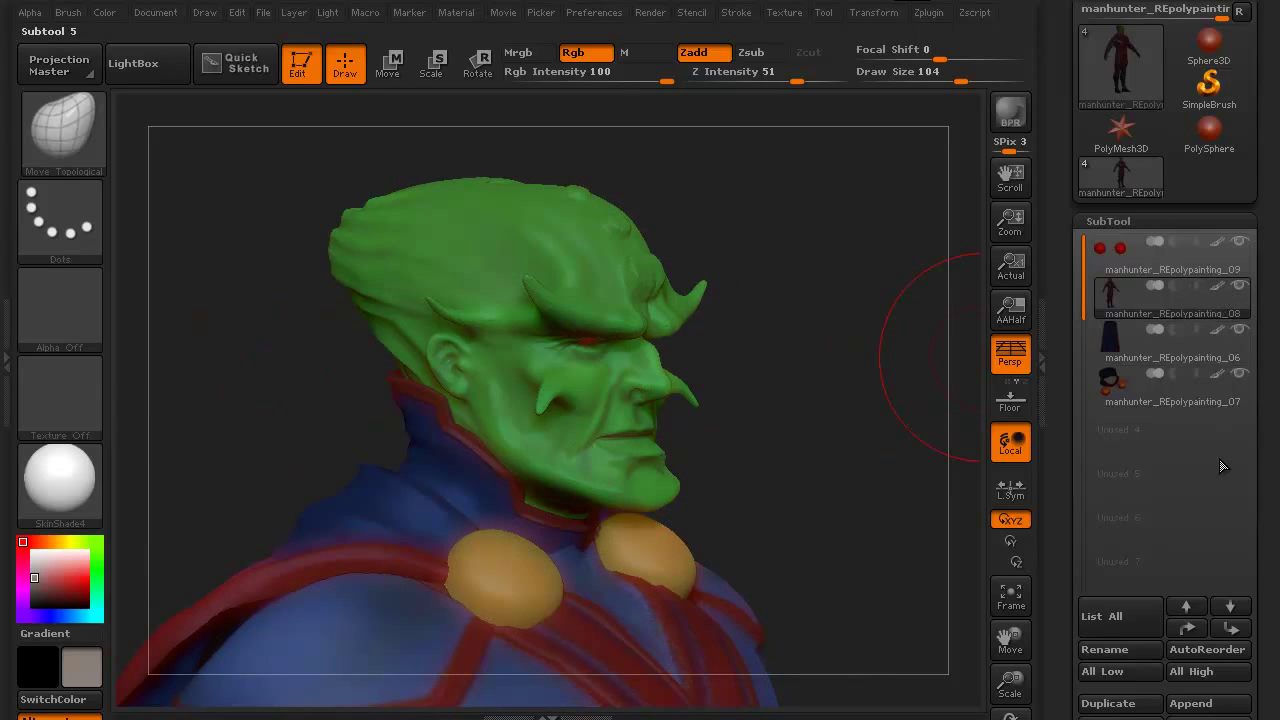
mouse_move(1165, 358)
mouse_move(774, 417)
left_mouse_down()
mouse_move(834, 429)
mouse_move(280, 420)
mouse_move(306, 377)
mouse_move(249, 377)
mouse_move(266, 409)
mouse_move(262, 392)
mouse_move(234, 414)
mouse_move(222, 398)
mouse_move(300, 386)
mouse_move(255, 394)
left_mouse_up()
left_click_drag(251, 396, 258, 387)
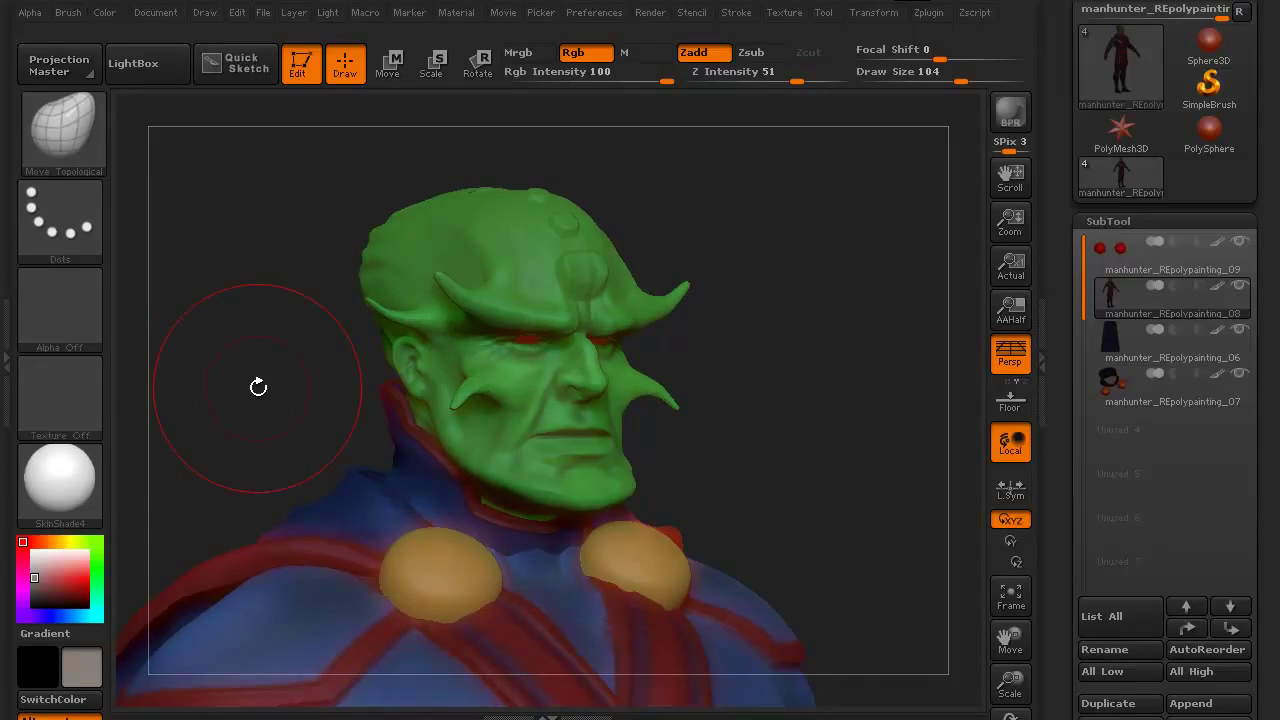